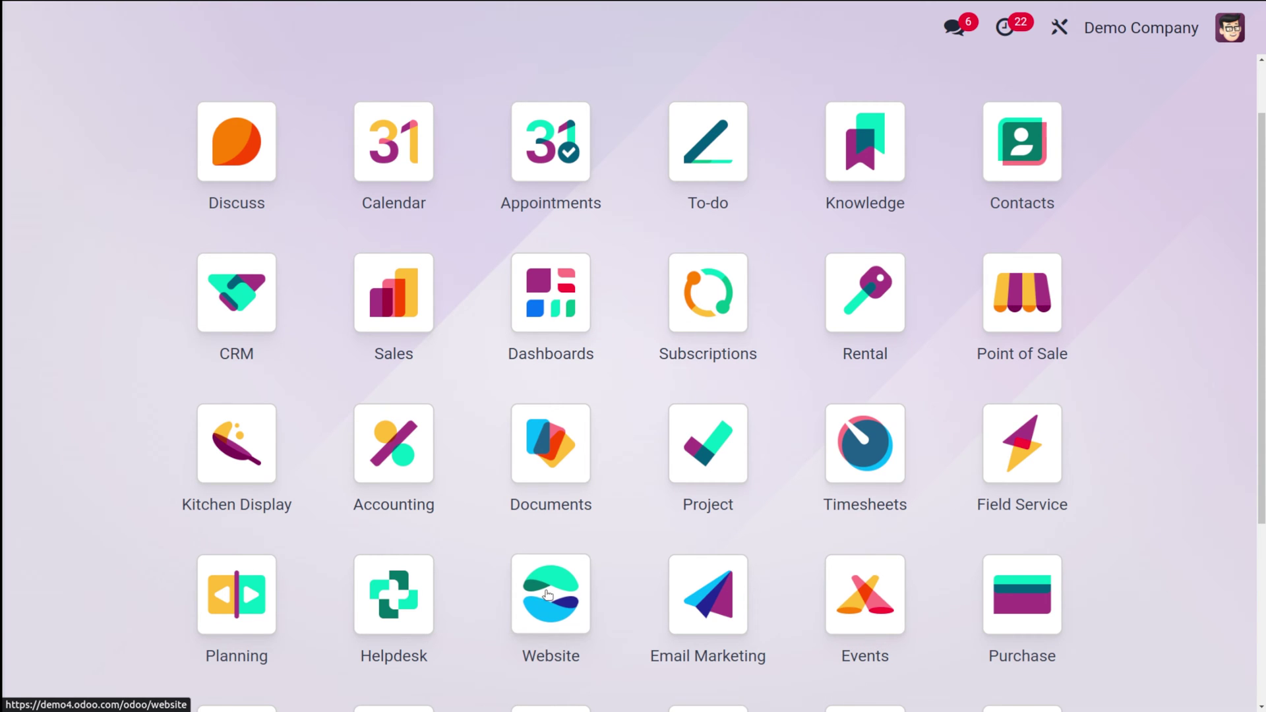
# Step: Go to the Website app's Blog page and scroll through all posts
pyautogui.click(527, 568)
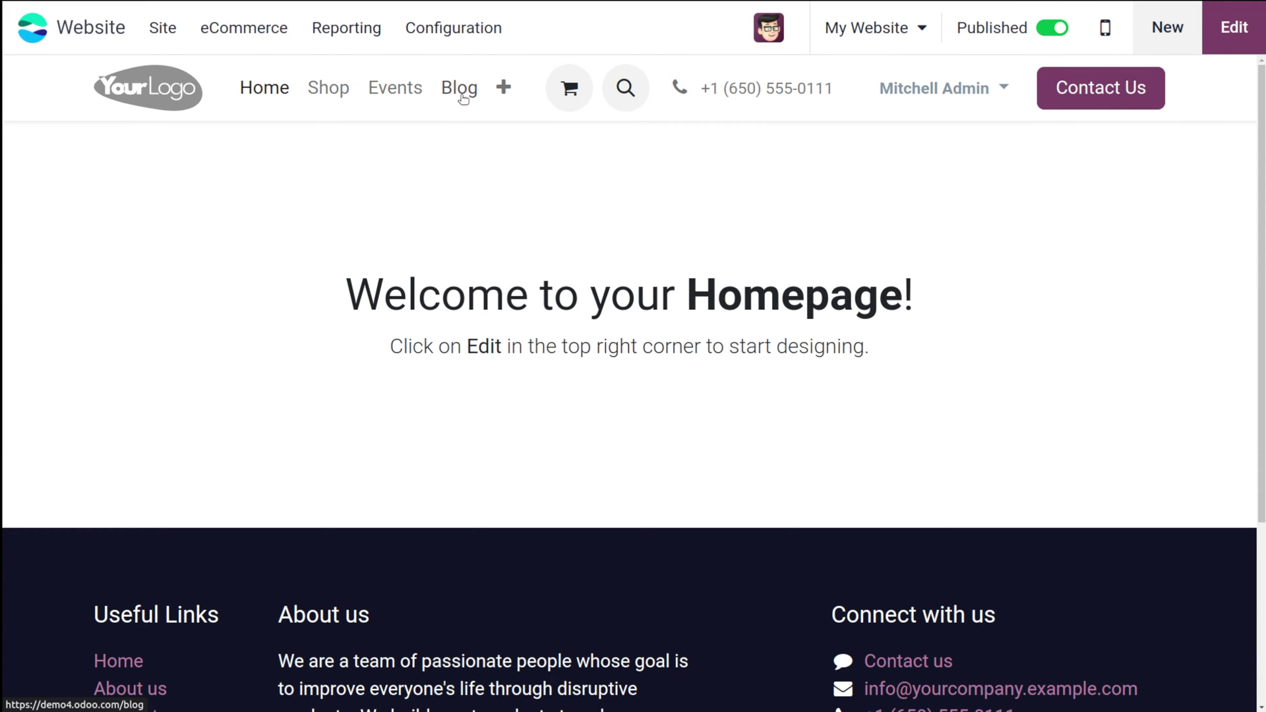
pyautogui.click(461, 93)
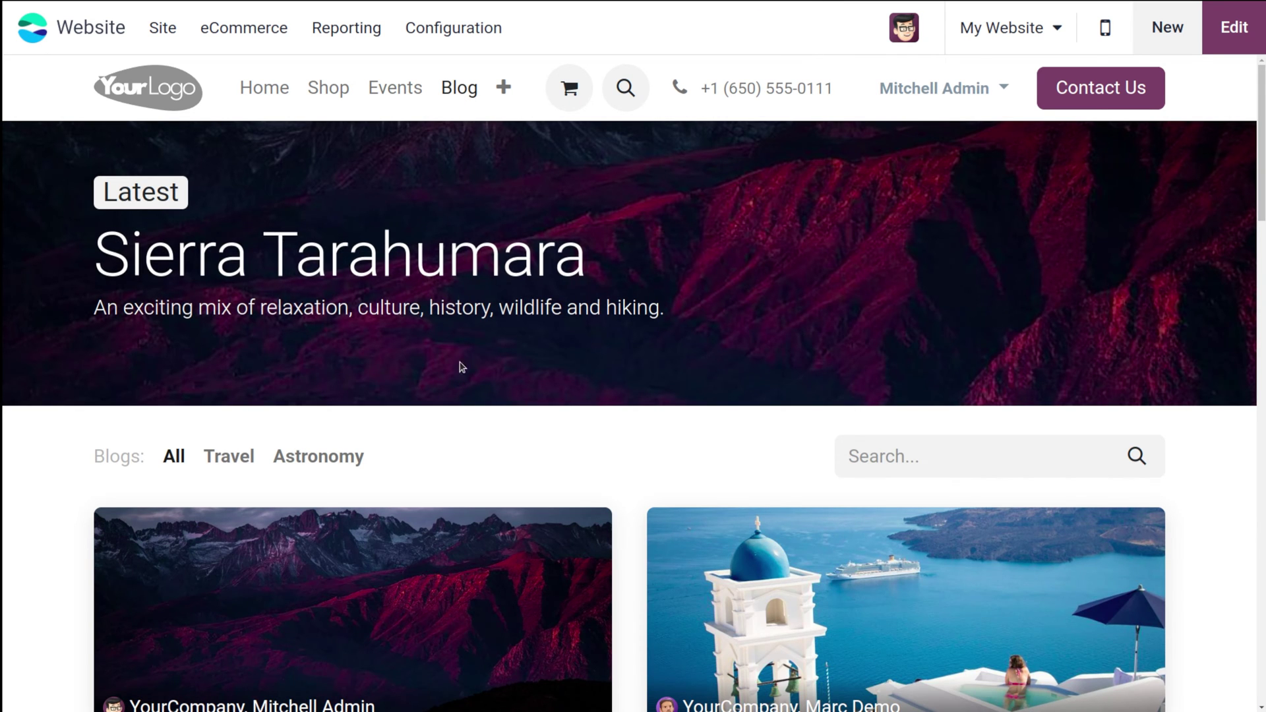
pyautogui.scroll(-1, 462, 383)
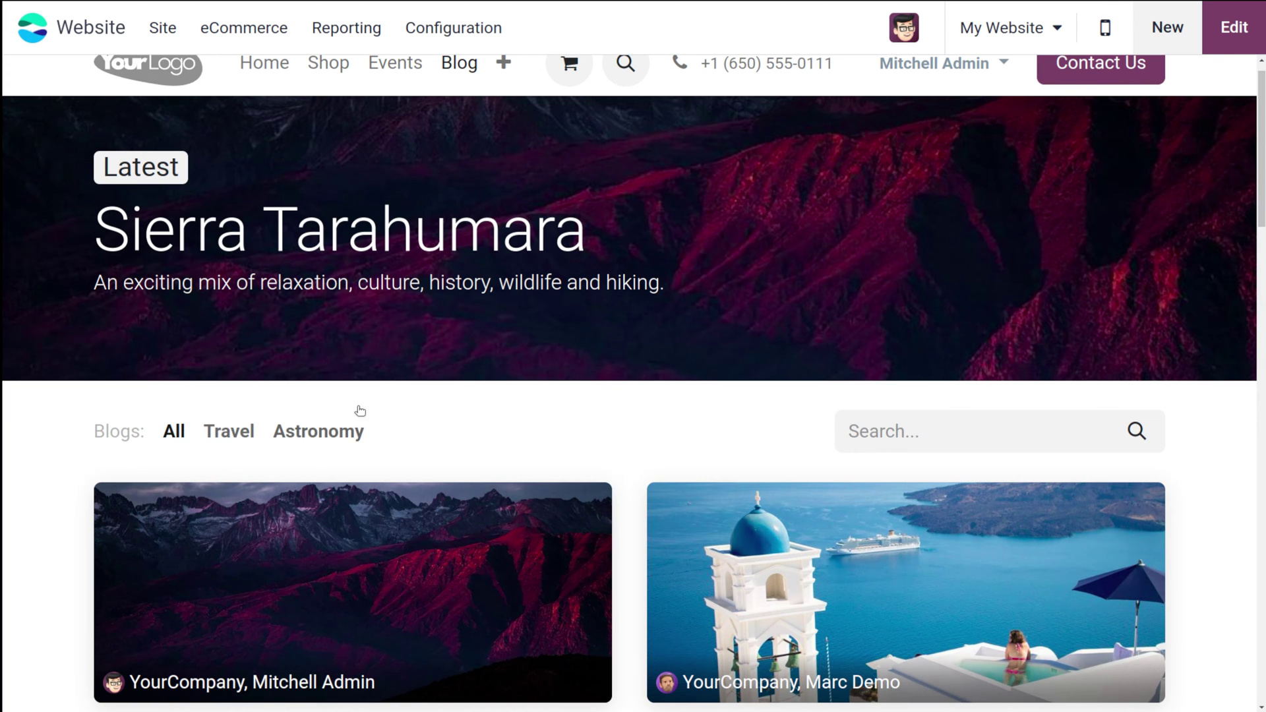
pyautogui.scroll(-4, 363, 409)
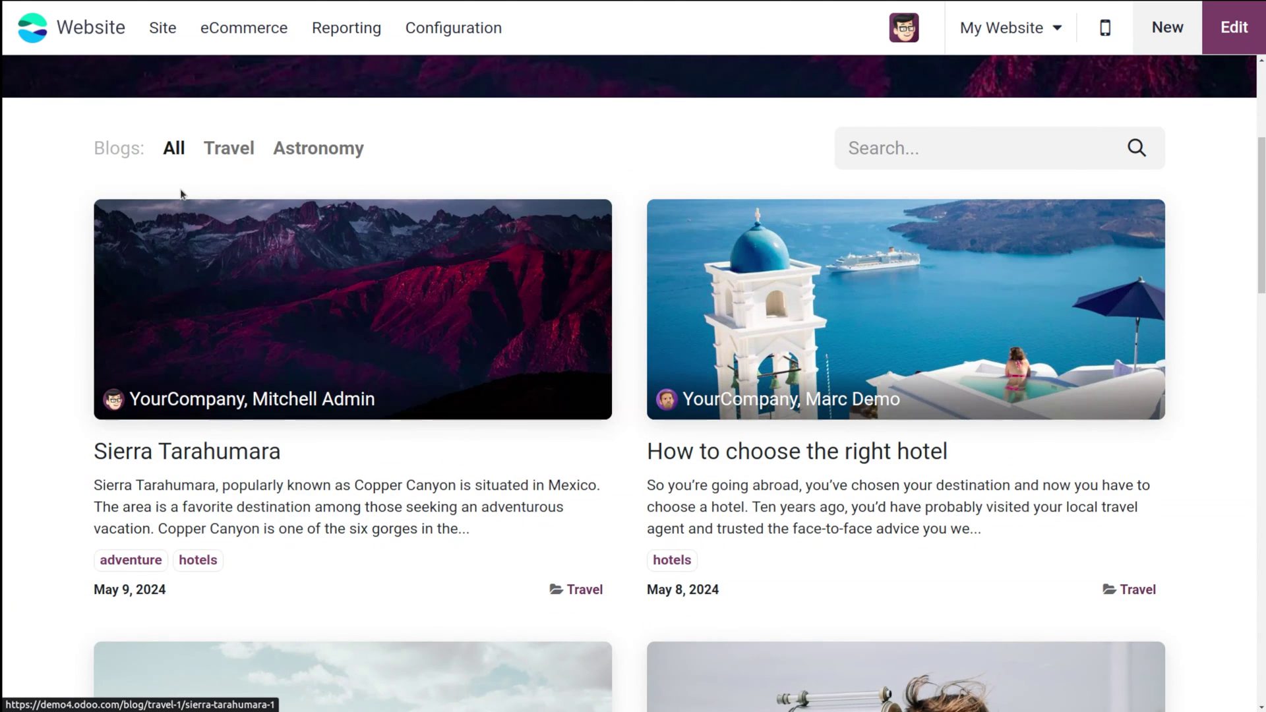
# Step: Filter the blog listing to Travel posts, then to the Astronomy blog
pyautogui.click(214, 146)
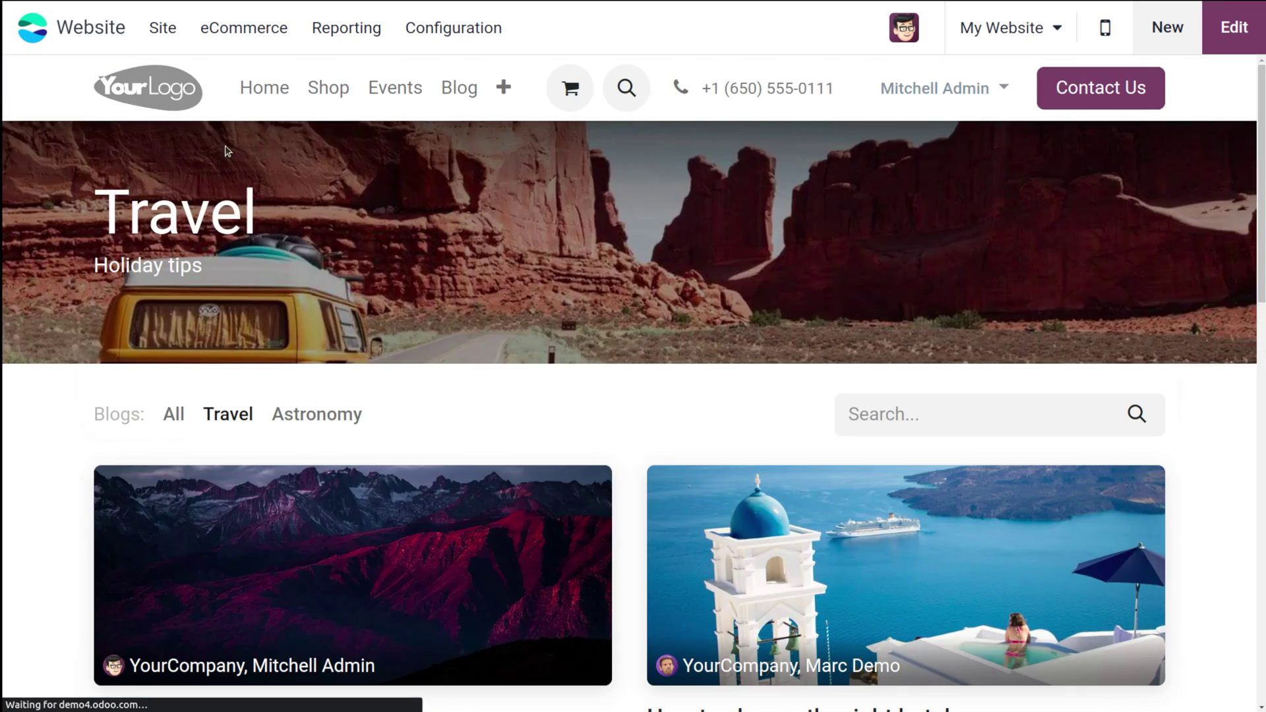
pyautogui.scroll(-10, 361, 415)
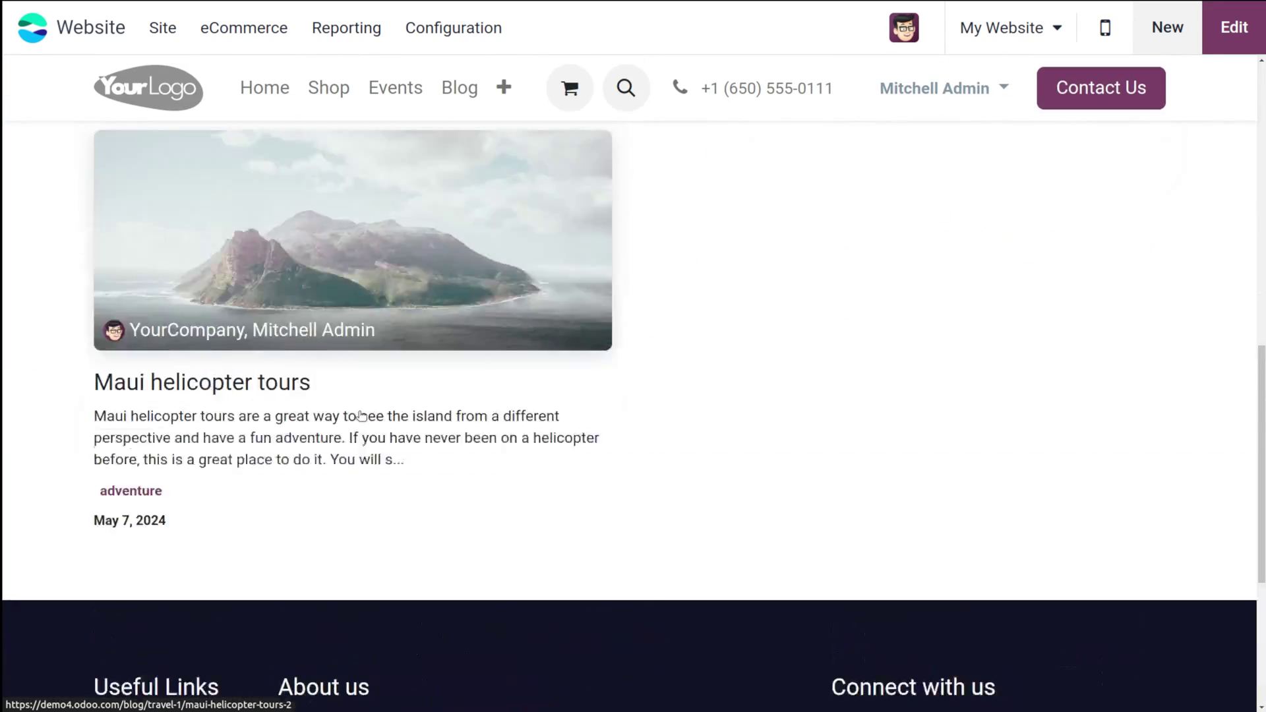
pyautogui.scroll(8, 361, 416)
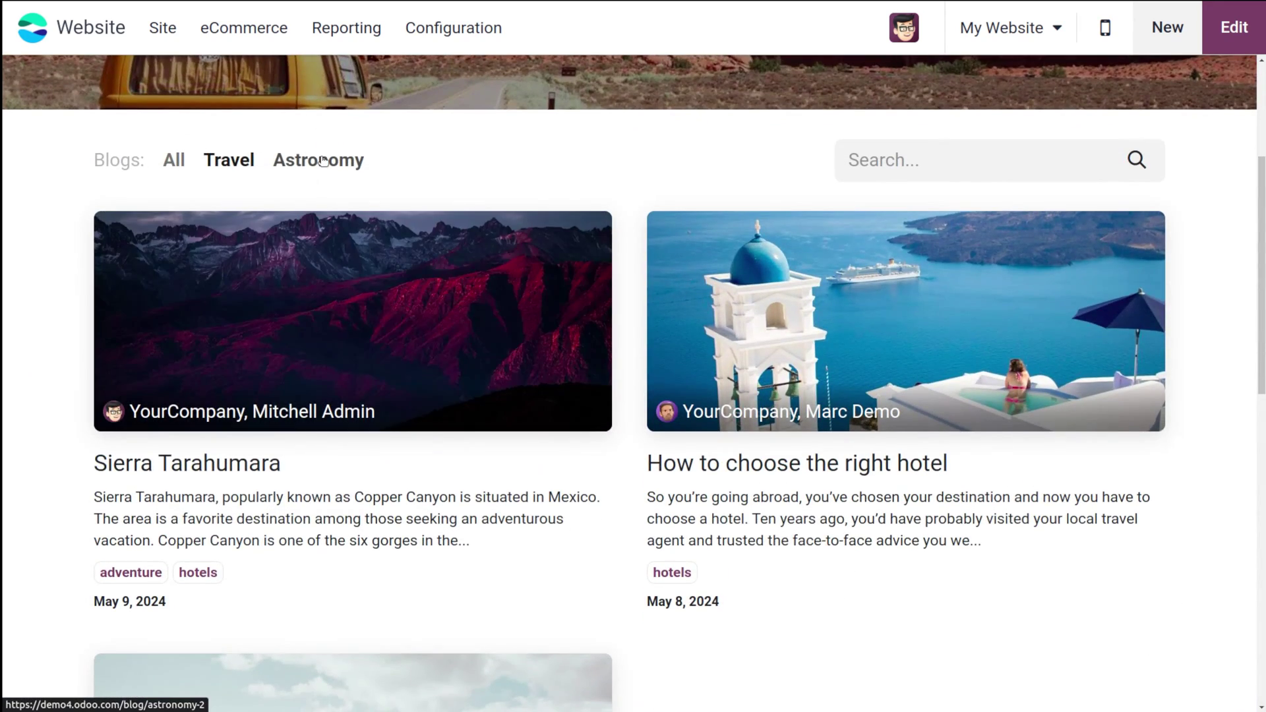
pyautogui.click(323, 160)
pyautogui.scroll(-5, 413, 390)
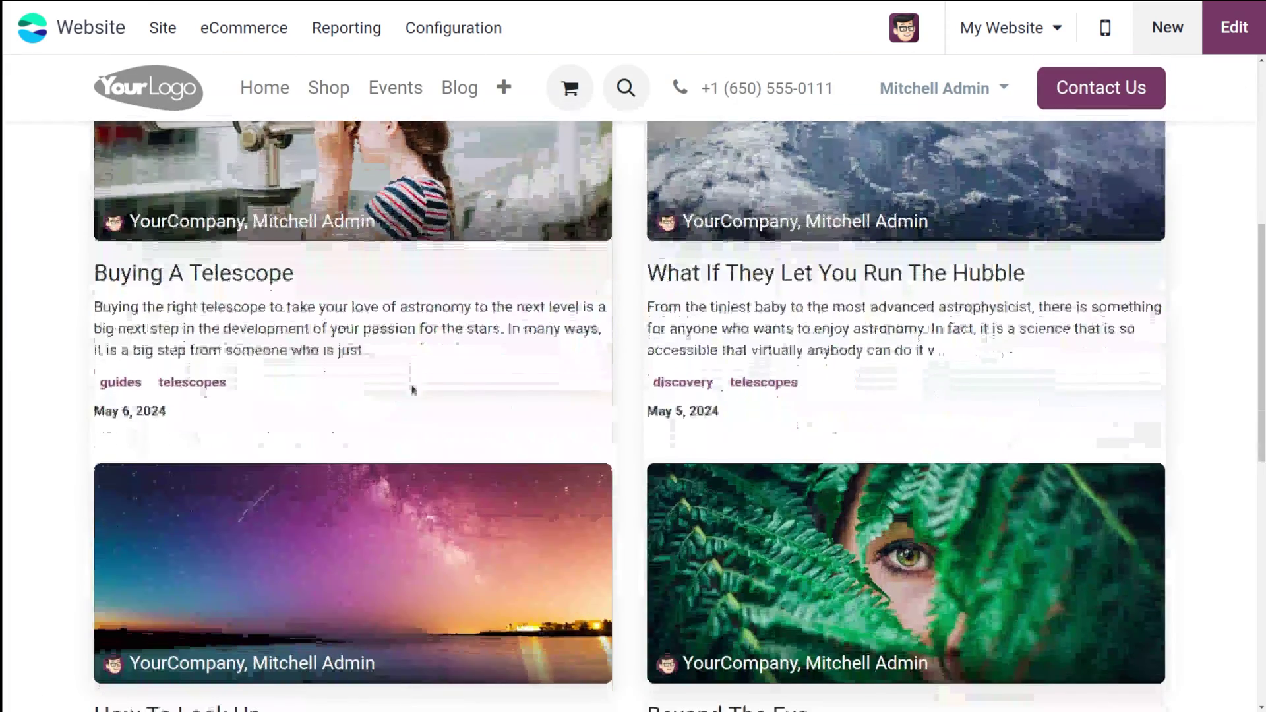
pyautogui.scroll(3, 412, 389)
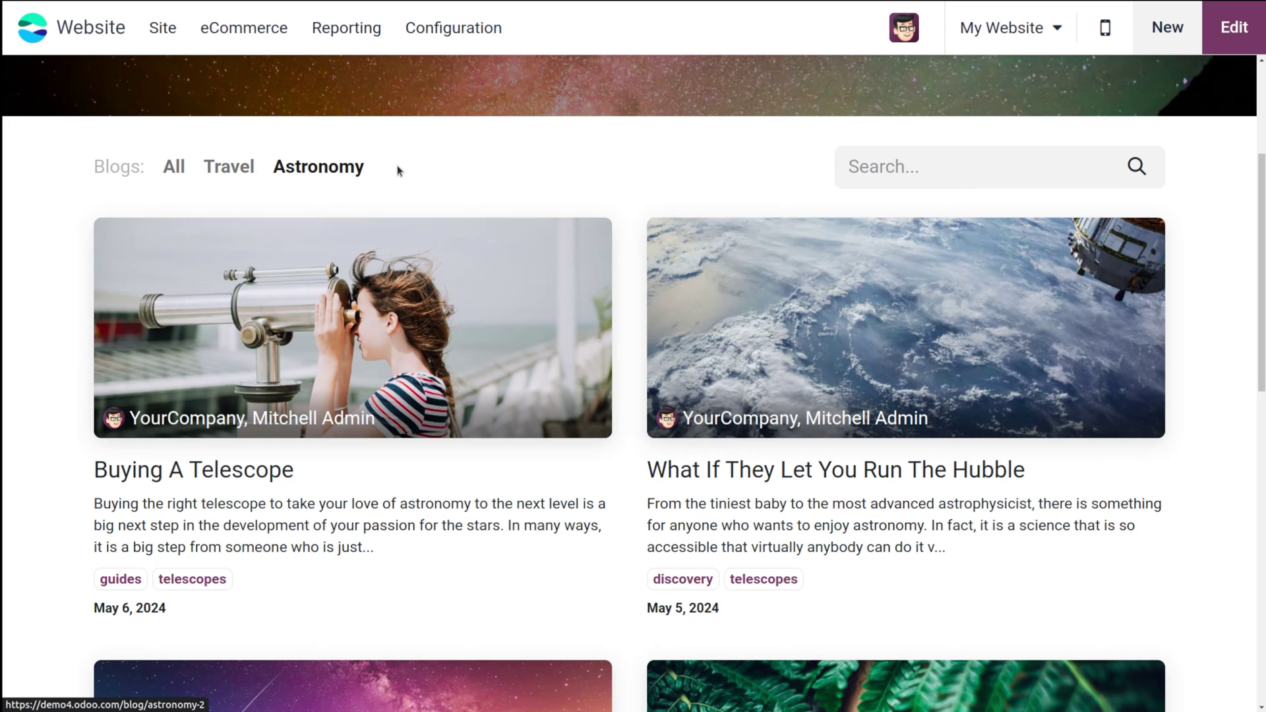
pyautogui.click(398, 170)
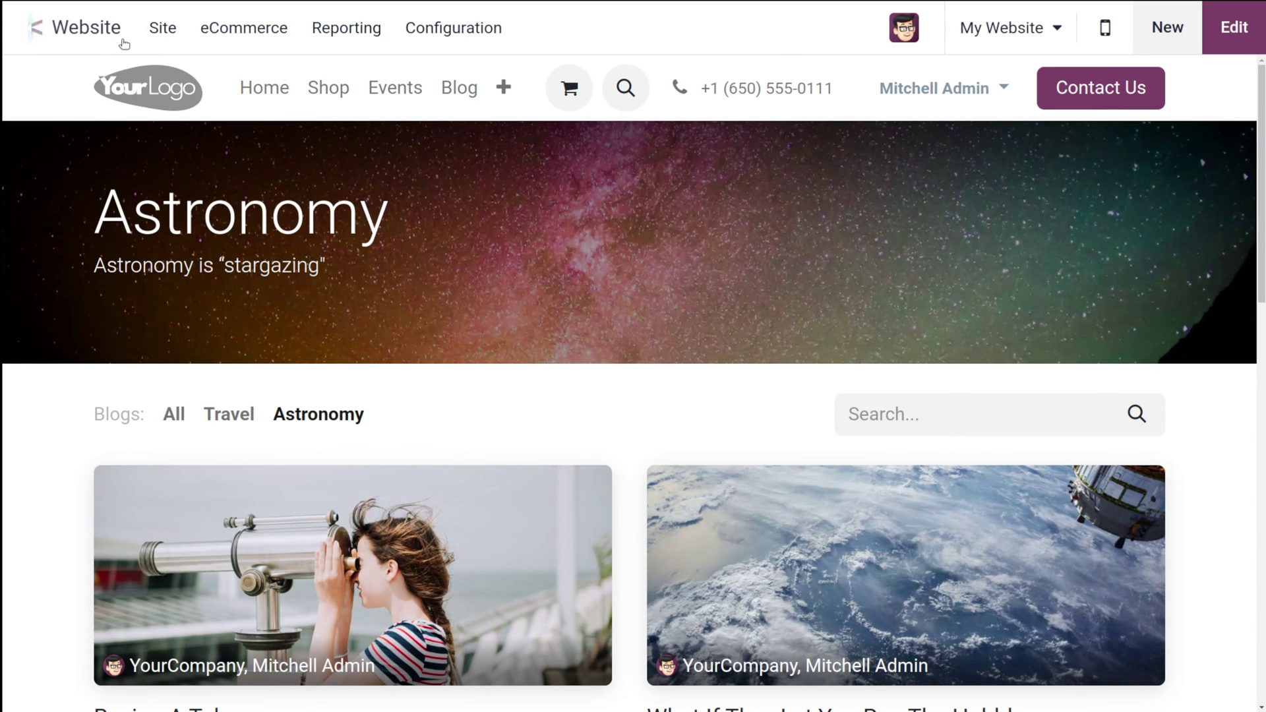
# Step: Create and save blog 'Education', subtitle 'This is an informative blog', with no website restriction
pyautogui.click(486, 35)
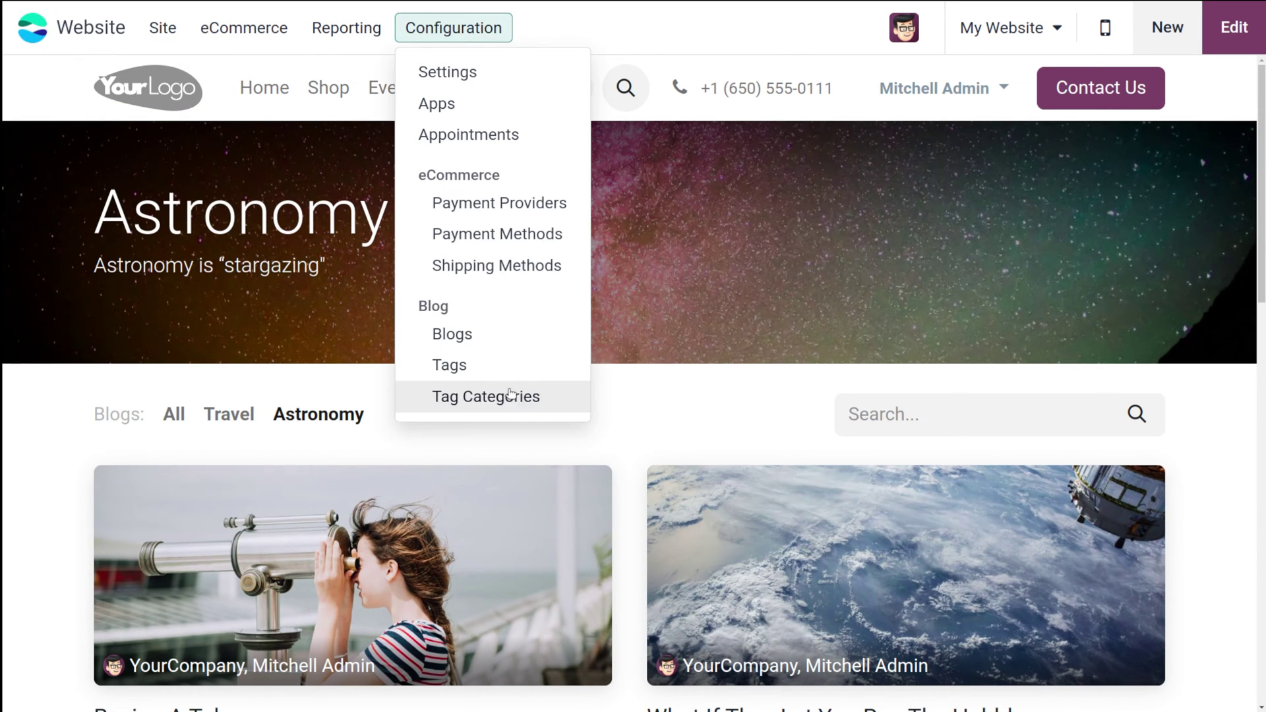
pyautogui.click(471, 327)
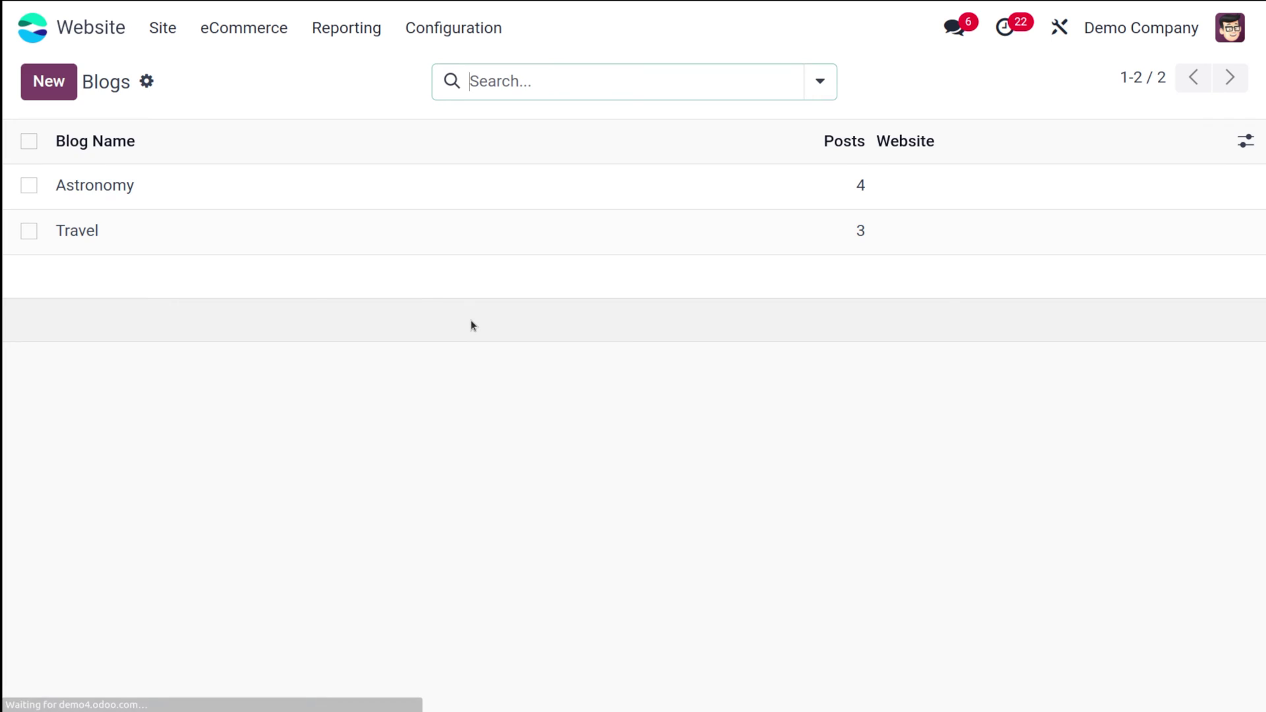
pyautogui.click(51, 92)
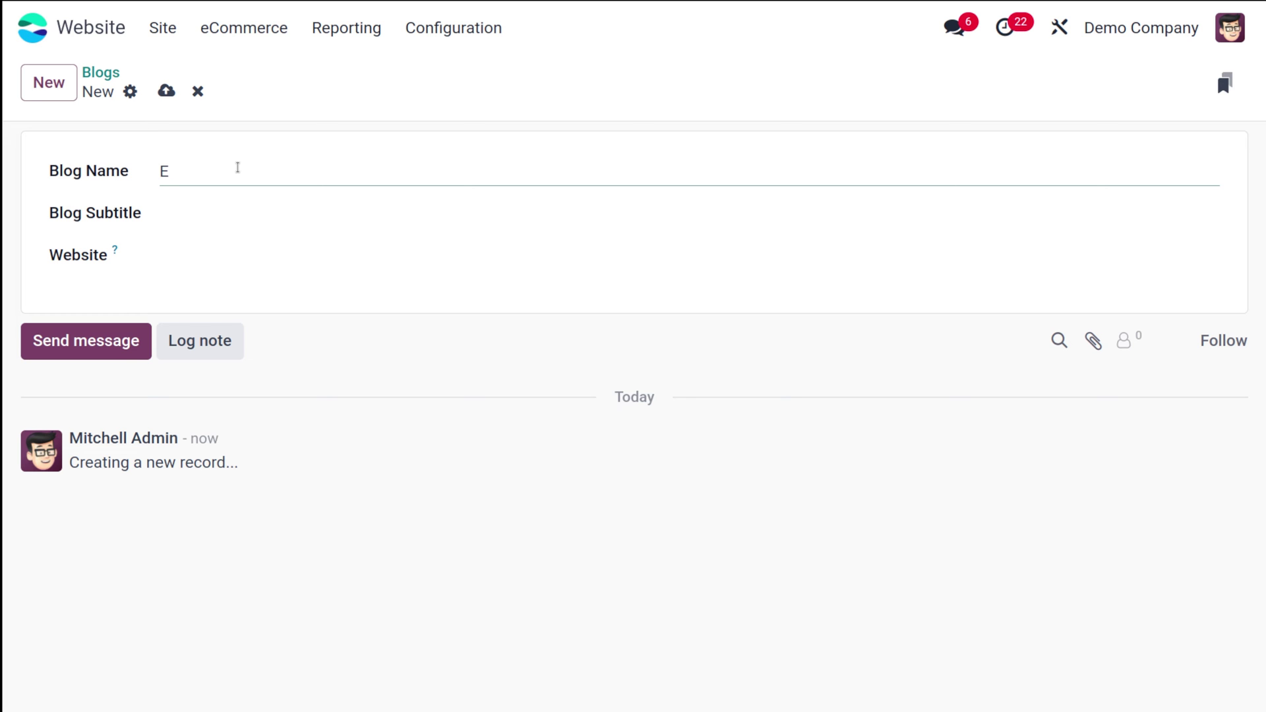
pyautogui.write('Education')
pyautogui.click(194, 216)
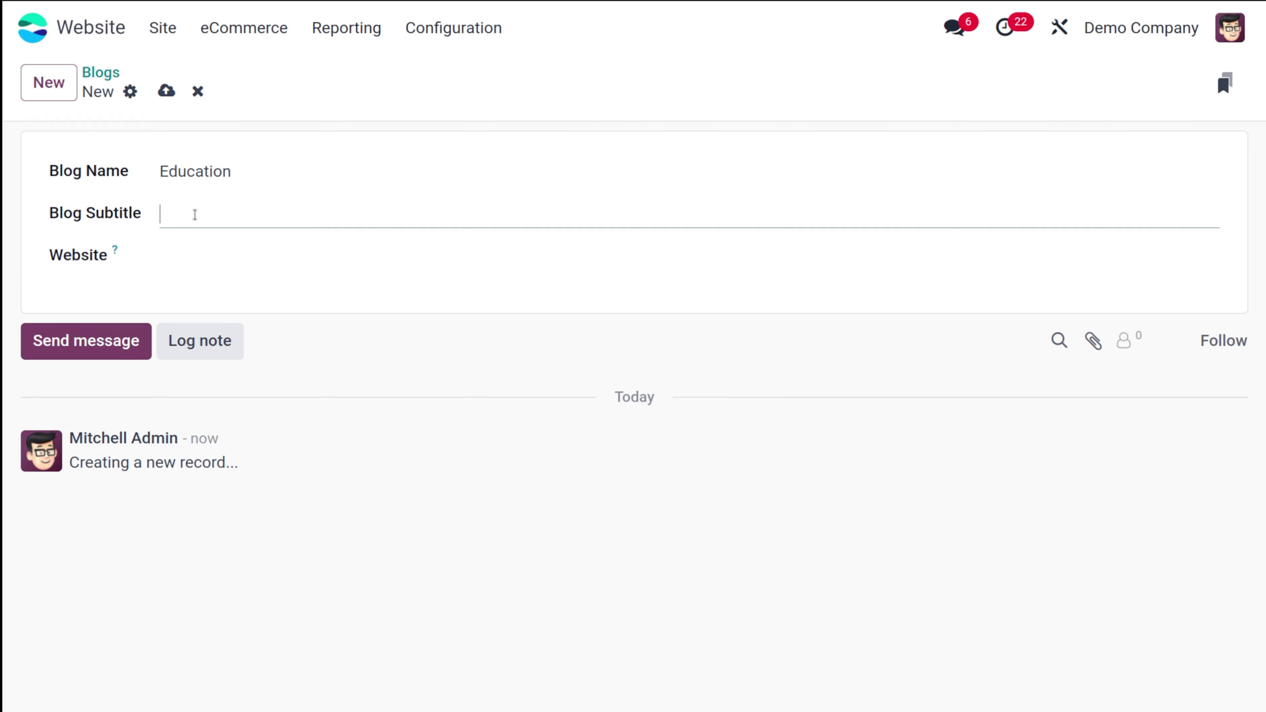
pyautogui.write('This is an informative blog')
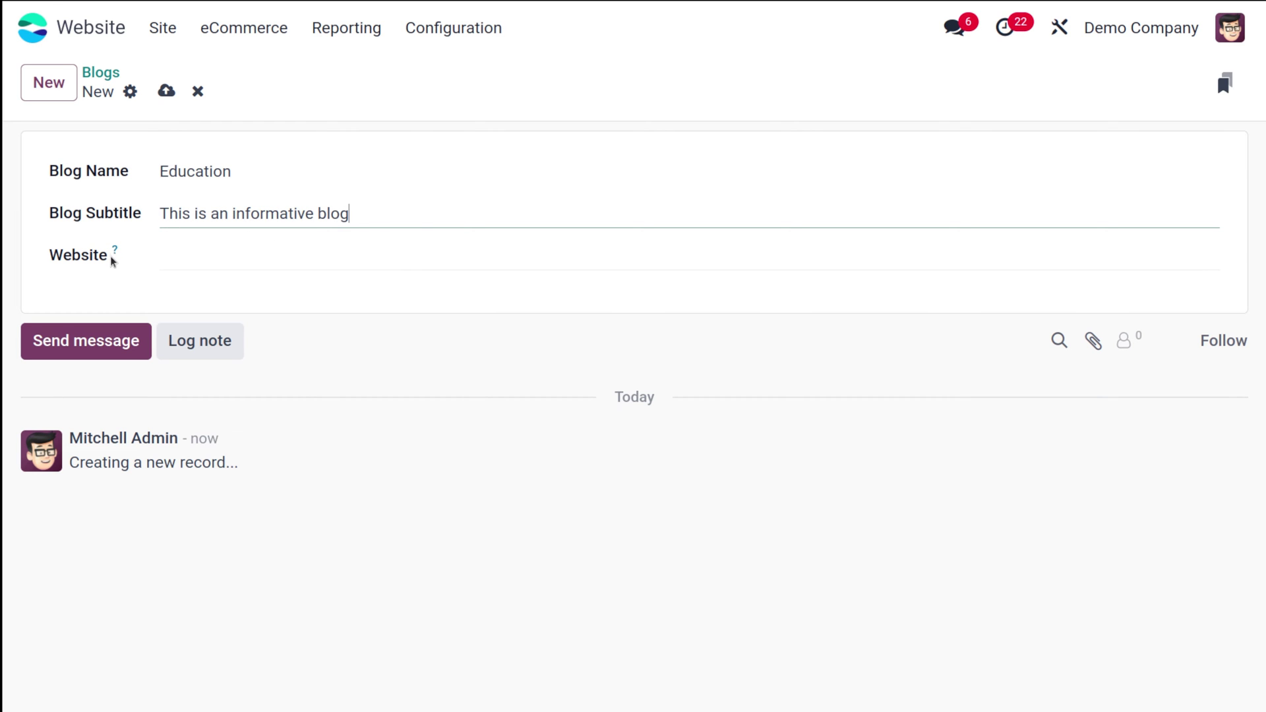
pyautogui.moveTo(116, 254)
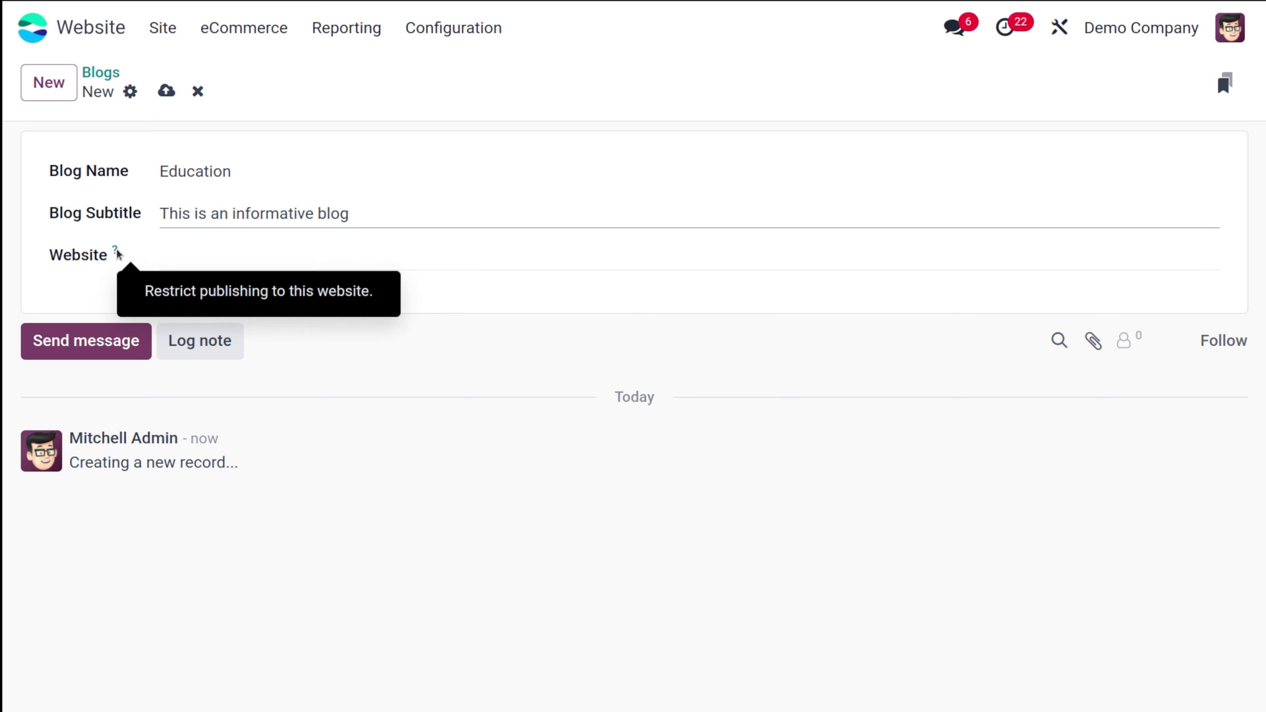
pyautogui.click(249, 257)
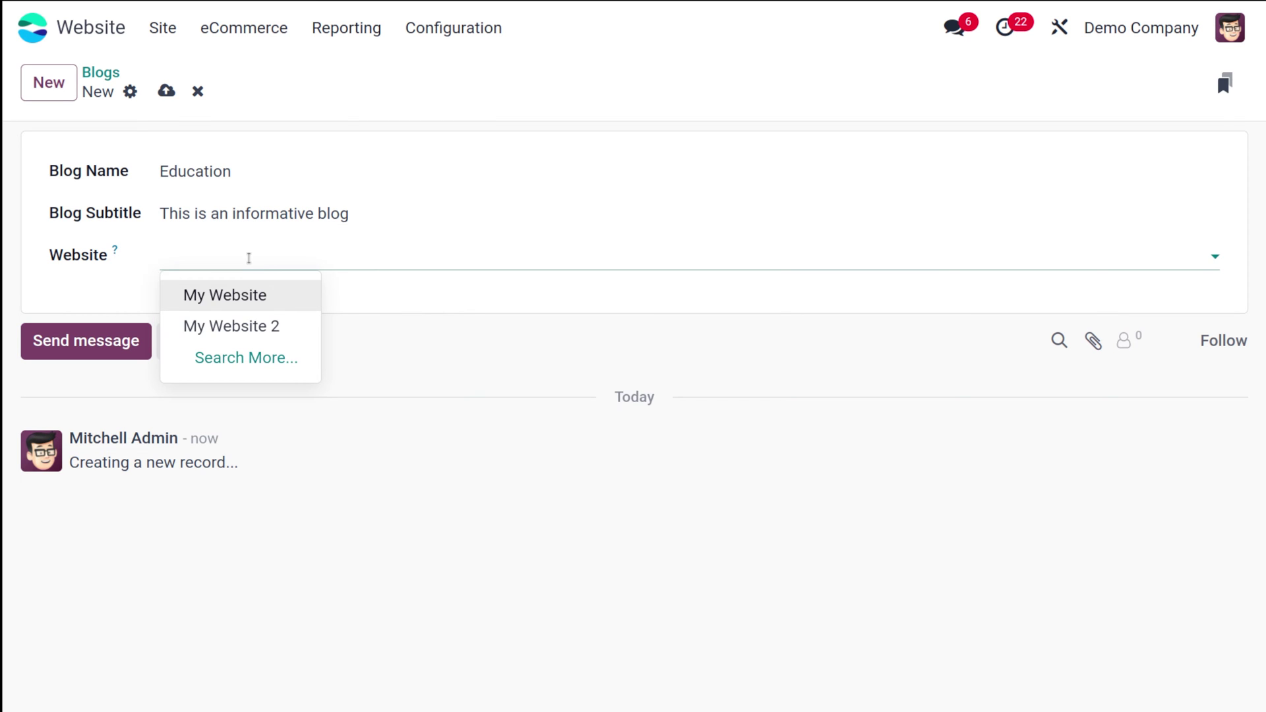
pyautogui.click(436, 309)
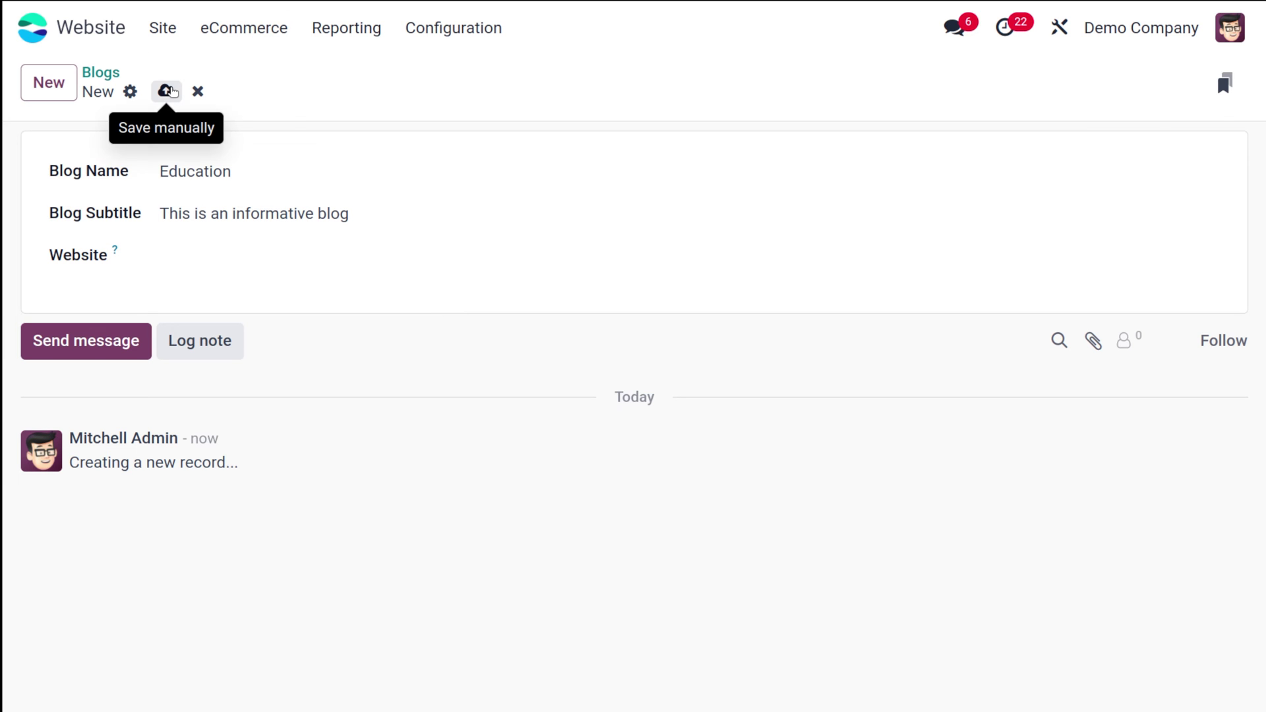
pyautogui.click(165, 91)
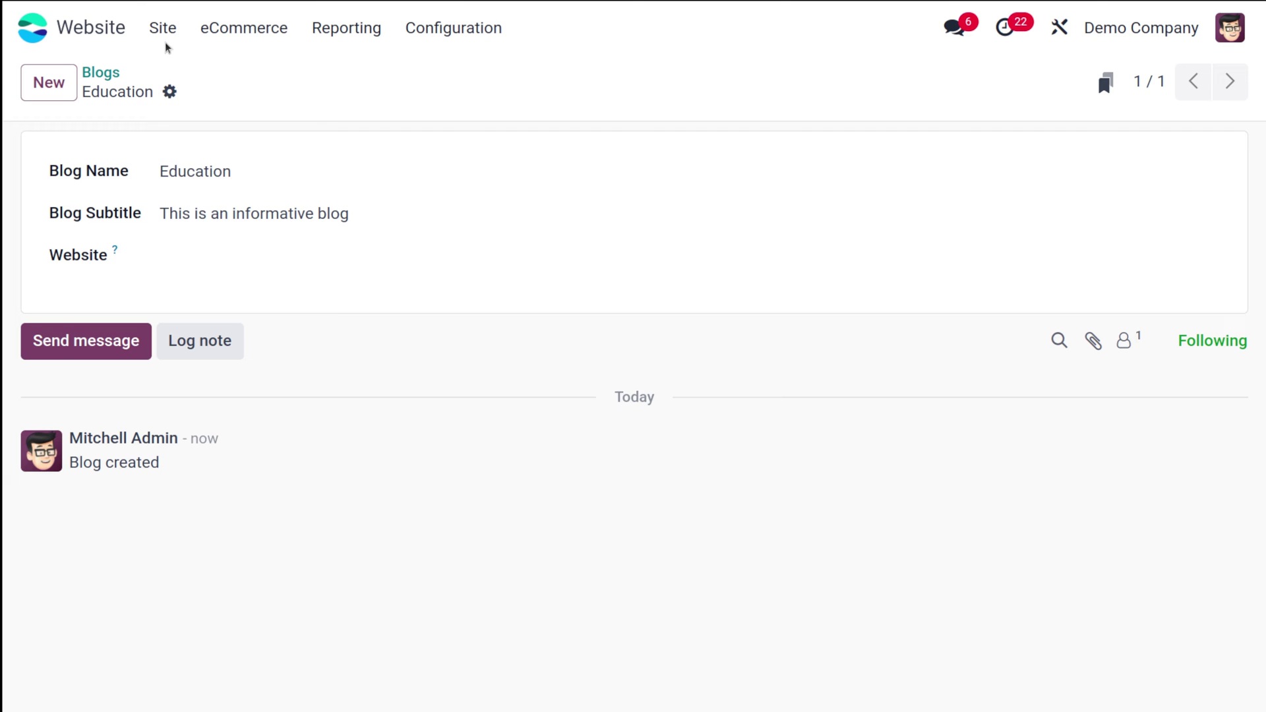
# Step: From the homepage, go to the Blog page and filter to the Education blog
pyautogui.click(177, 29)
pyautogui.click(182, 78)
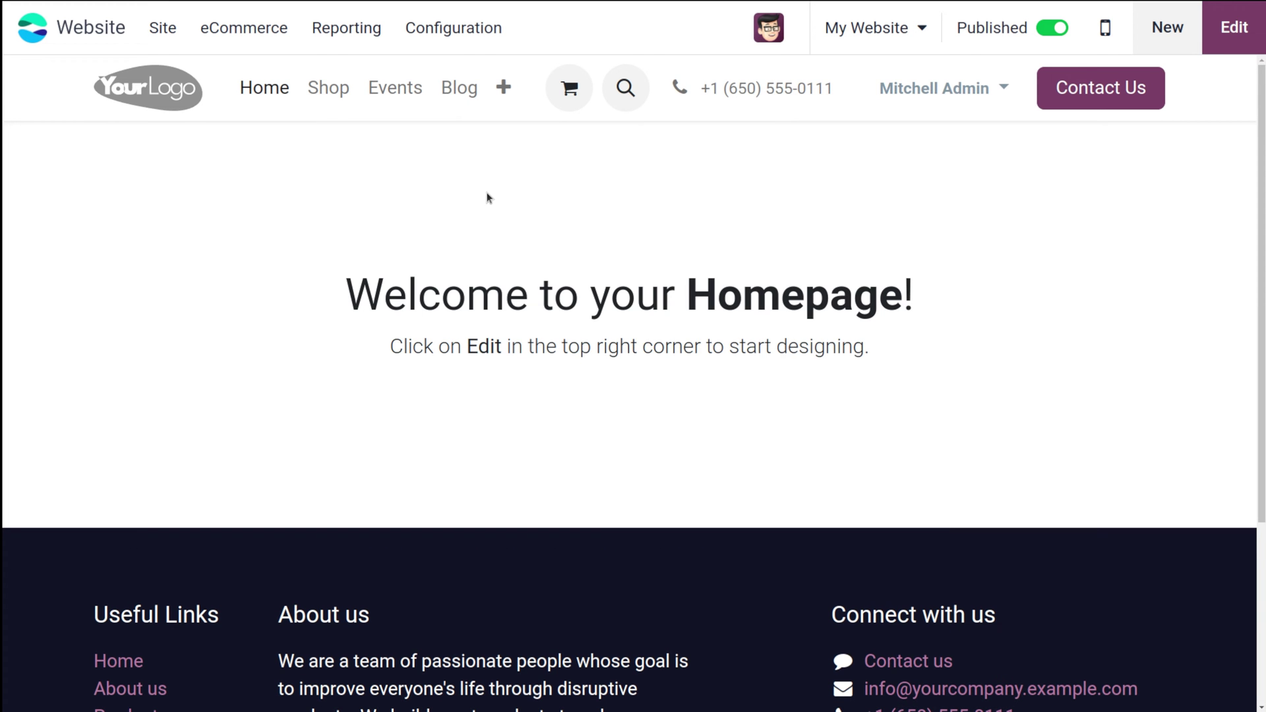
pyautogui.click(467, 96)
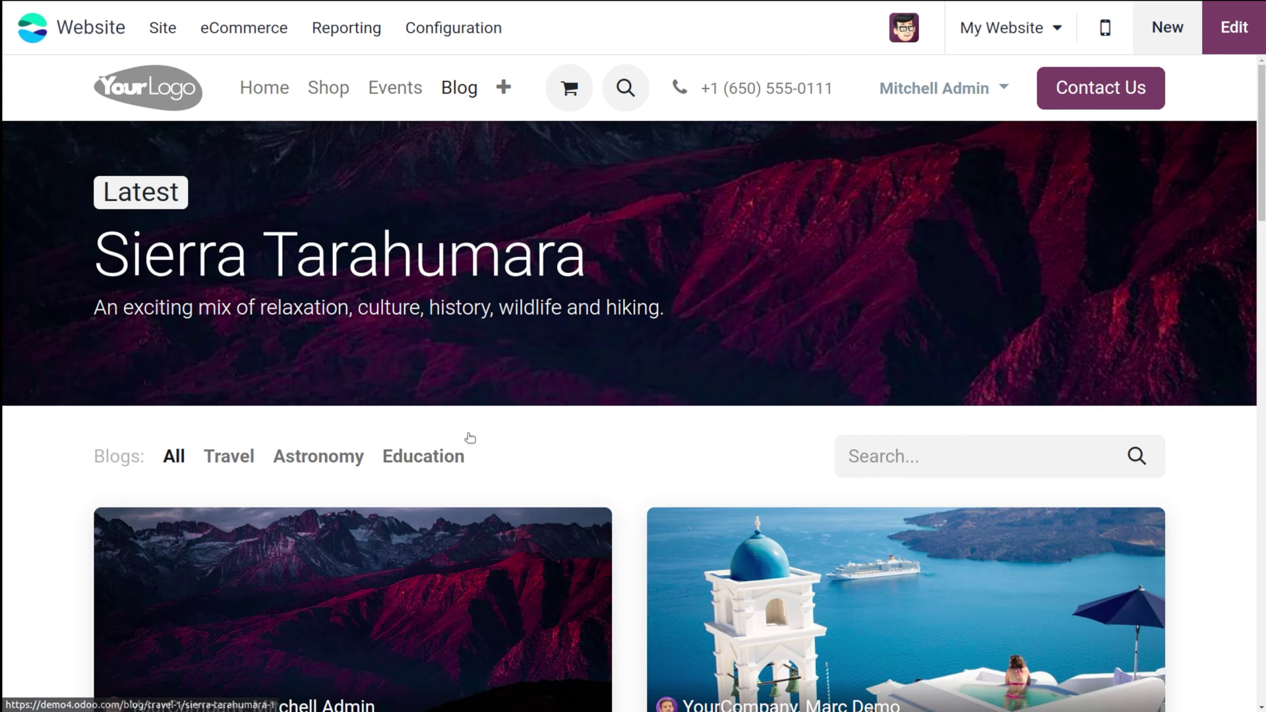
pyautogui.click(431, 463)
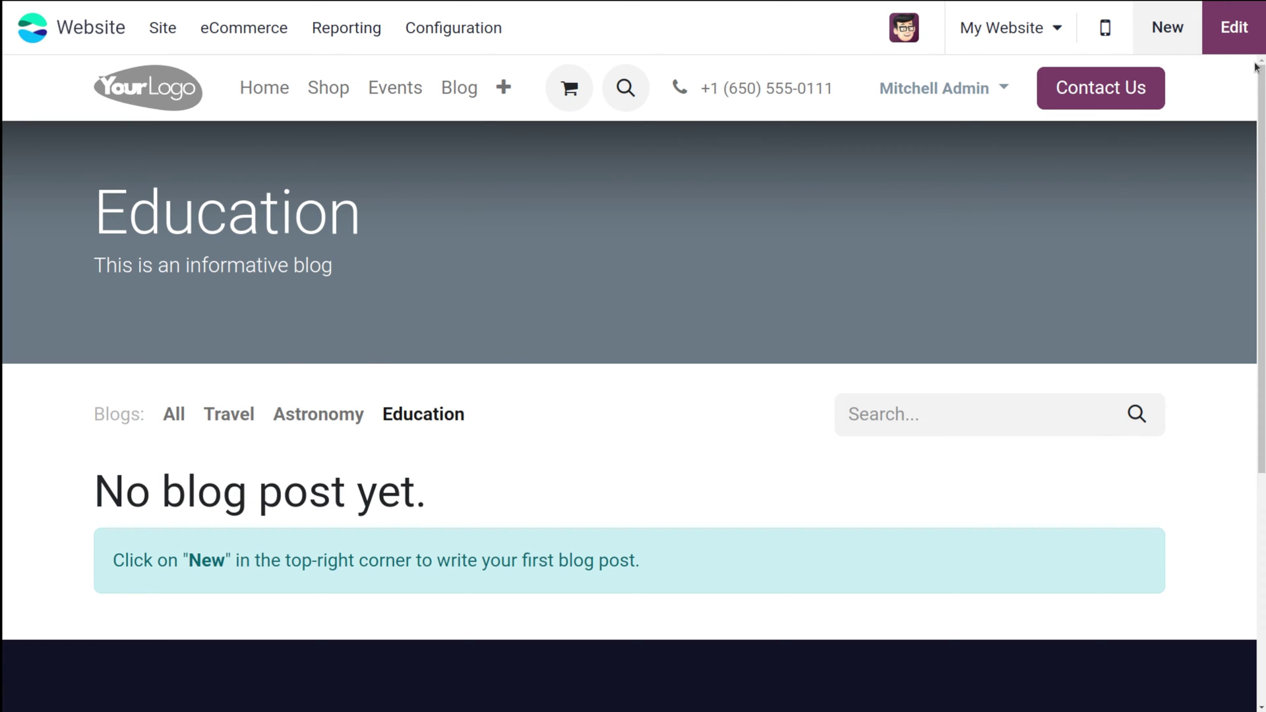
# Step: Enter edit mode on the Education blog page and select its title banner
pyautogui.click(1219, 44)
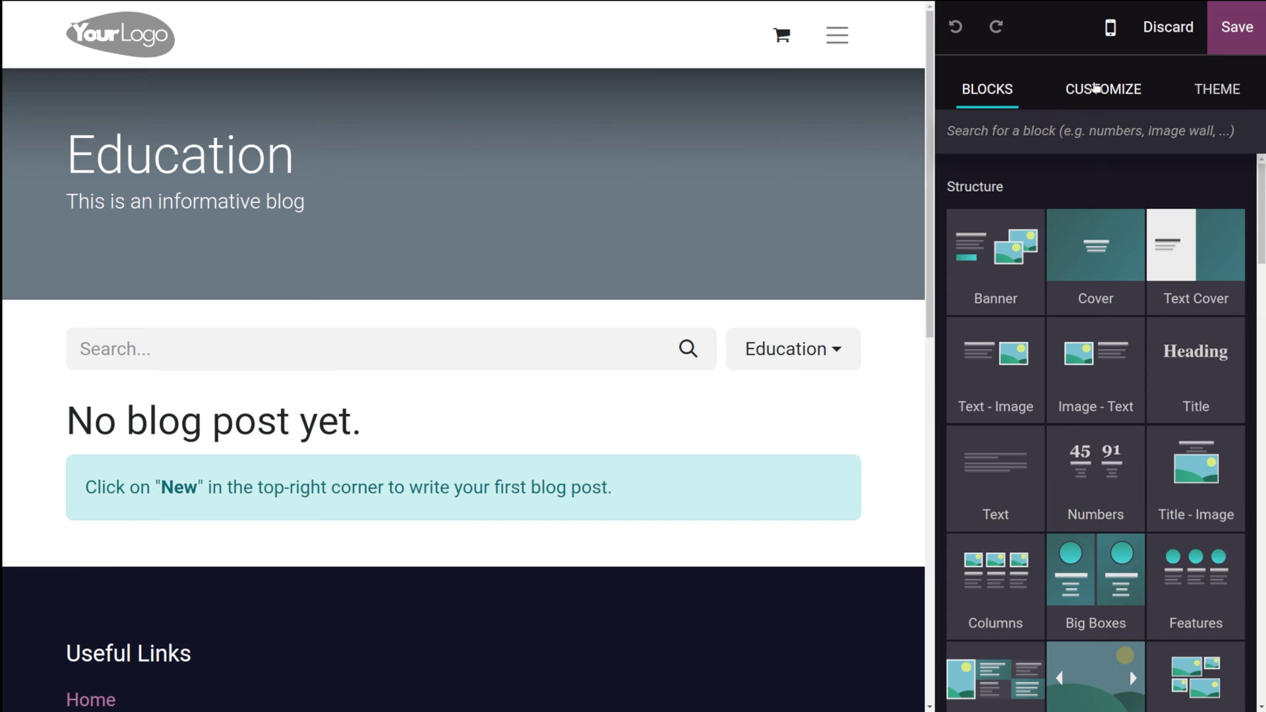
pyautogui.click(1096, 87)
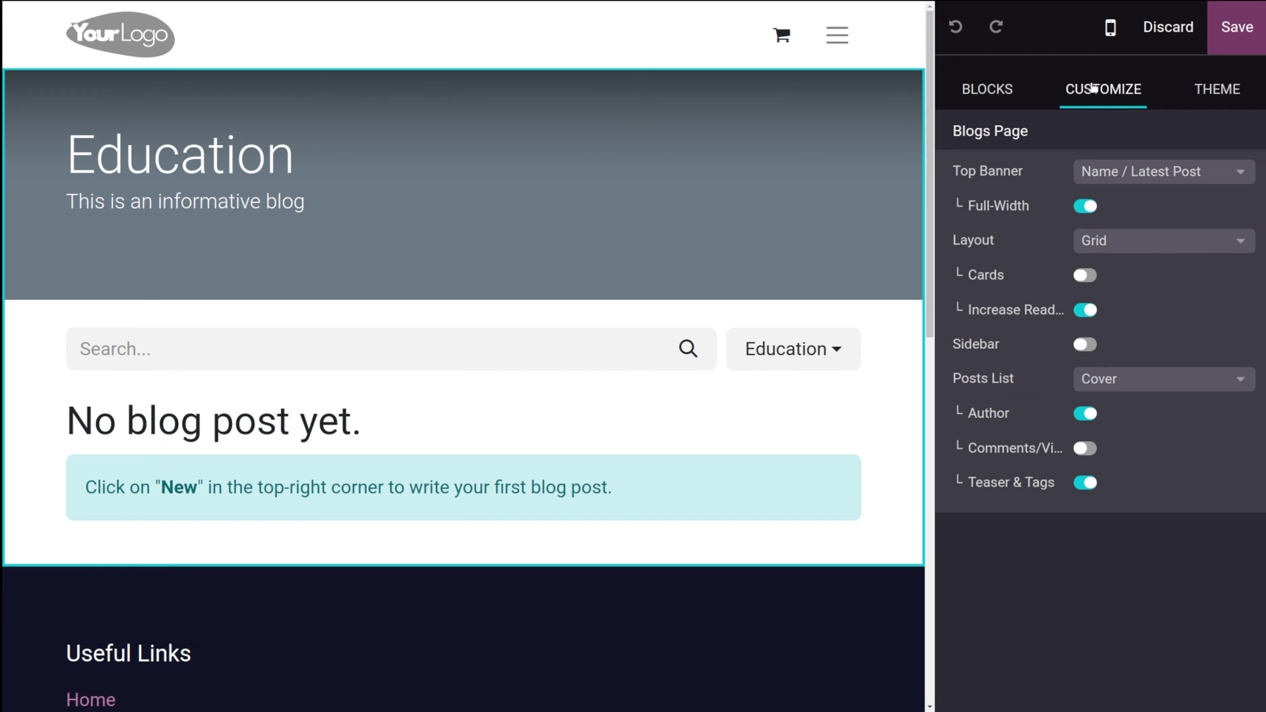
pyautogui.click(644, 154)
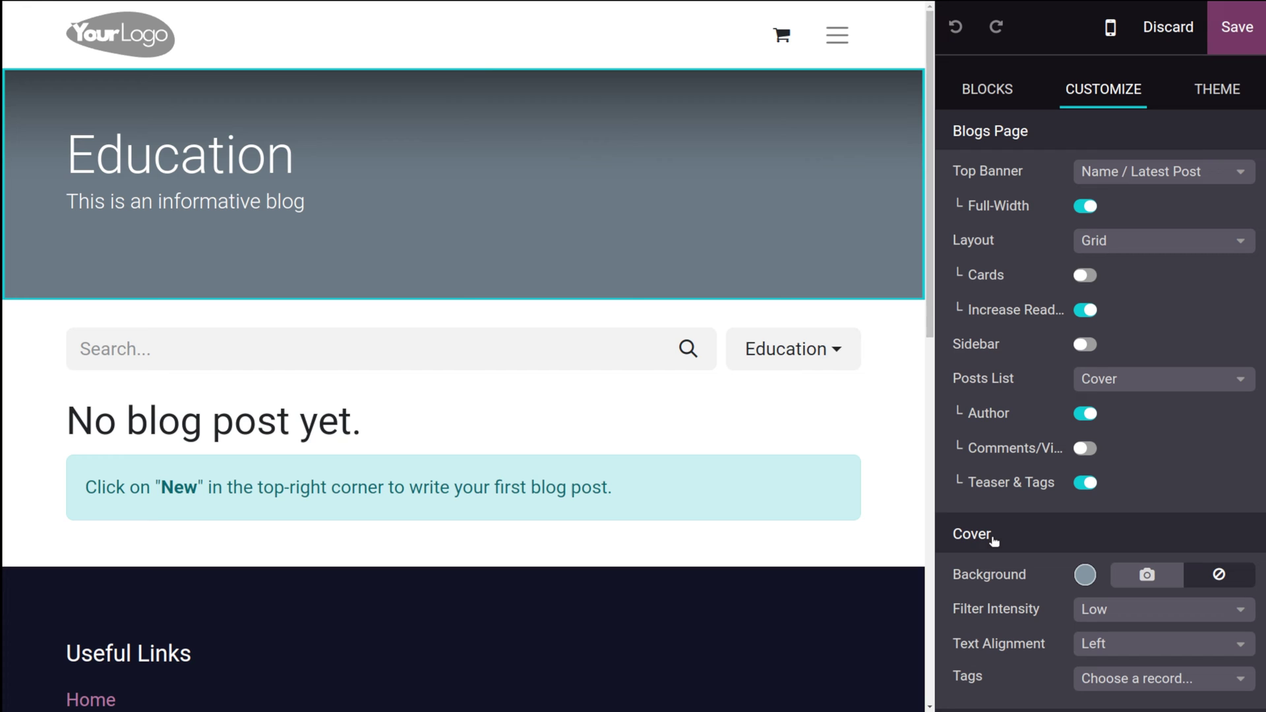
# Step: Give the banner a dark red #A25353 background and bring up the cover image picker
pyautogui.click(1091, 577)
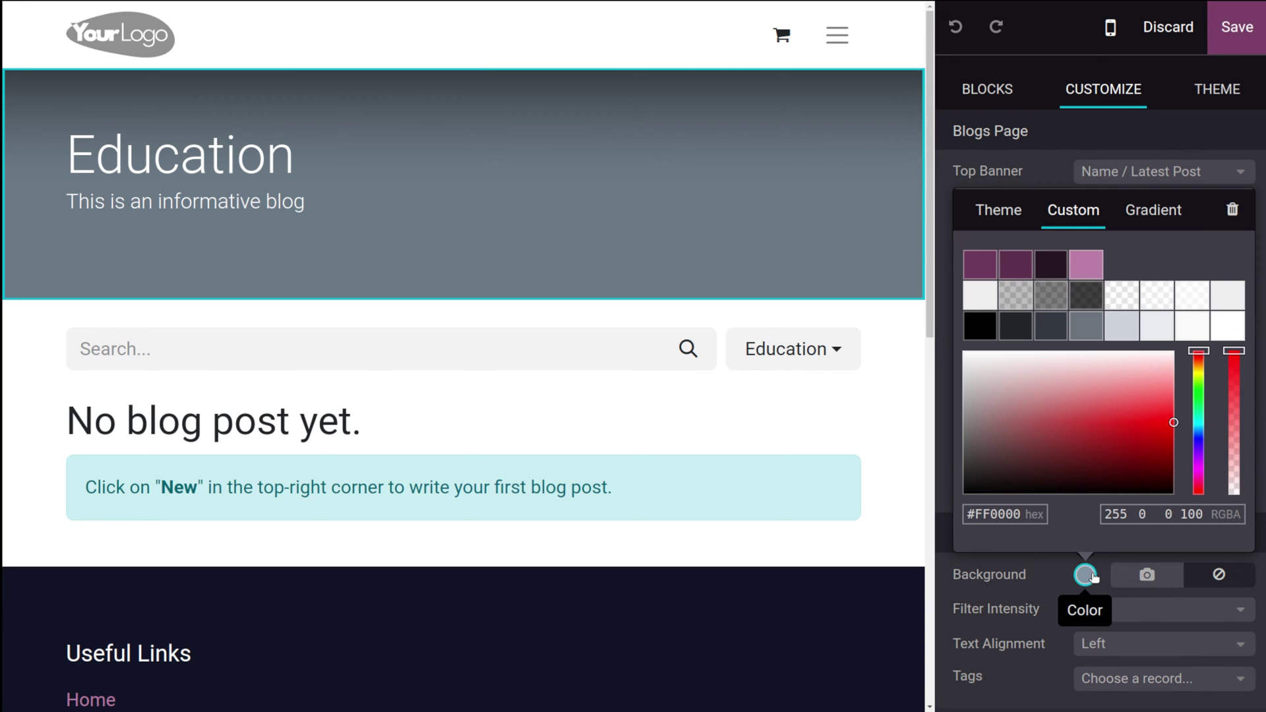
pyautogui.click(1107, 387)
pyautogui.moveTo(1115, 394)
pyautogui.mouseDown()
pyautogui.moveTo(1122, 404)
pyautogui.moveTo(1044, 457)
pyautogui.moveTo(1150, 378)
pyautogui.moveTo(1015, 392)
pyautogui.moveTo(1031, 424)
pyautogui.mouseUp()
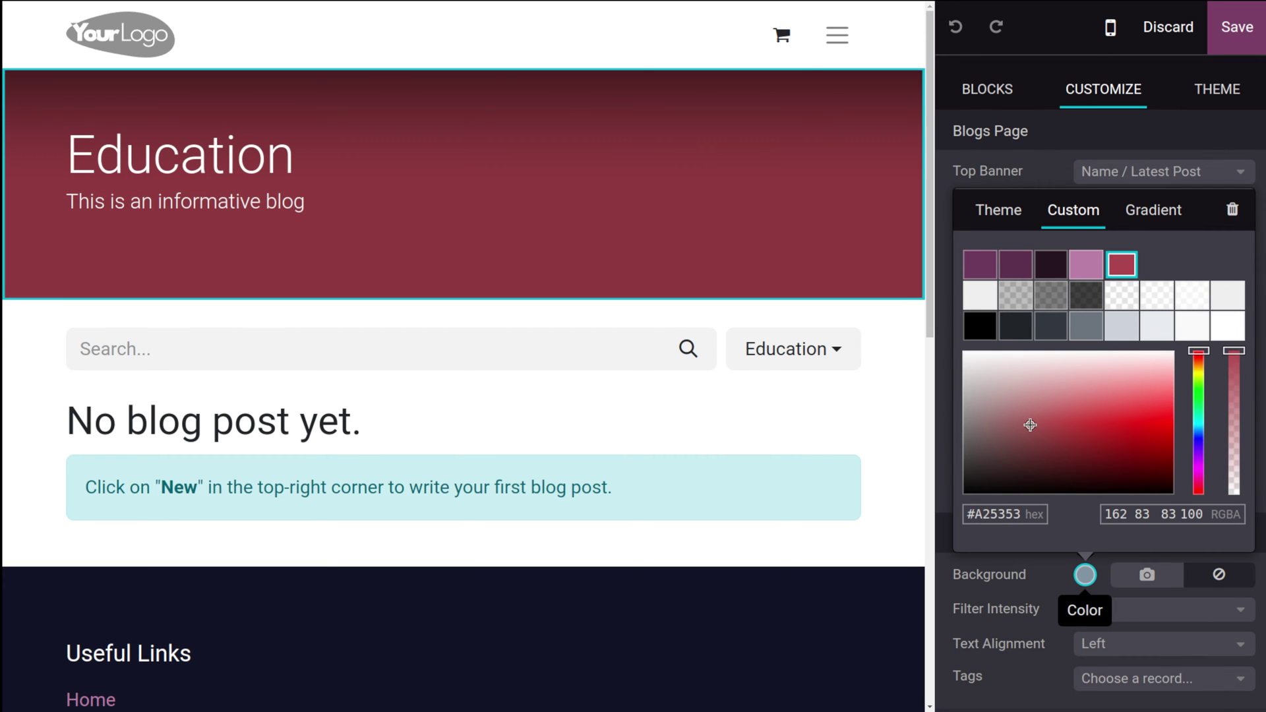
pyautogui.click(1045, 577)
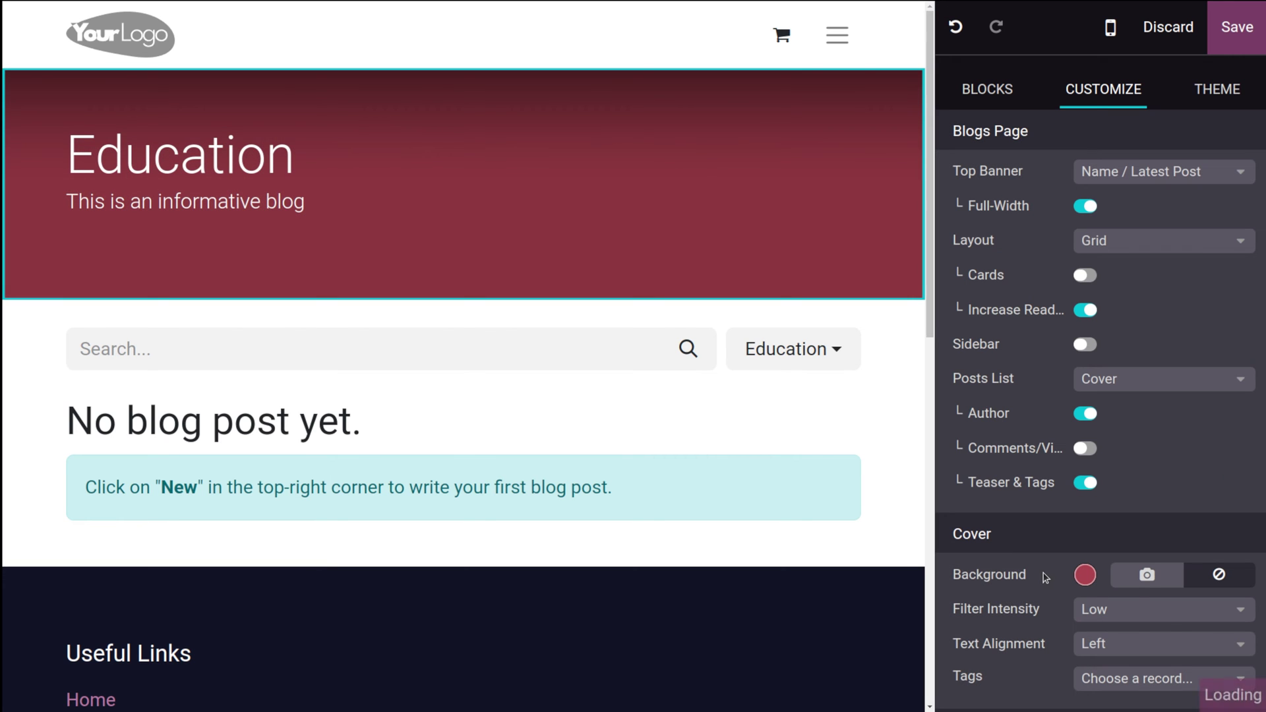
pyautogui.click(1147, 577)
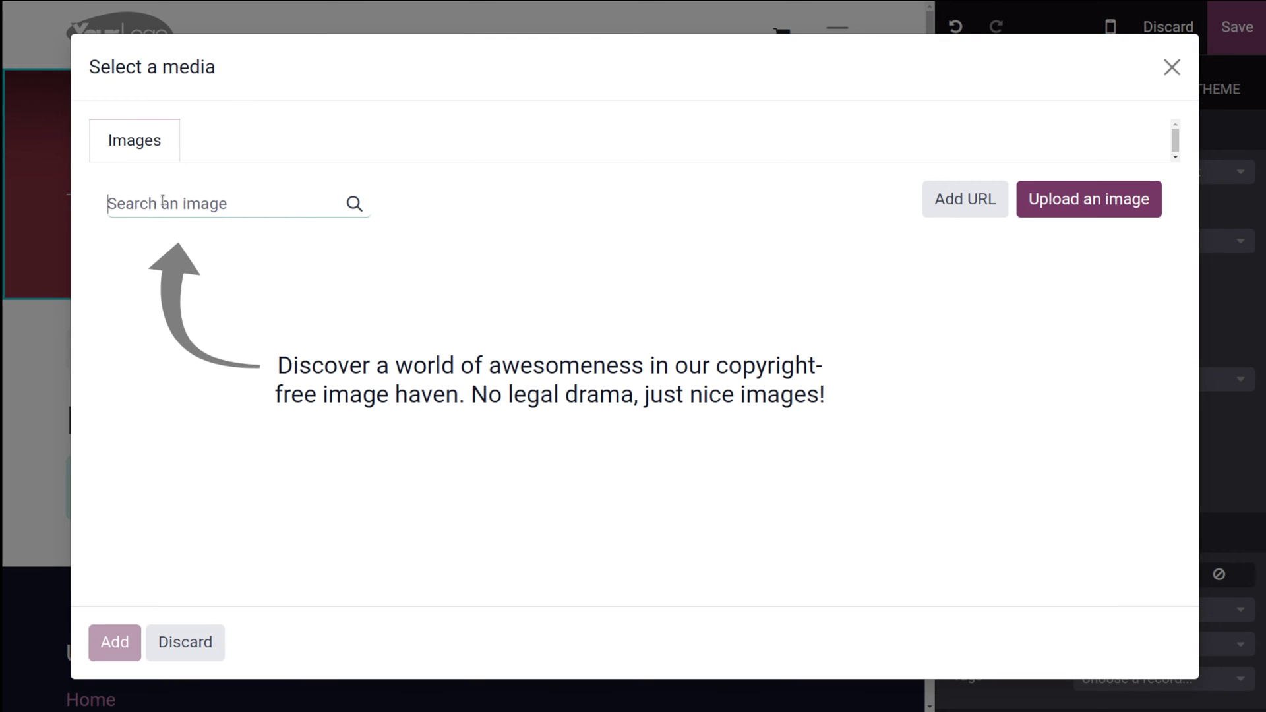
# Step: Search images for 'education' and set the isometric books illustration as the banner cover
pyautogui.write('education')
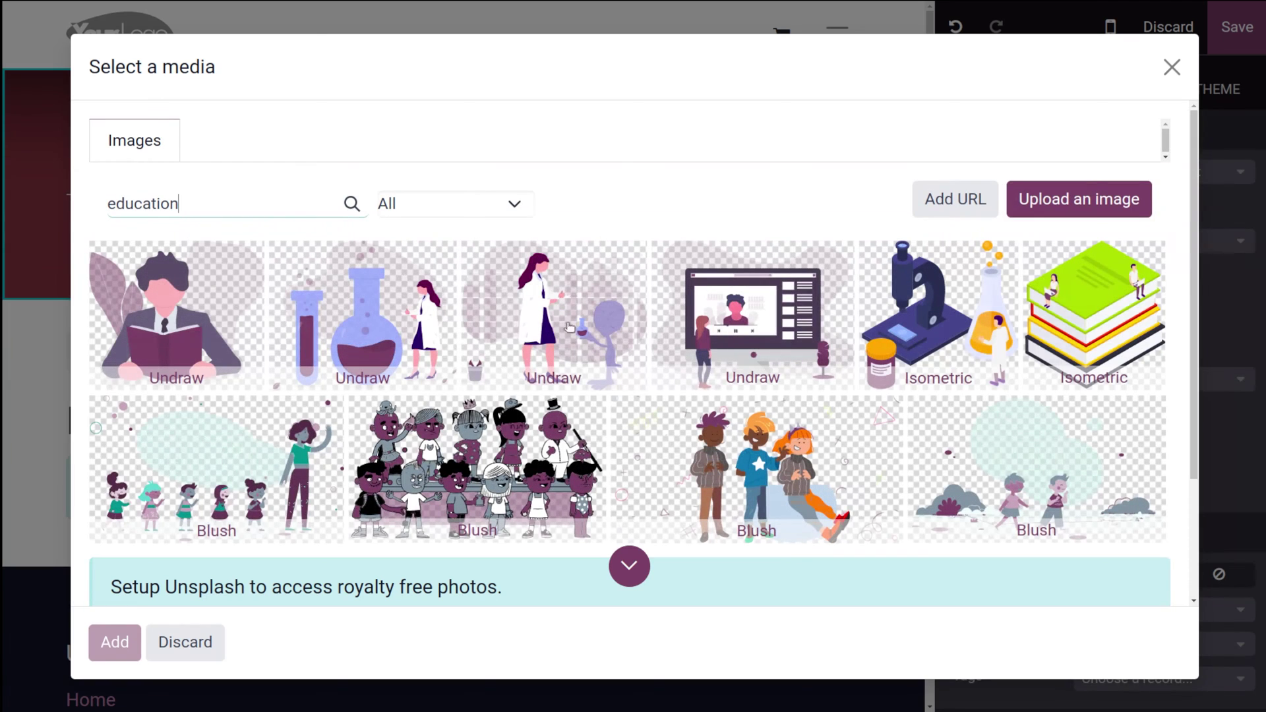
pyautogui.scroll(-2, 475, 484)
pyautogui.scroll(2, 474, 484)
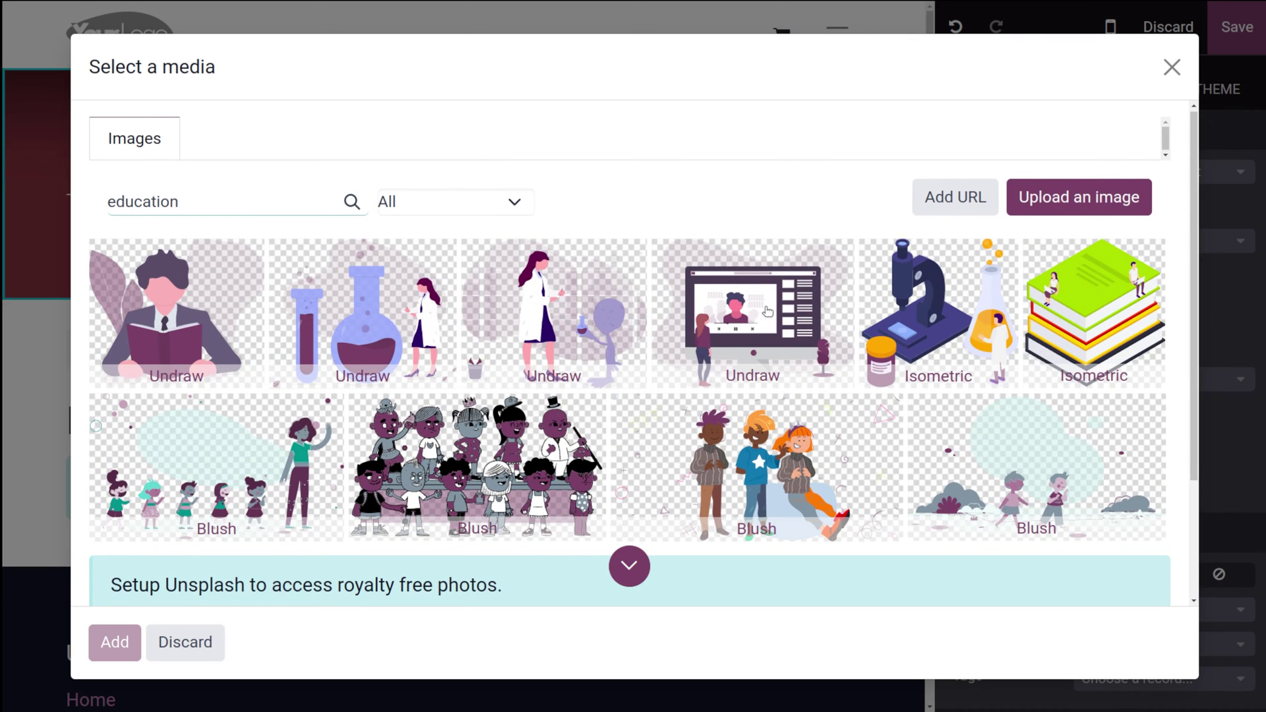
pyautogui.scroll(-2, 1039, 364)
pyautogui.scroll(2, 1039, 365)
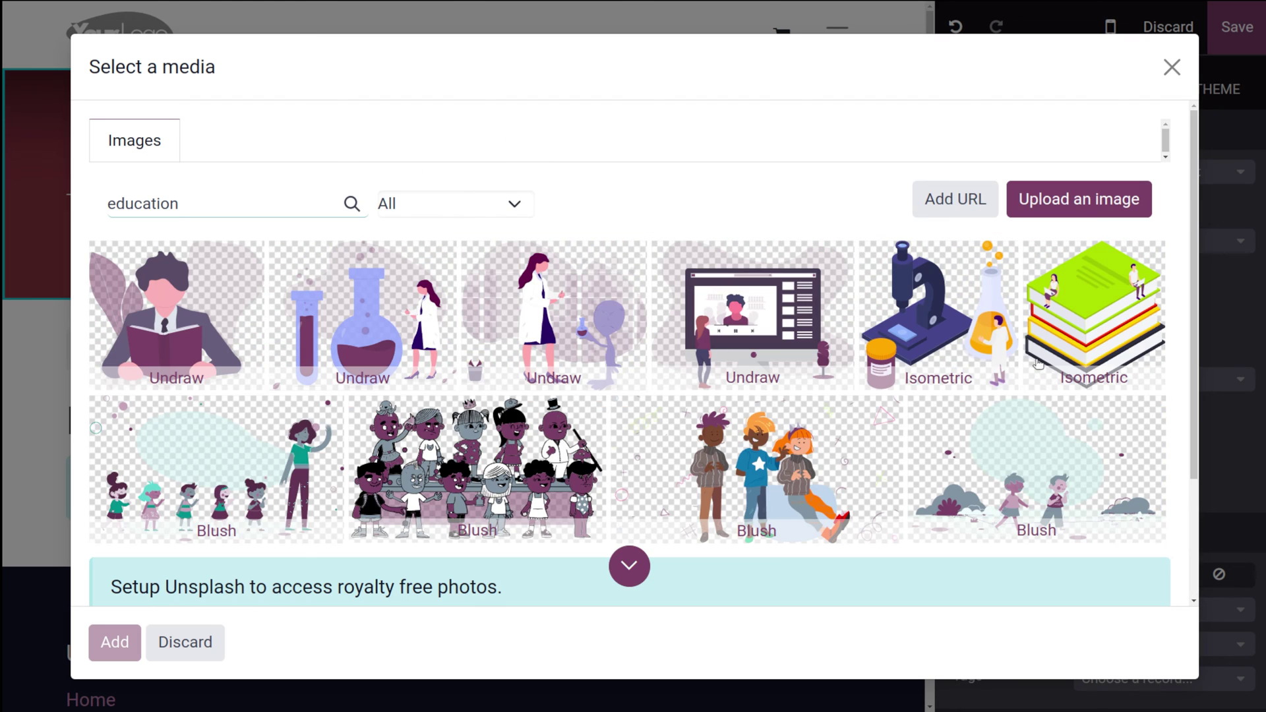
pyautogui.click(1090, 303)
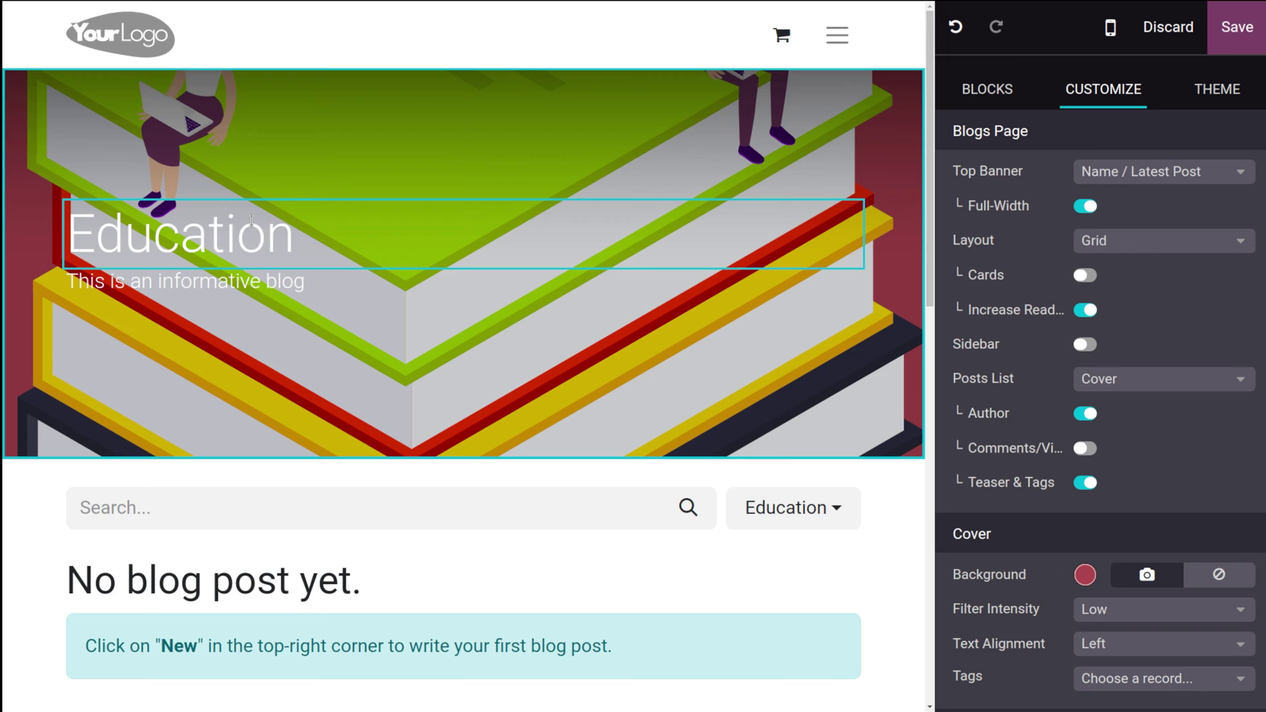
# Step: Touch up the Education title, keep the current top banner style, and save the page
pyautogui.doubleClick(251, 220)
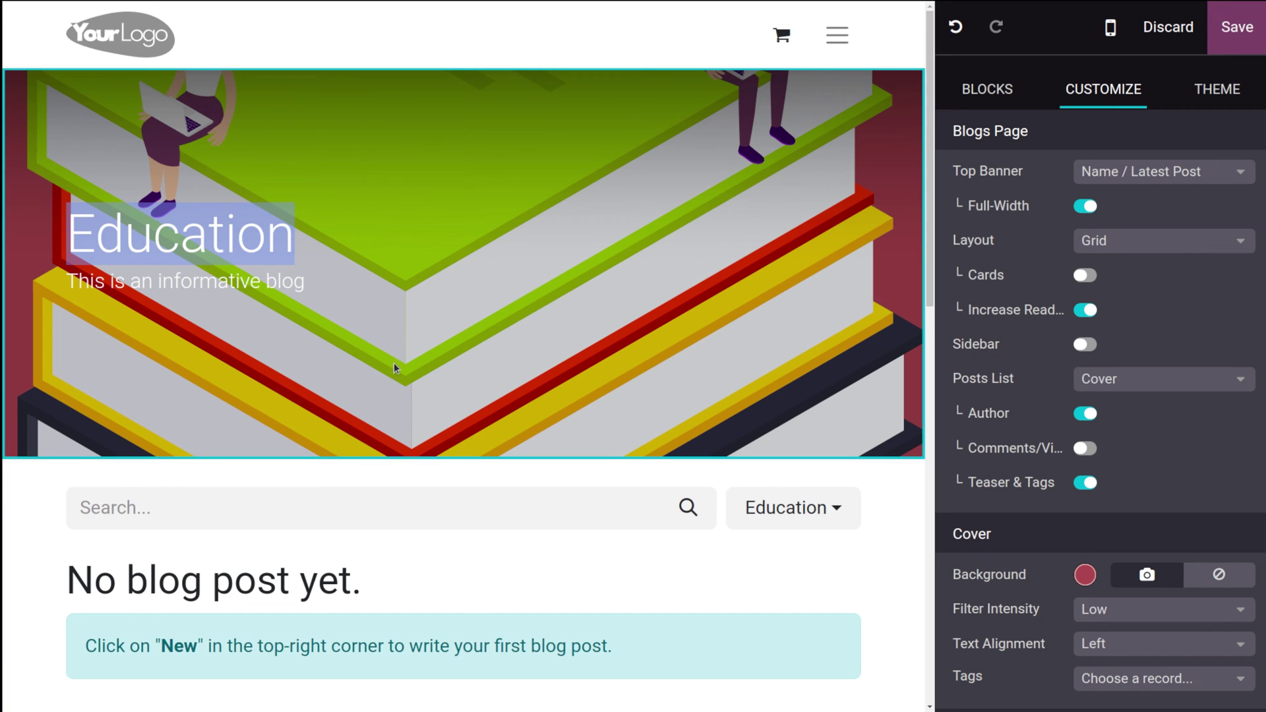
pyautogui.click(288, 233)
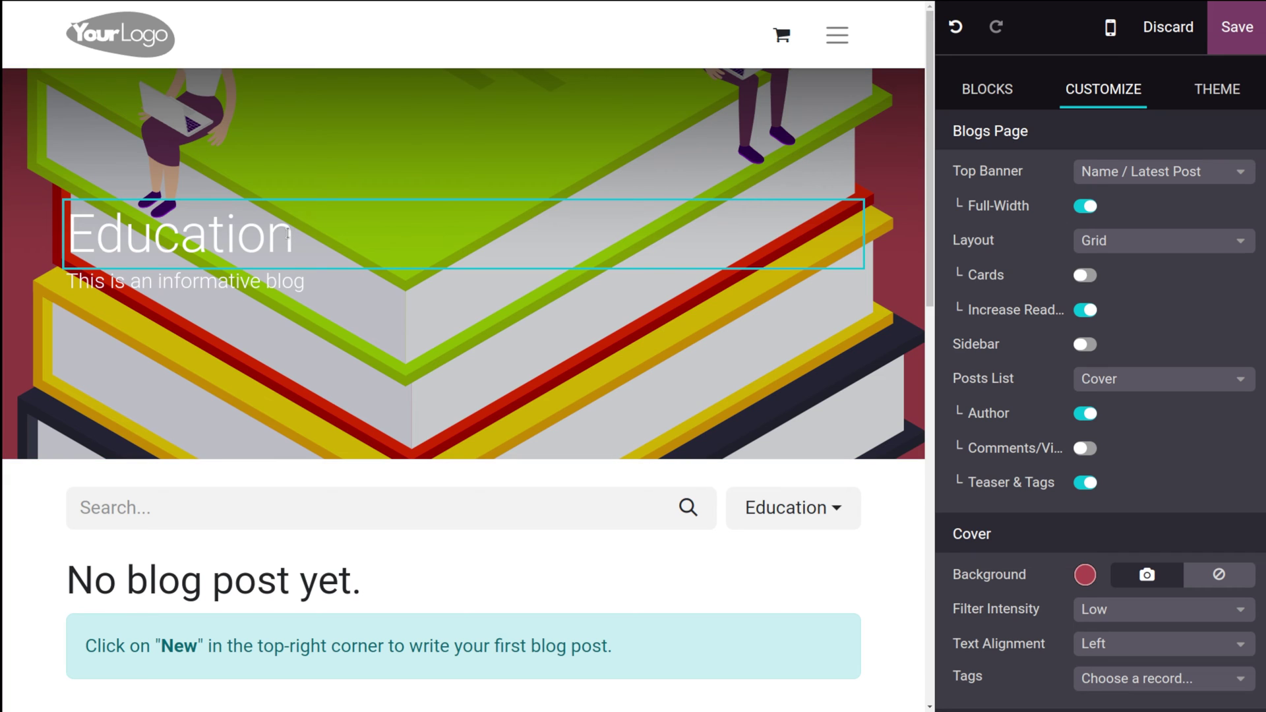
pyautogui.press('BackSpace')
pyautogui.write('n')
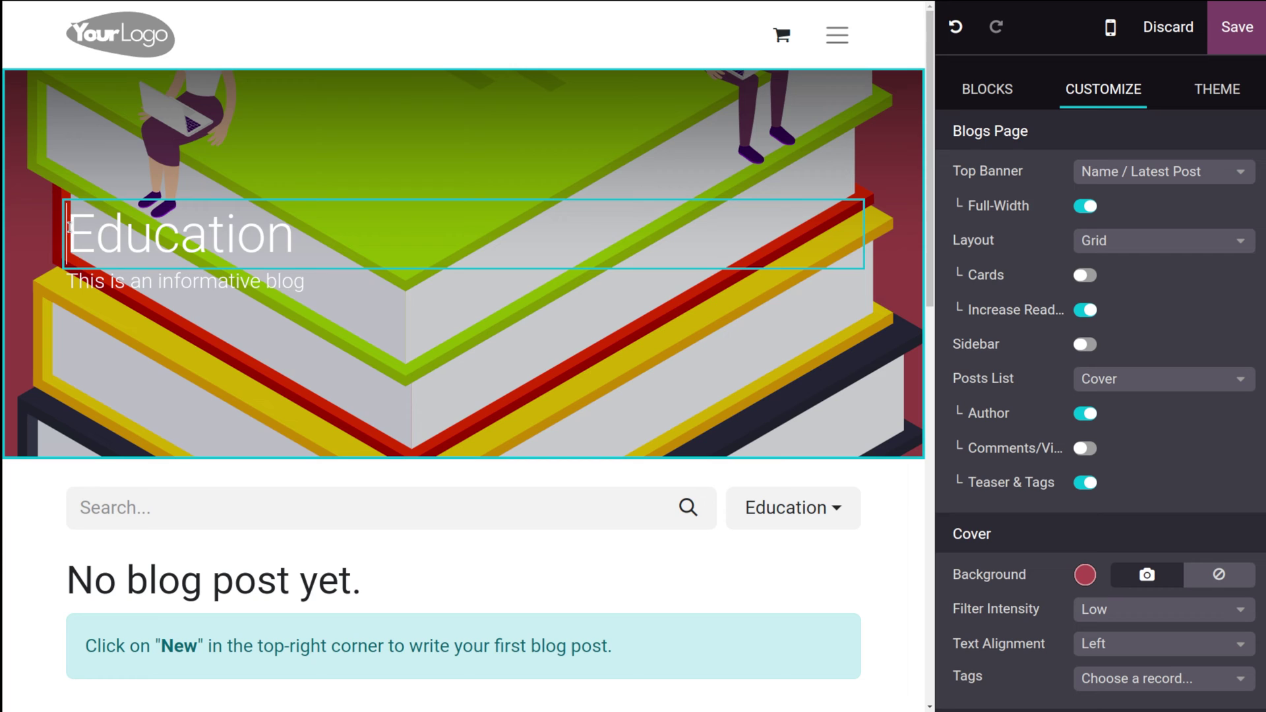
pyautogui.moveTo(66, 235); pyautogui.dragTo(323, 238)
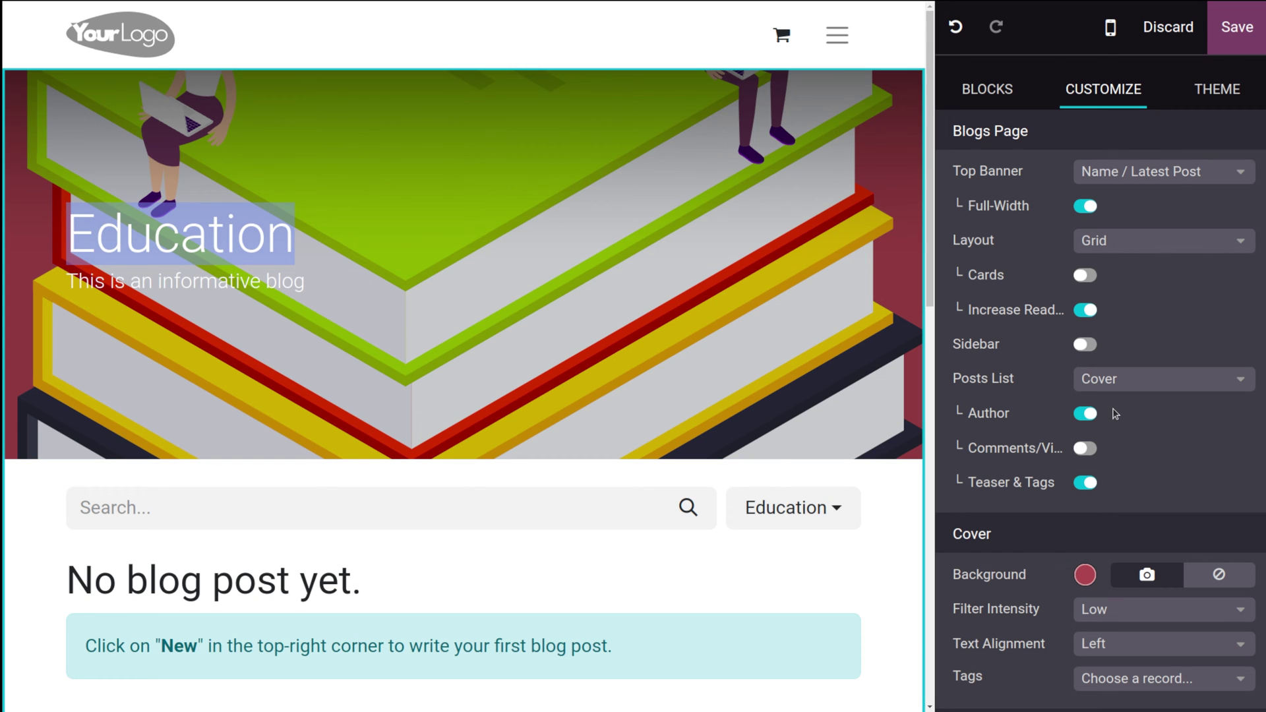
pyautogui.click(1127, 176)
pyautogui.click(1127, 177)
pyautogui.click(660, 284)
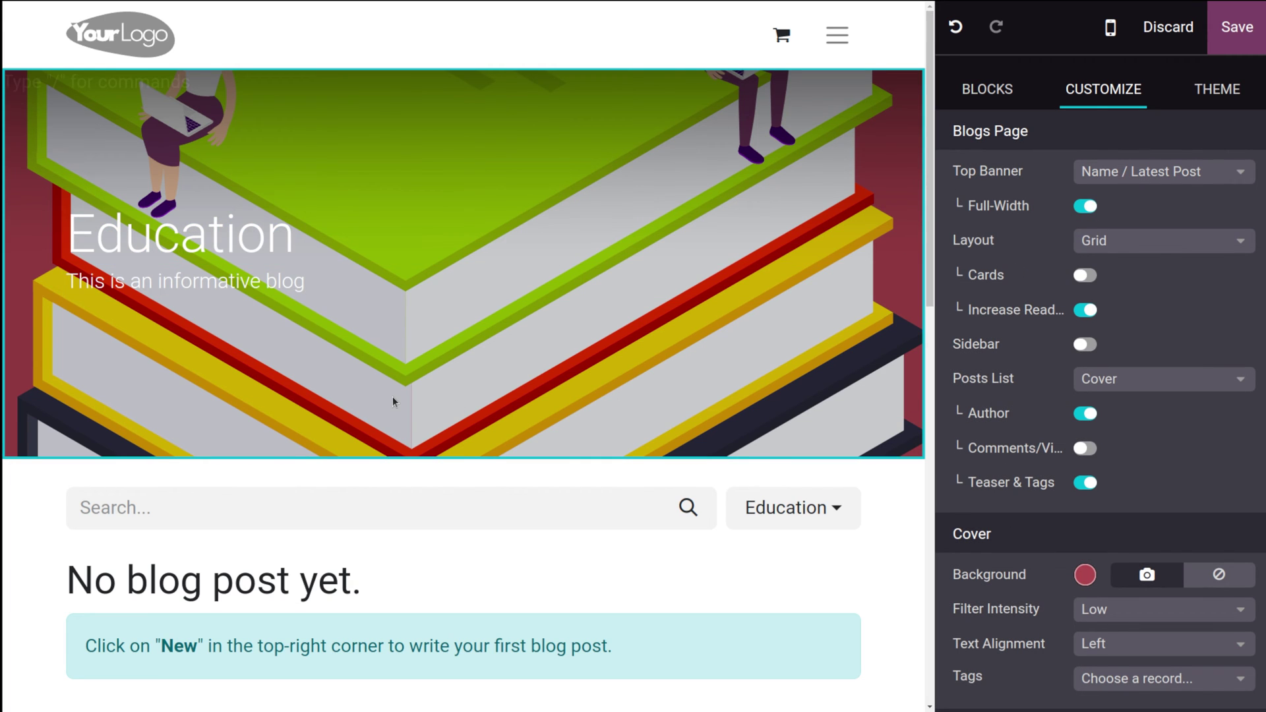
pyautogui.scroll(-5, 432, 549)
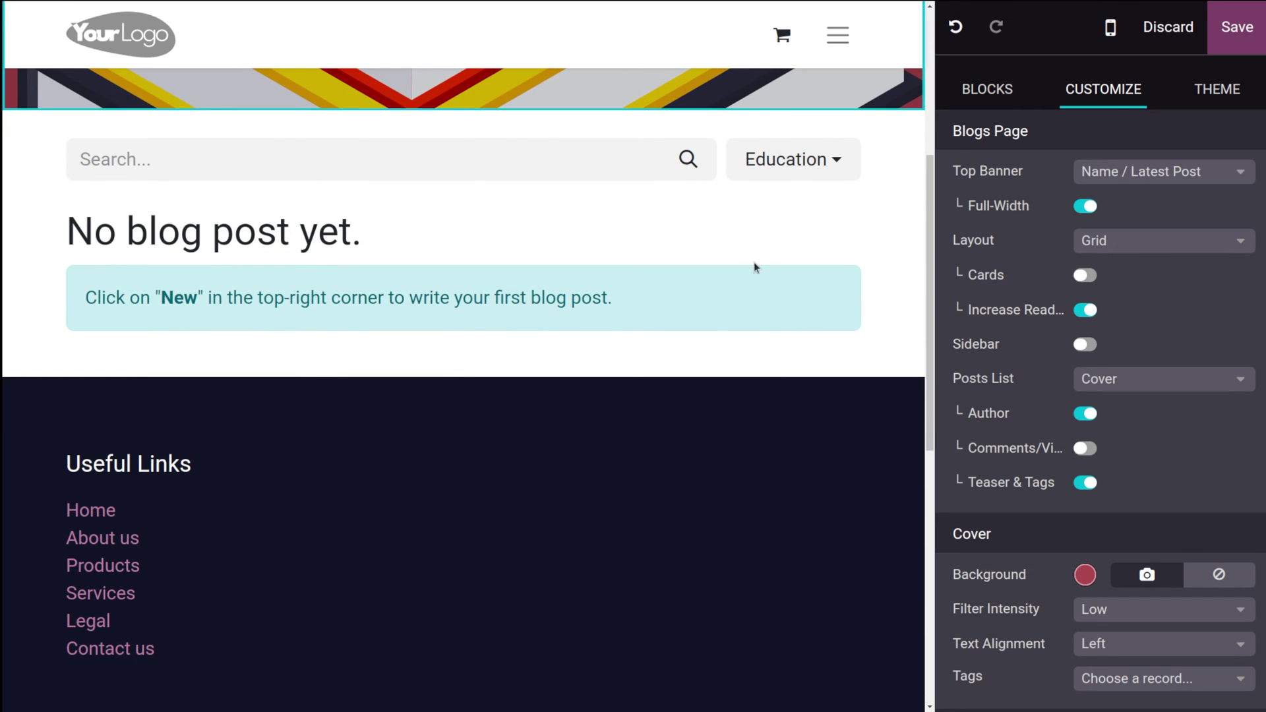
pyautogui.click(1240, 28)
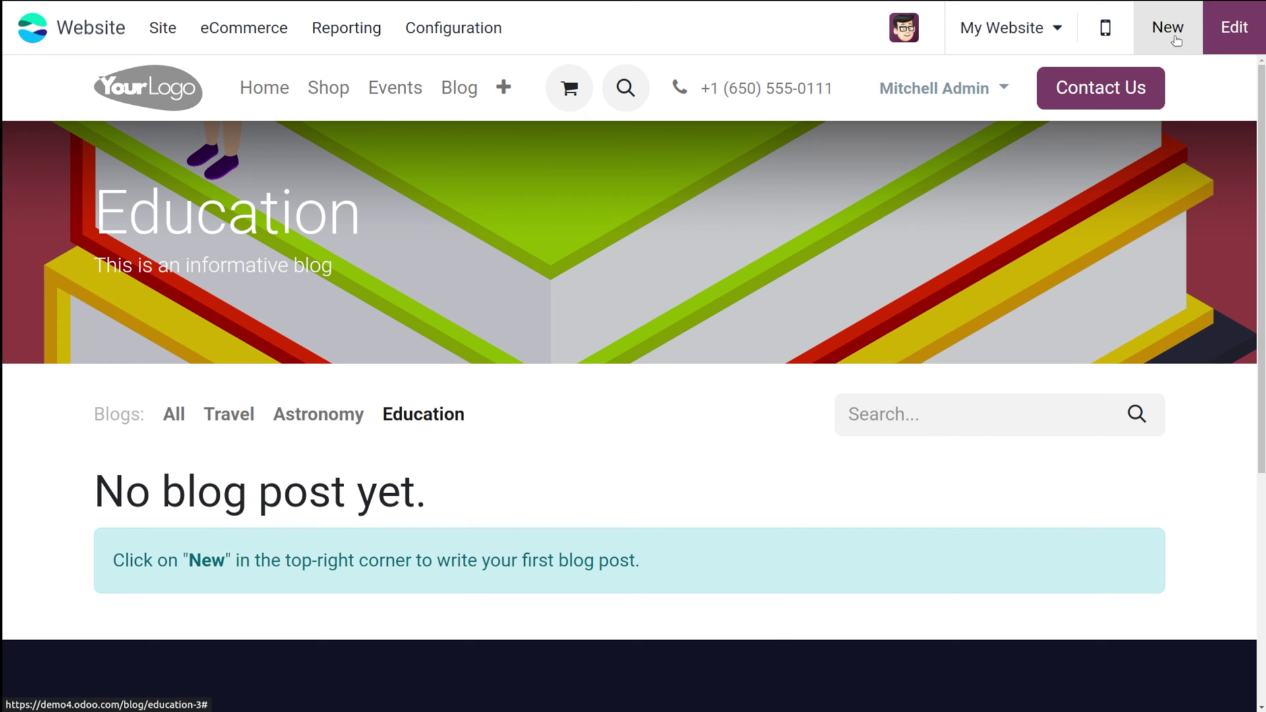
# Step: Create a new blog post 'Why Choose Odoo?' in the Education blog
pyautogui.click(1158, 40)
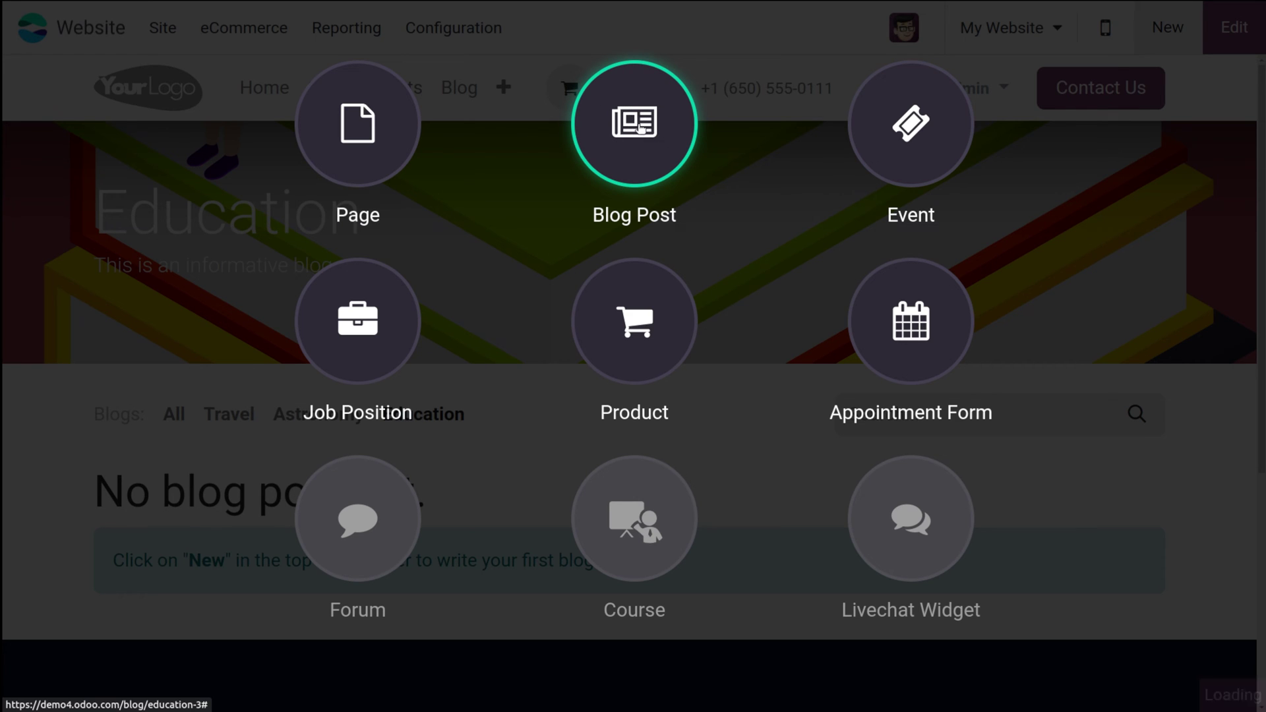
pyautogui.click(639, 128)
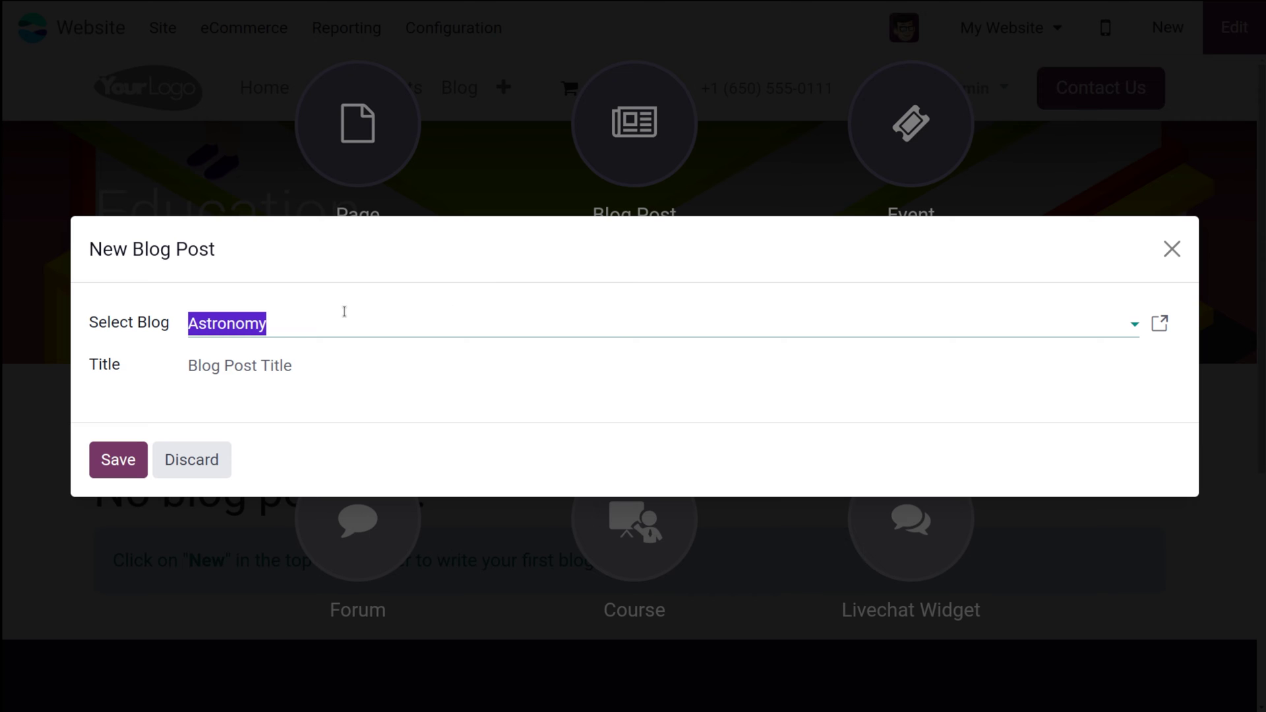
pyautogui.click(321, 326)
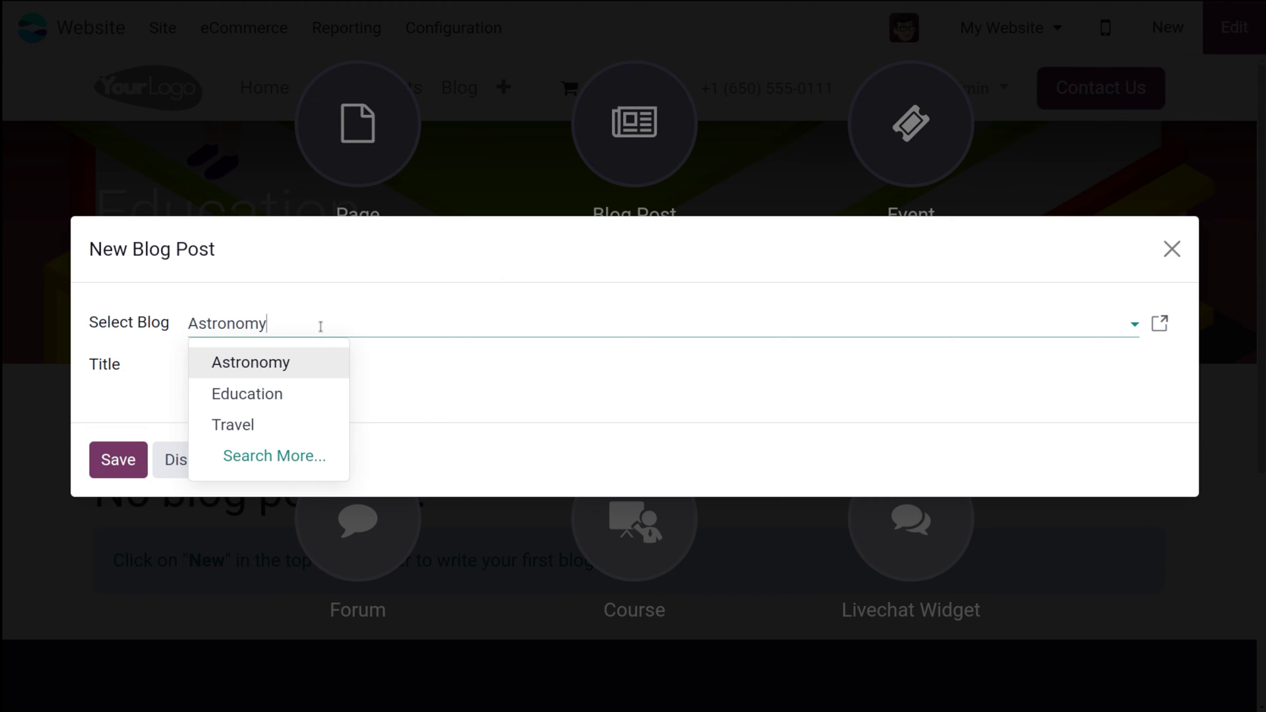
pyautogui.click(271, 399)
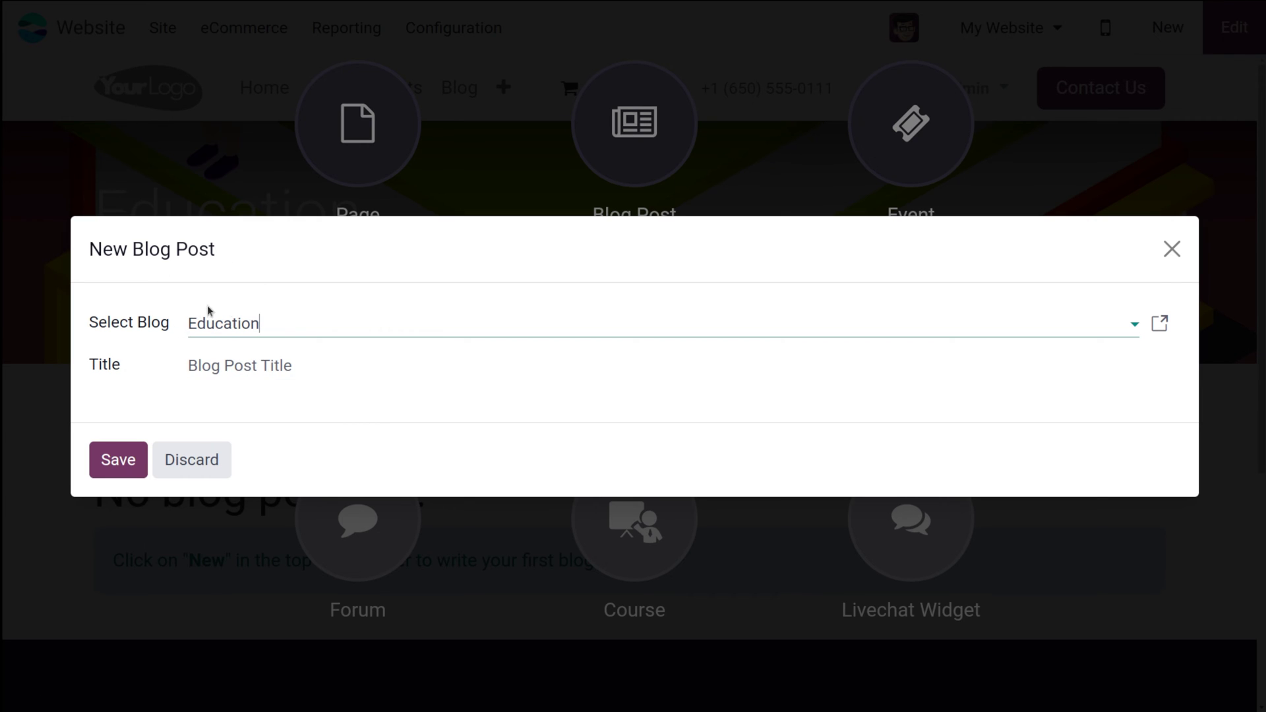
pyautogui.click(264, 358)
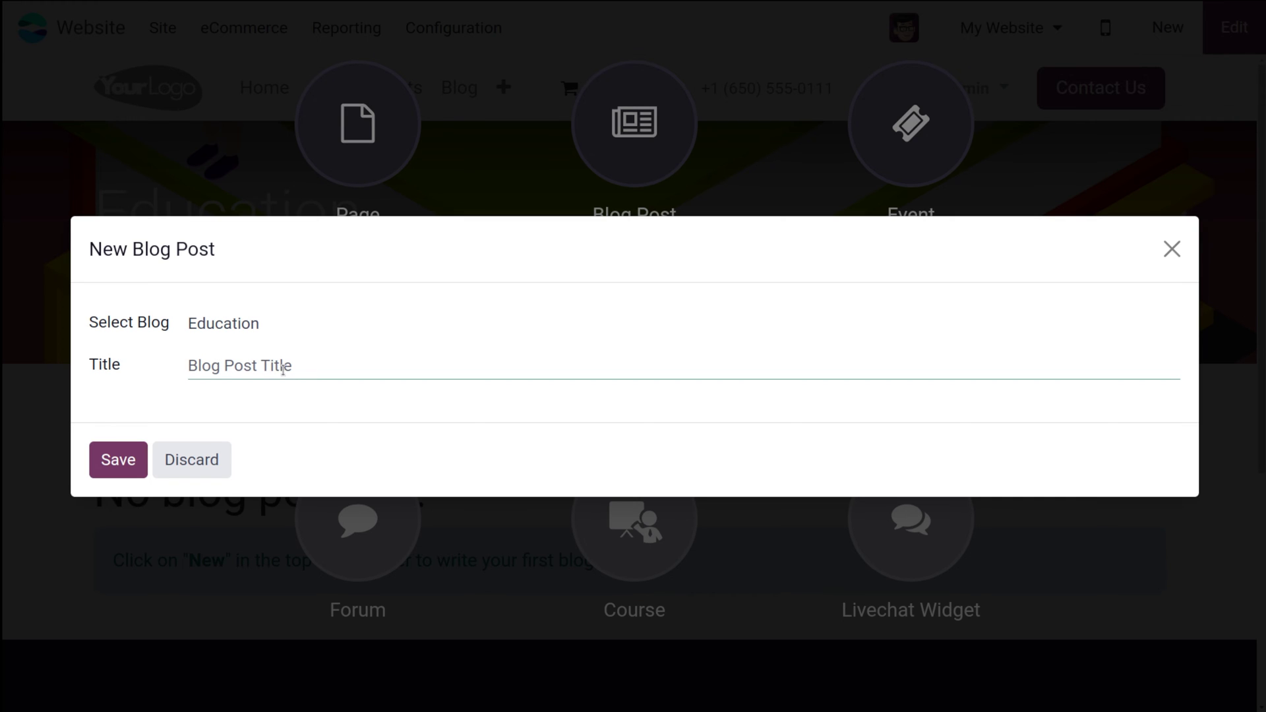
pyautogui.write('W')
pyautogui.write('ht')
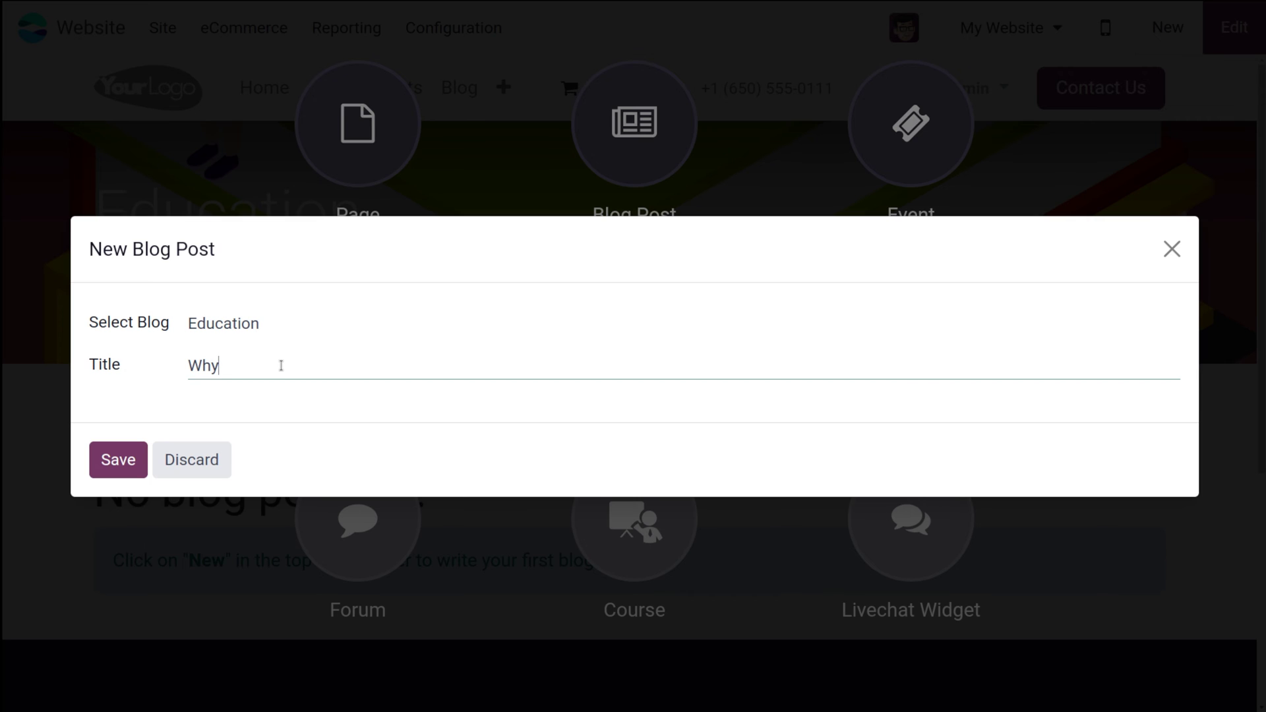
pyautogui.write(' Chood')
pyautogui.write('e Odoo?')
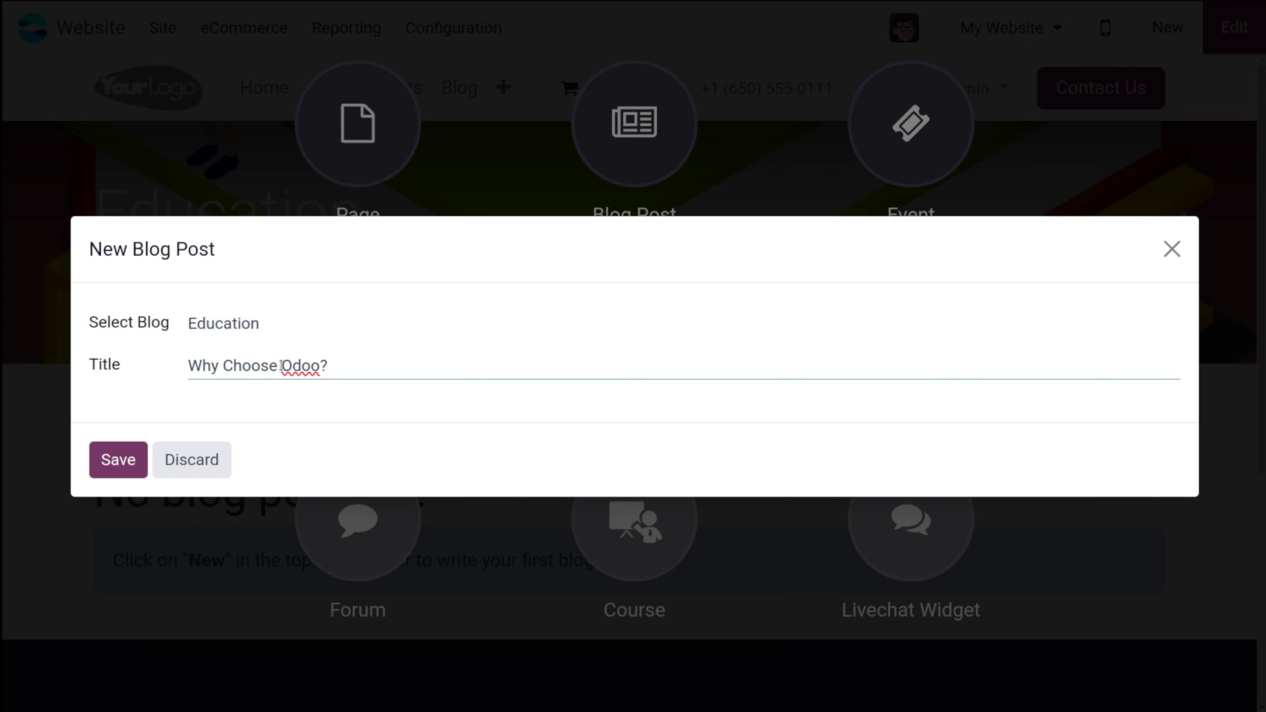
pyautogui.click(116, 459)
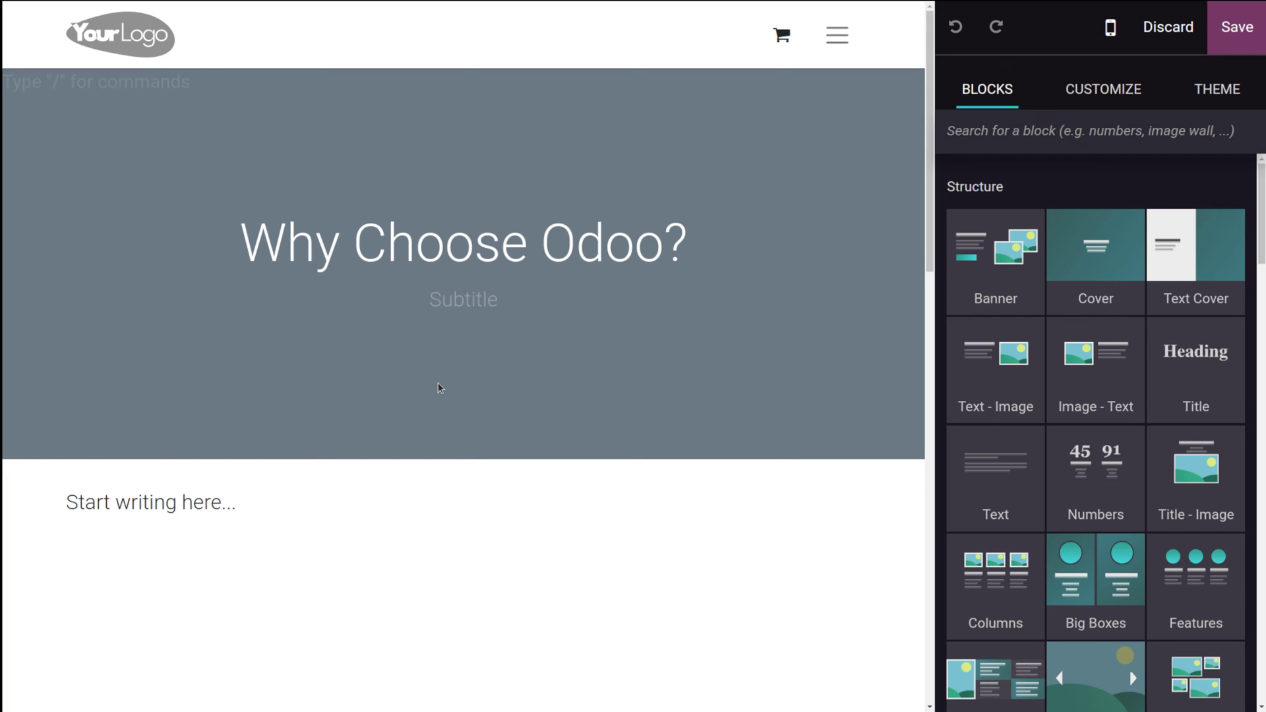
# Step: Set the post cover to the handshake illustration found by searching 'institution'
pyautogui.click(811, 226)
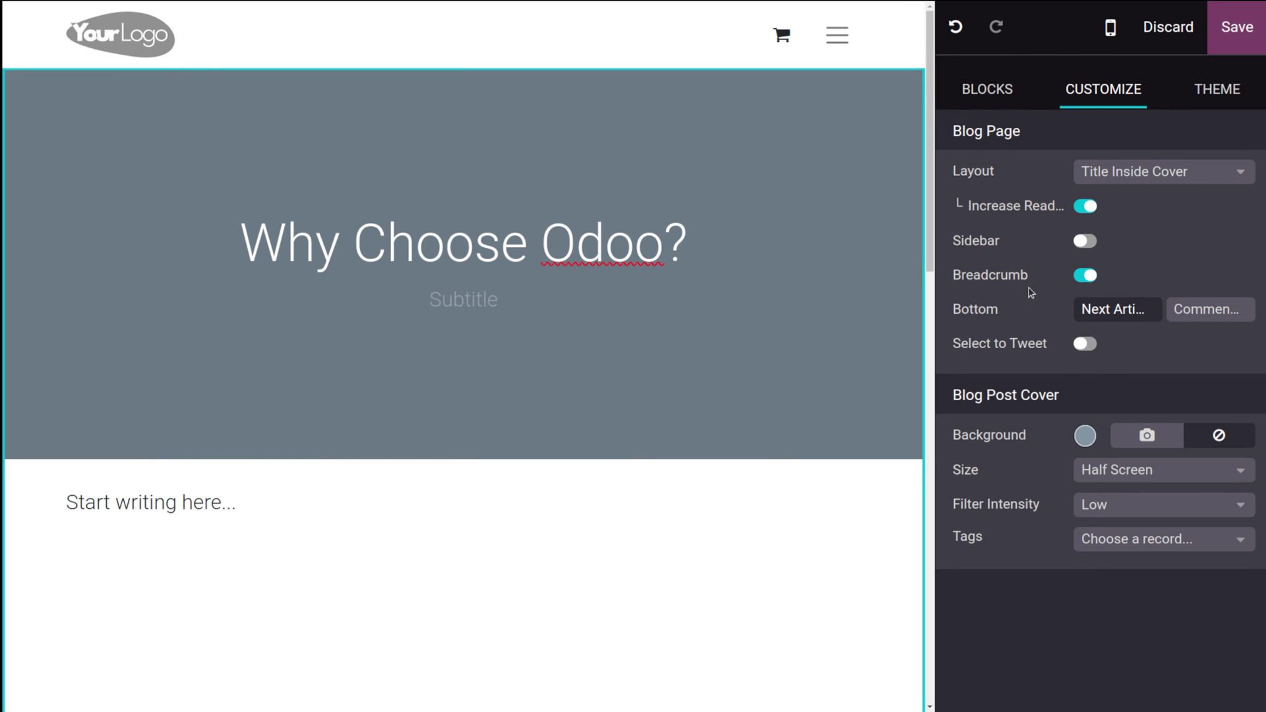
pyautogui.click(1162, 429)
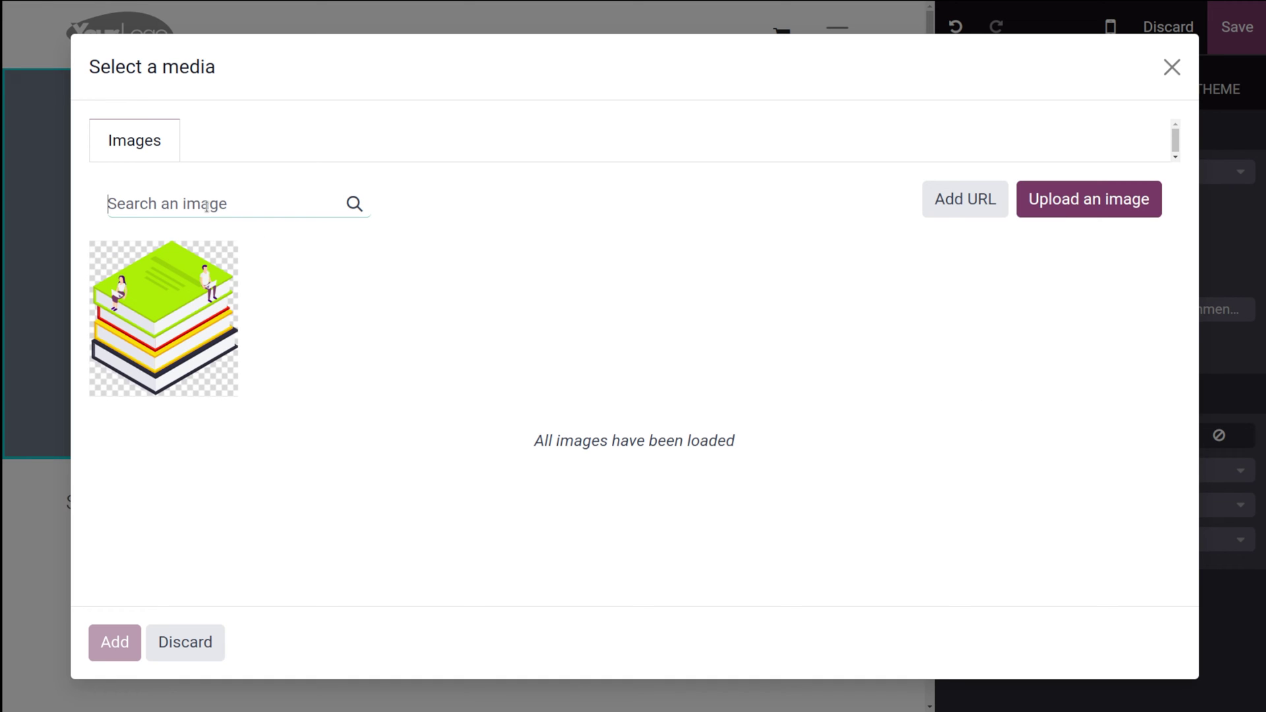
pyautogui.write('learning')
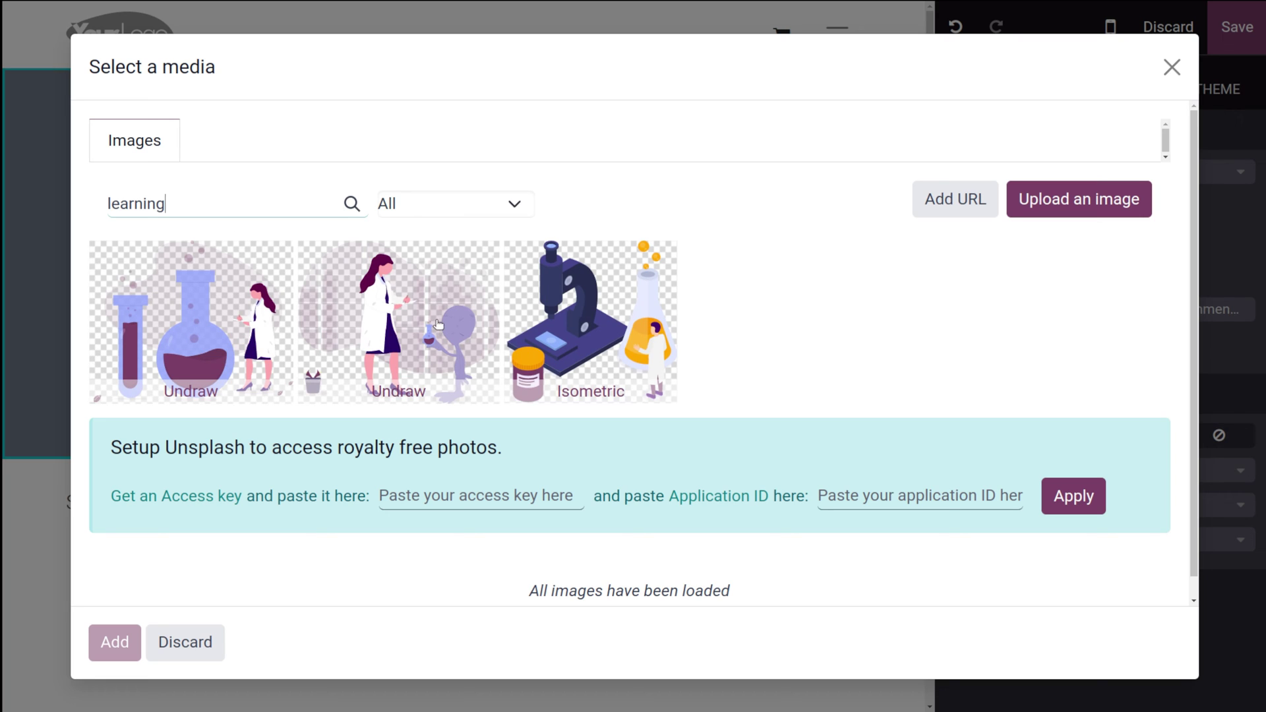
pyautogui.press('BackSpace')
pyautogui.press('BackSpace')
pyautogui.press('BackSpace')
pyautogui.press('BackSpace')
pyautogui.press('BackSpace')
pyautogui.press('BackSpace')
pyautogui.press('BackSpace')
pyautogui.press('BackSpace')
pyautogui.write('institution')
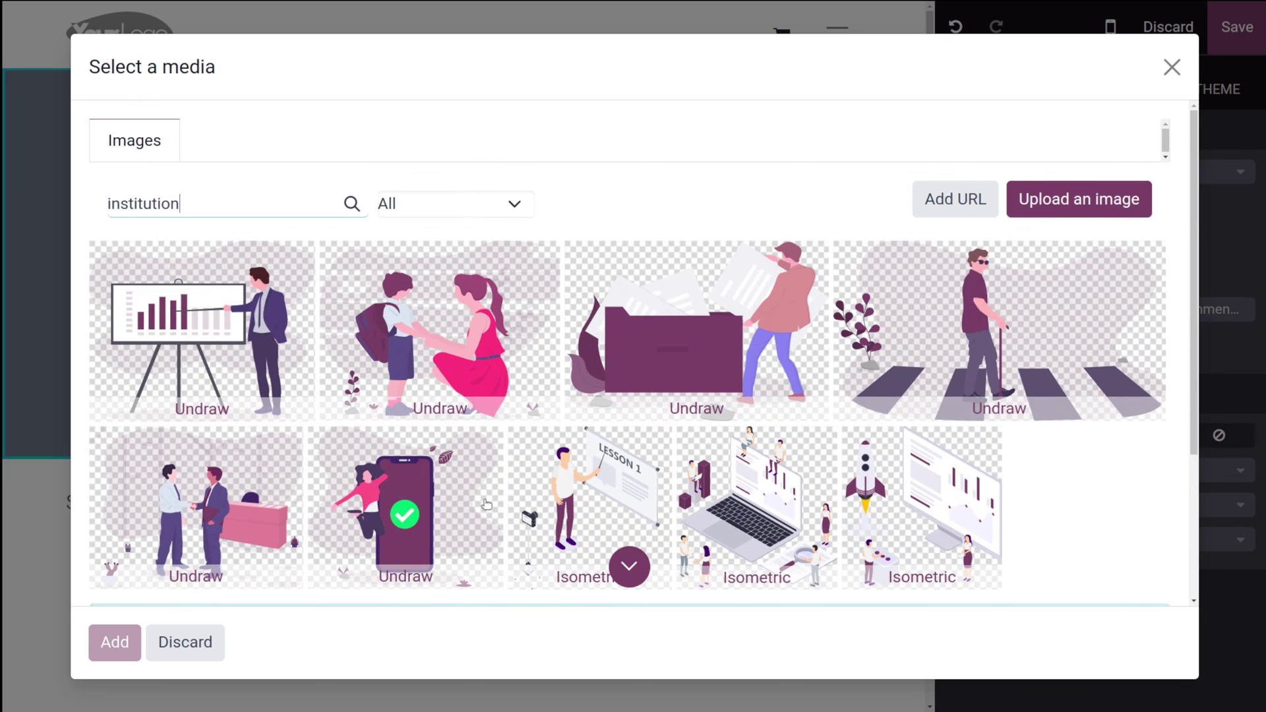
pyautogui.click(201, 498)
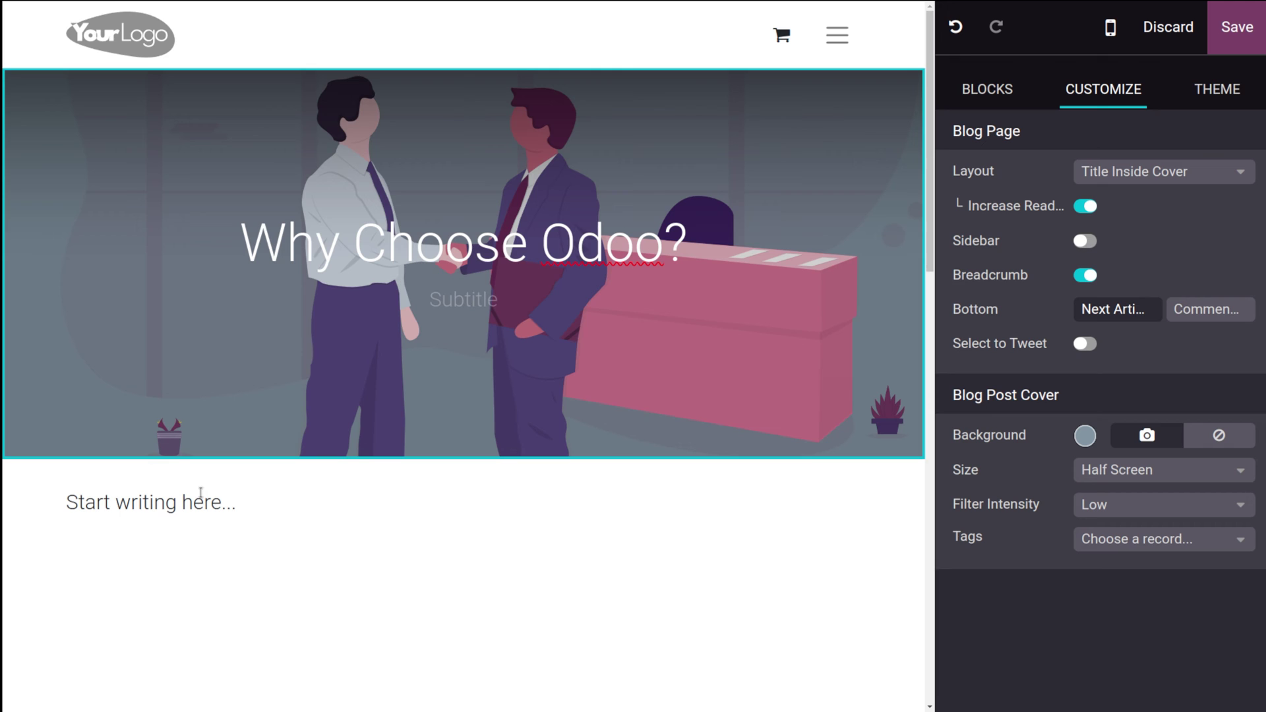
# Step: Enter the subtitle 'Odoo ERP' and delete the placeholder body text
pyautogui.click(467, 301)
pyautogui.write('a')
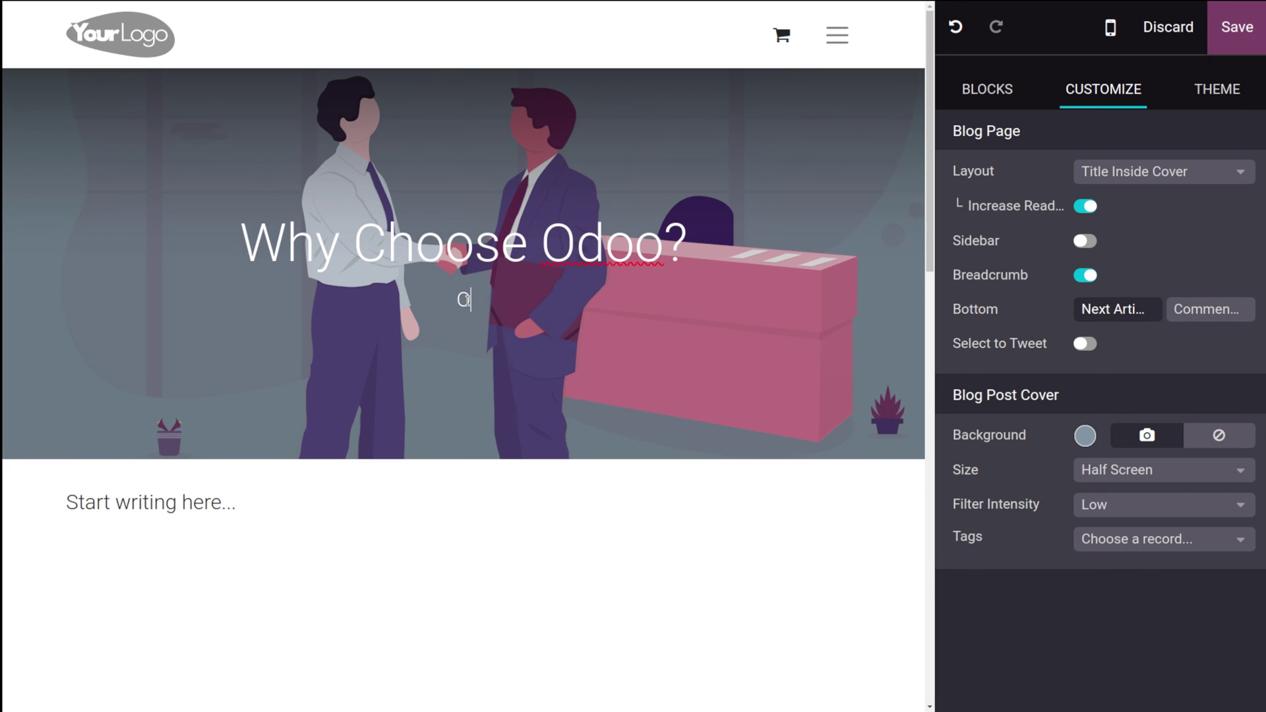
pyautogui.write('doo ERP')
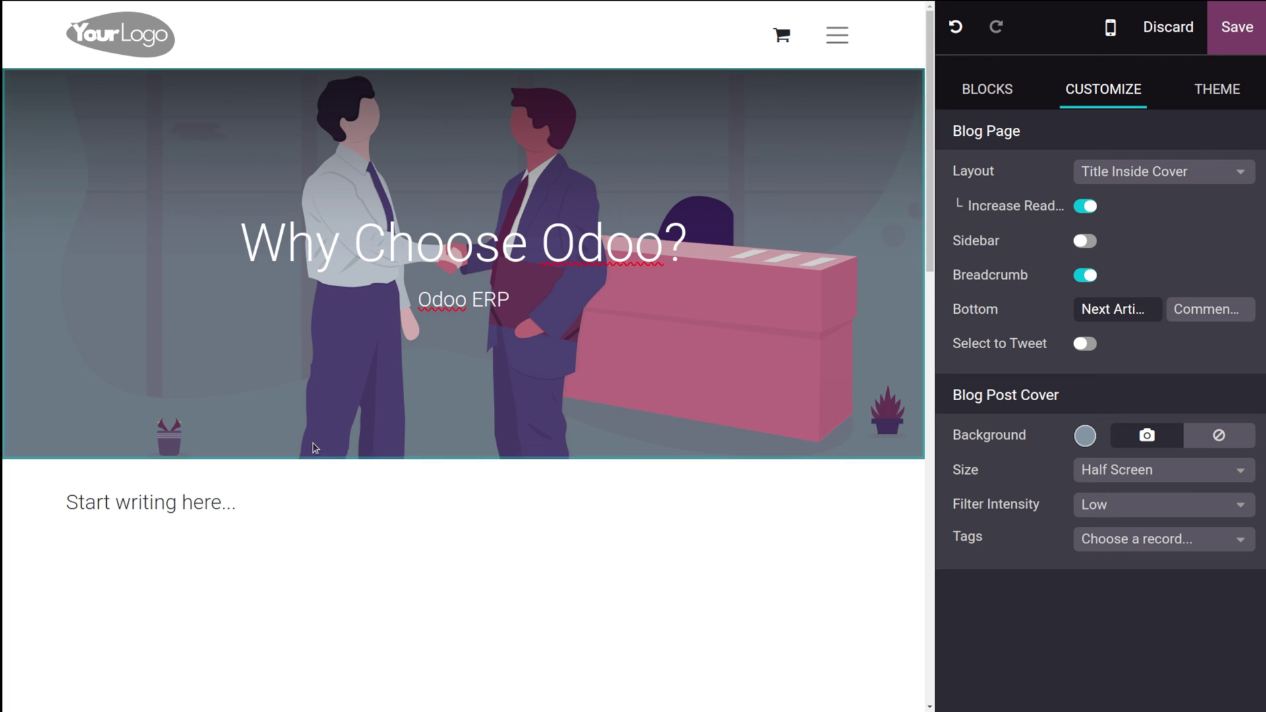
pyautogui.click(147, 504)
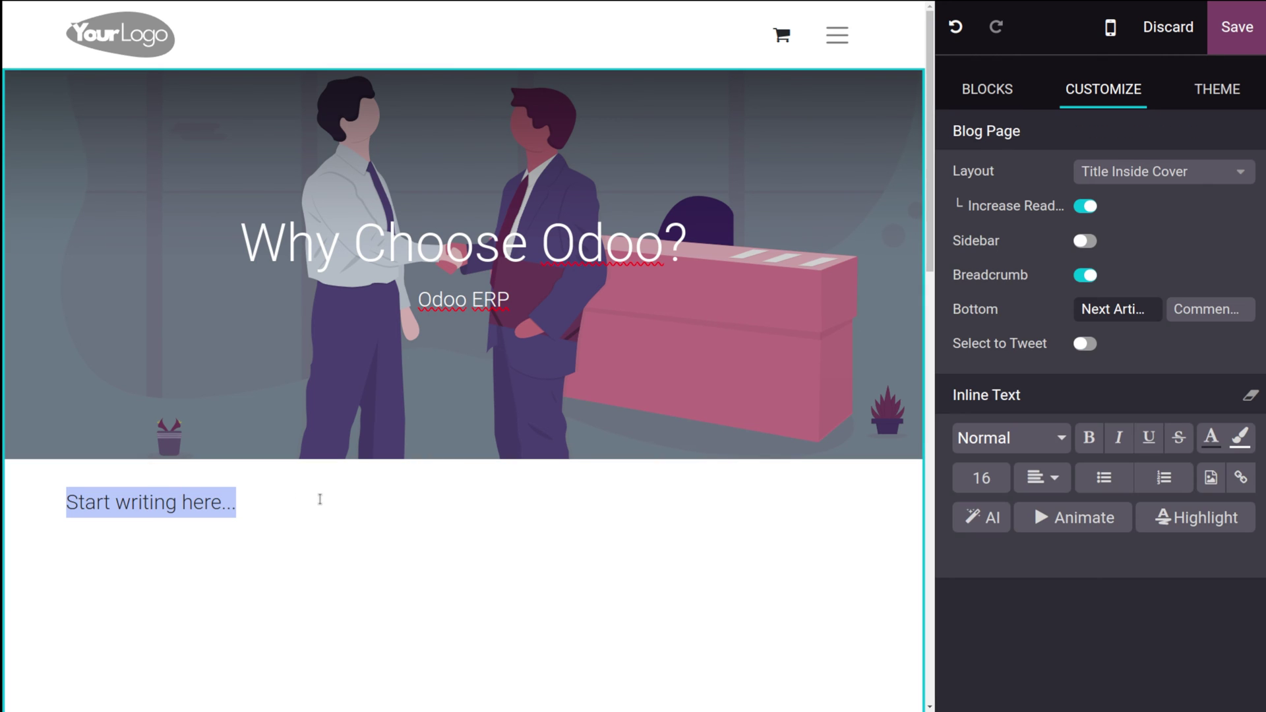
pyautogui.click(324, 502)
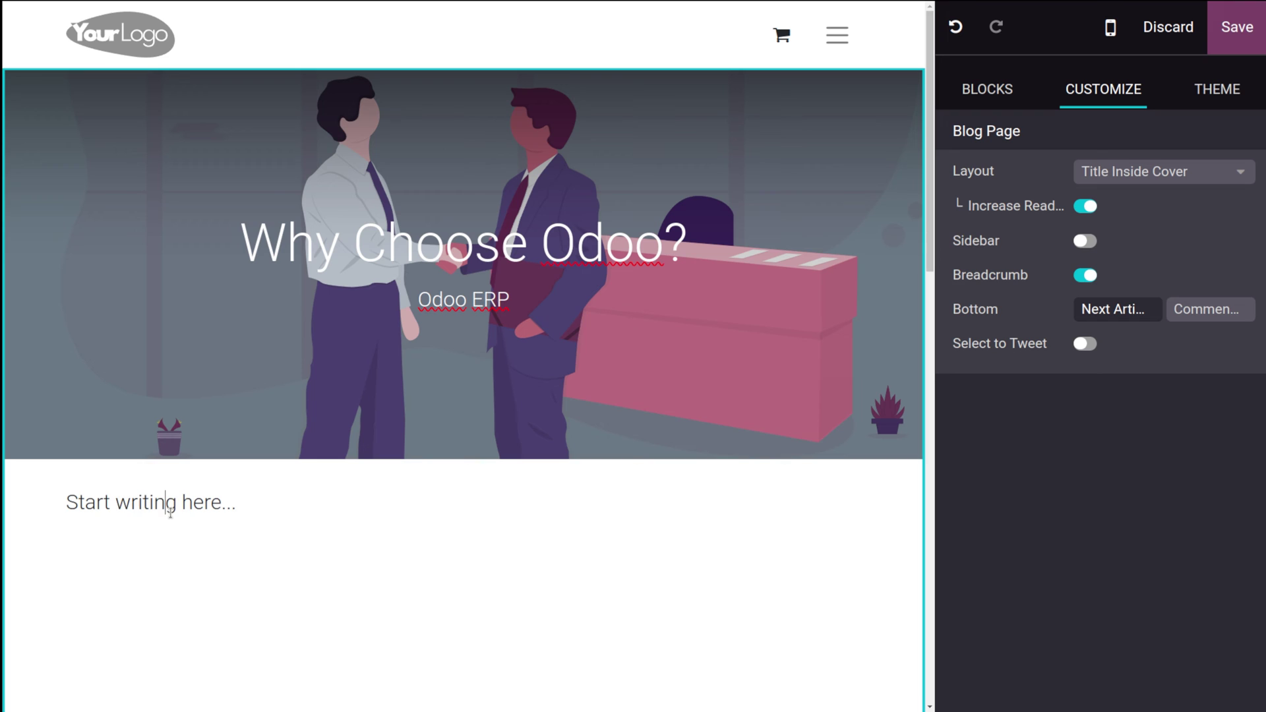
pyautogui.doubleClick(170, 513)
pyautogui.tripleClick(170, 513)
pyautogui.press('BackSpace')
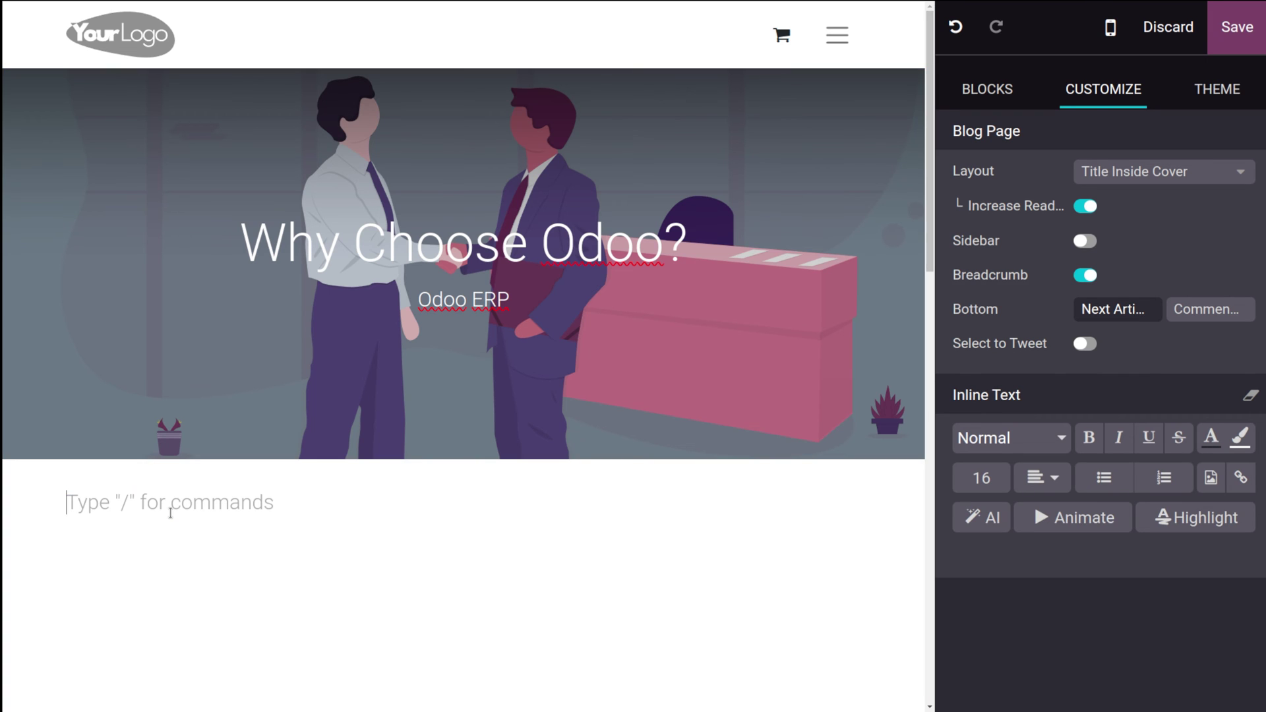
# Step: Type the opening line 'This blog is all about the ERP Odoo.'
pyautogui.write('TH')
pyautogui.press('BackSpace')
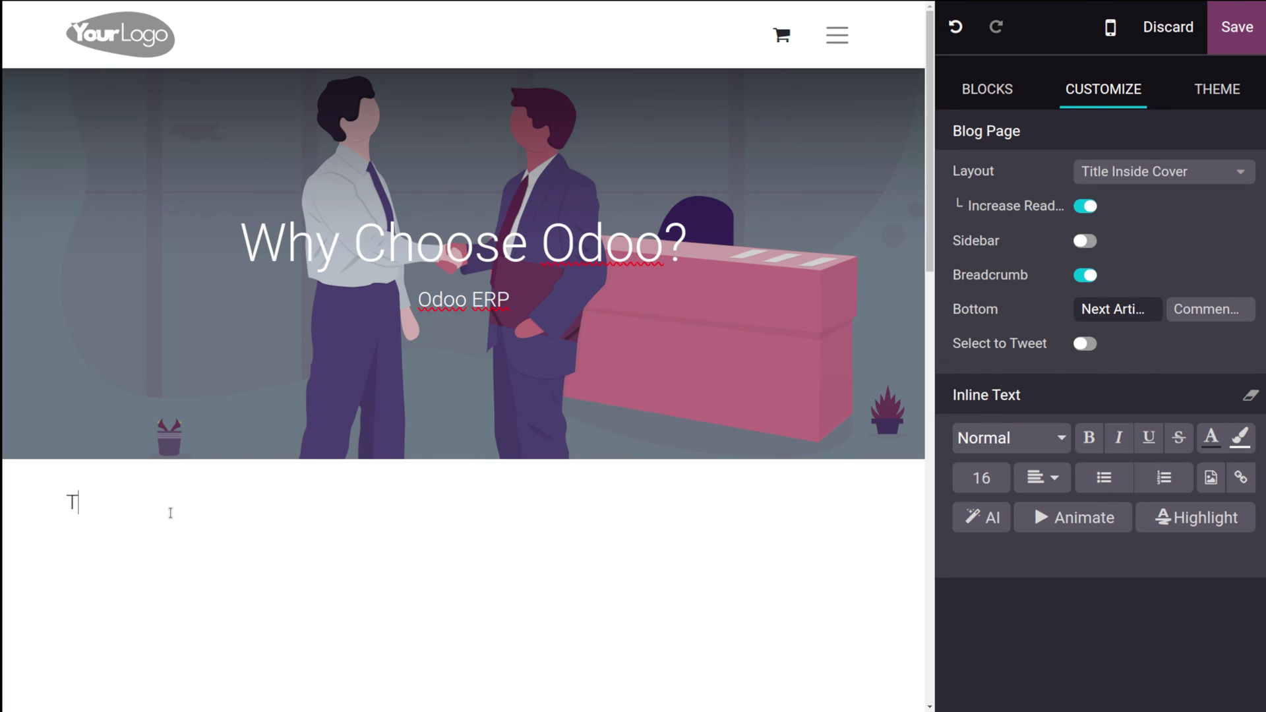
pyautogui.write('his blog is all ab')
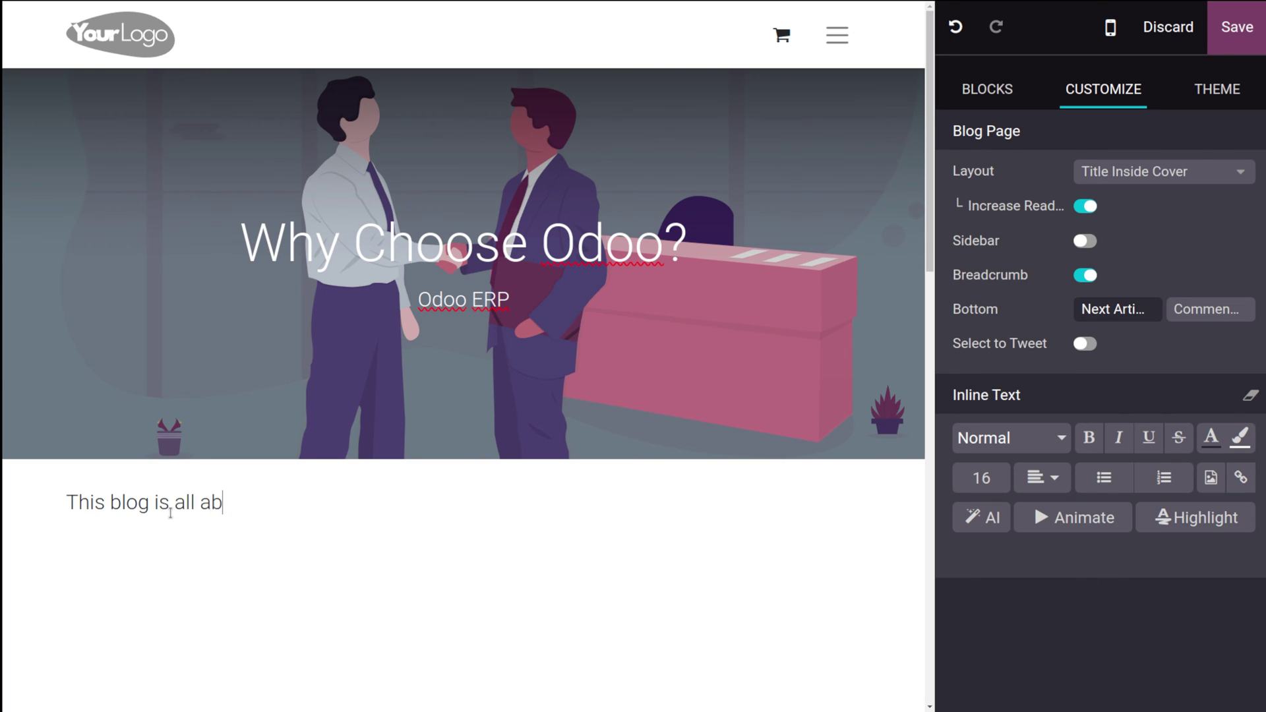
pyautogui.write('out the ERP Odoo')
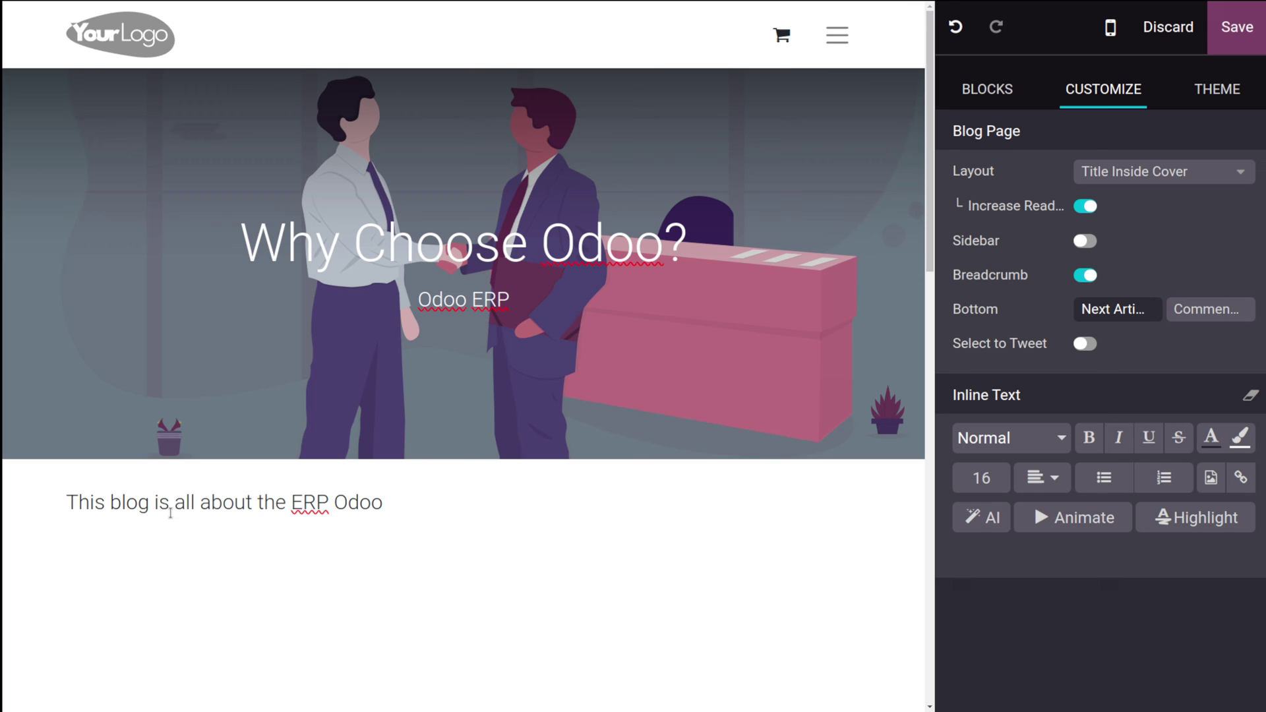
pyautogui.write('.,')
pyautogui.press('BackSpace')
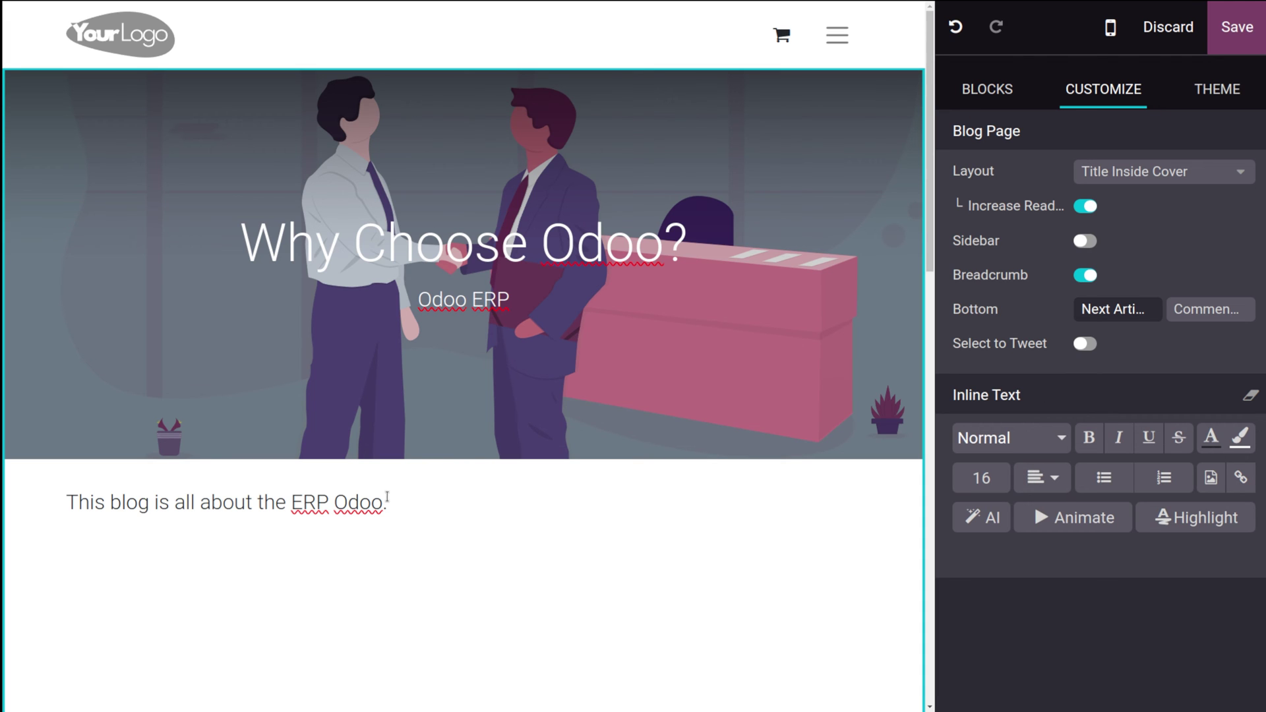
# Step: Select the opening sentence and apply bold, italic, underline and strikethrough
pyautogui.moveTo(389, 502); pyautogui.dragTo(61, 494)
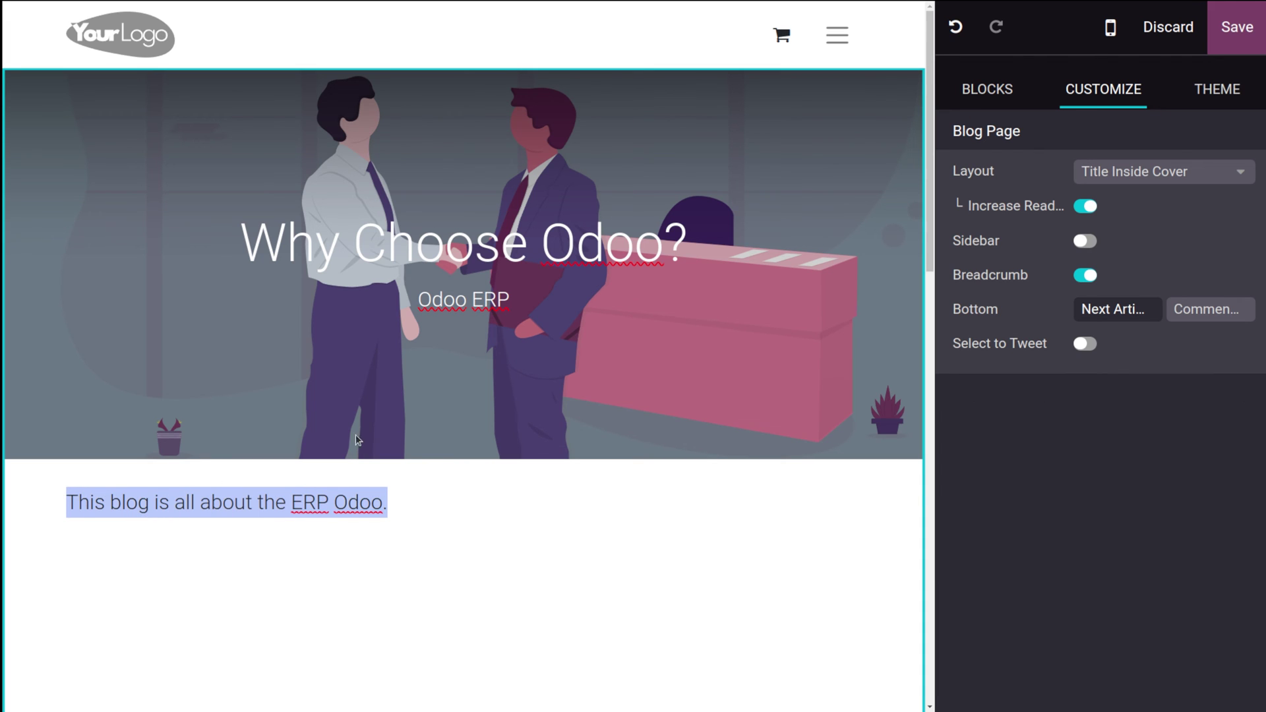
pyautogui.click(425, 495)
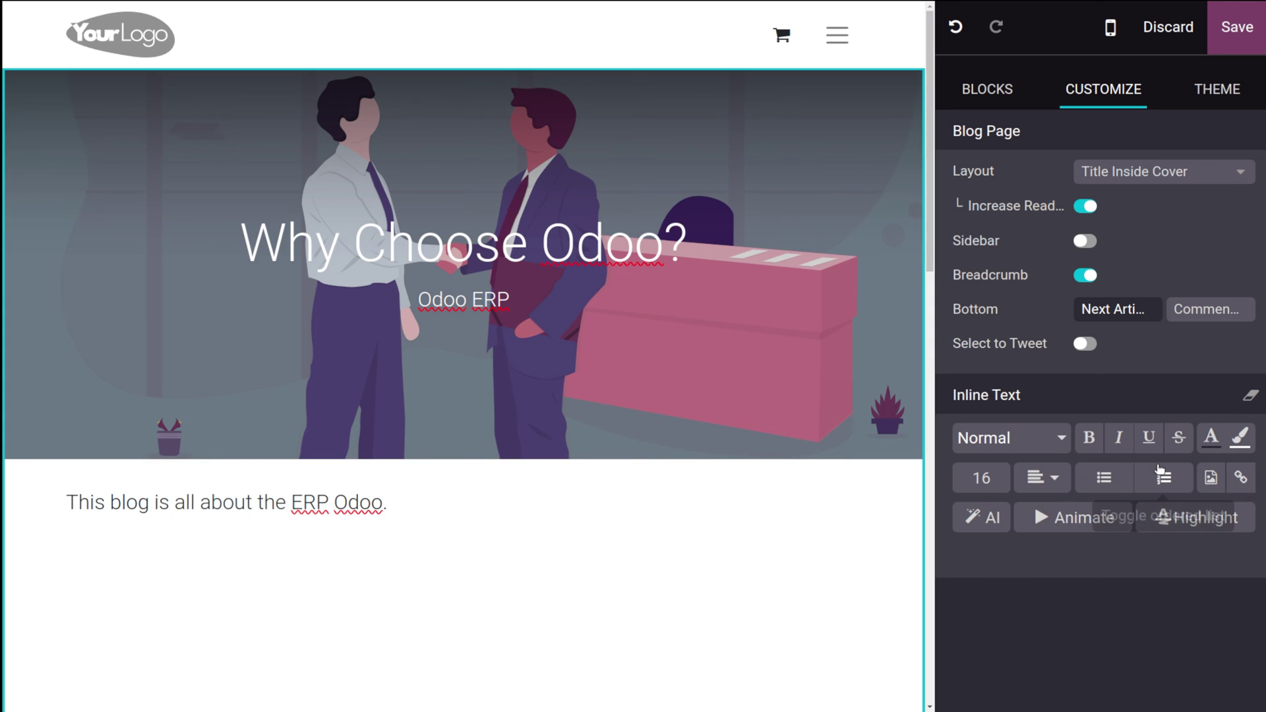
pyautogui.click(1090, 439)
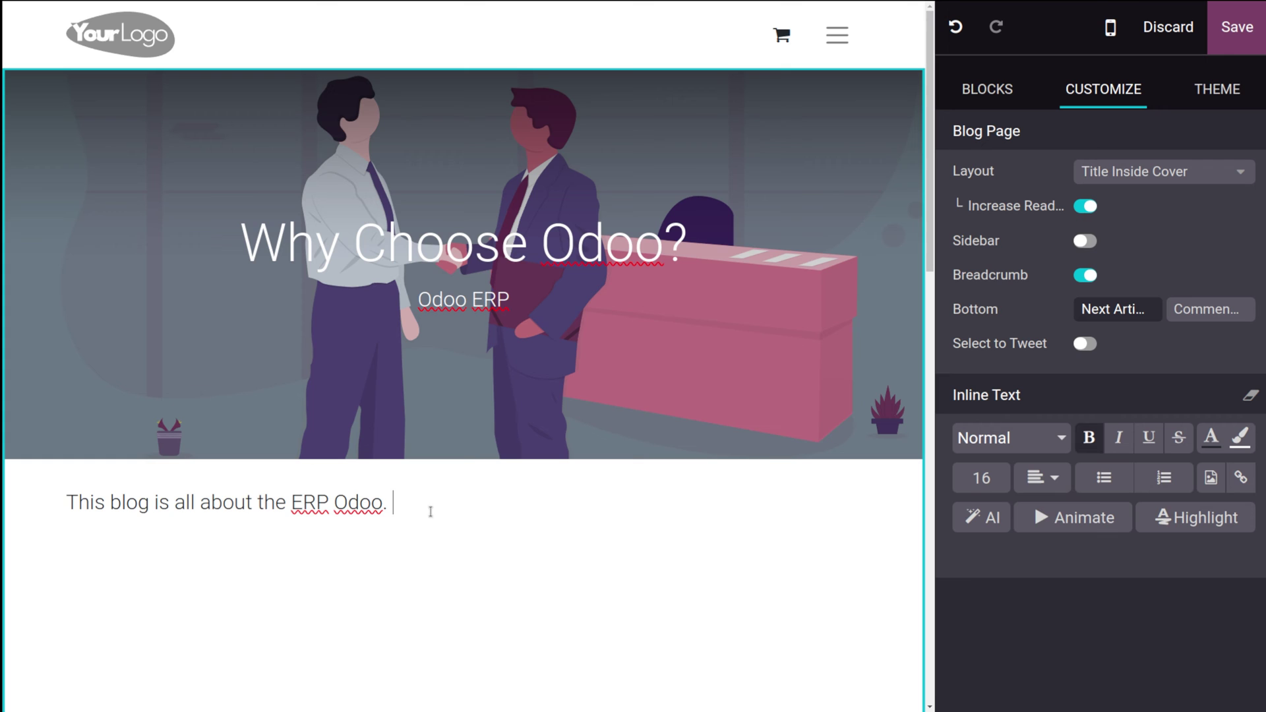
pyautogui.moveTo(418, 506); pyautogui.dragTo(66, 492)
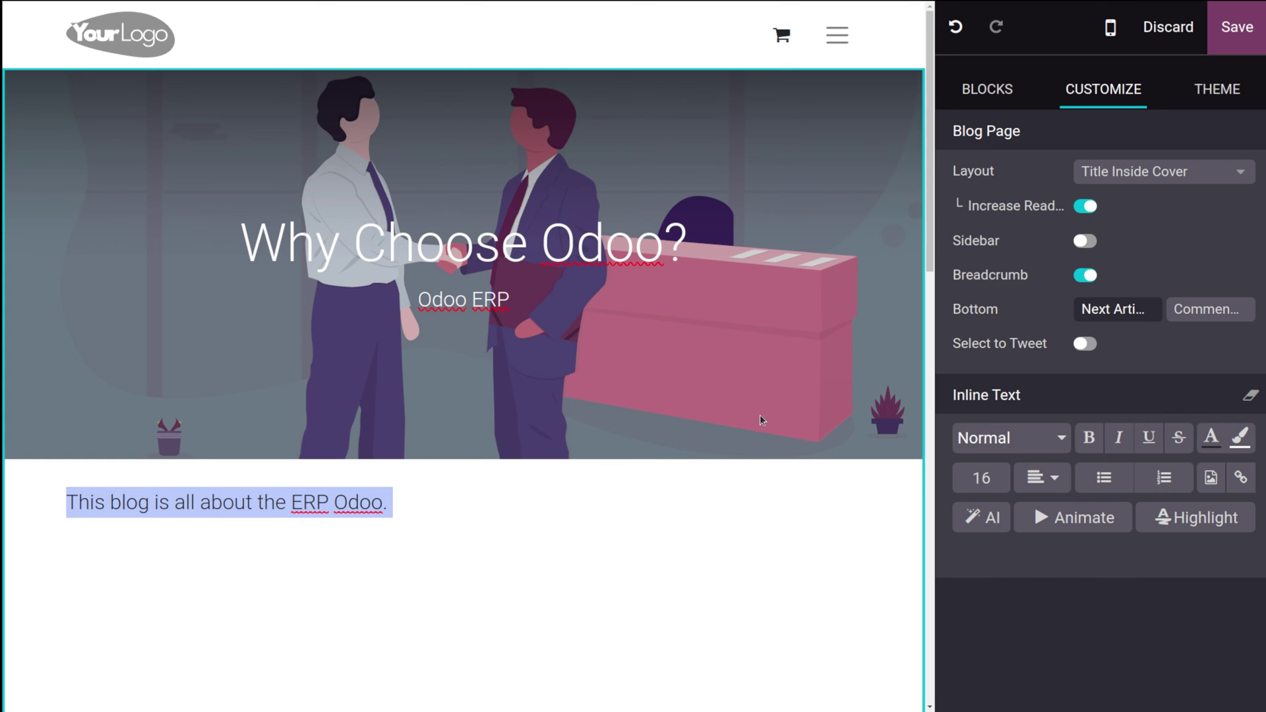
pyautogui.click(1091, 438)
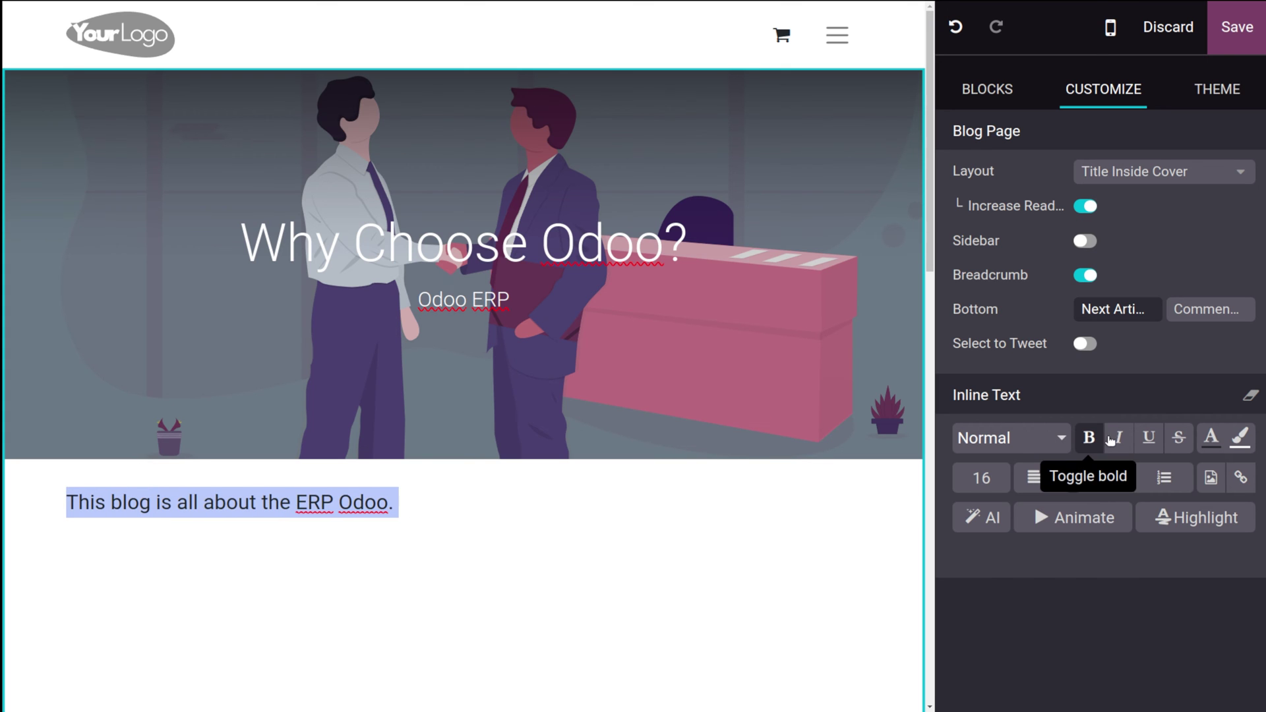
pyautogui.click(1119, 439)
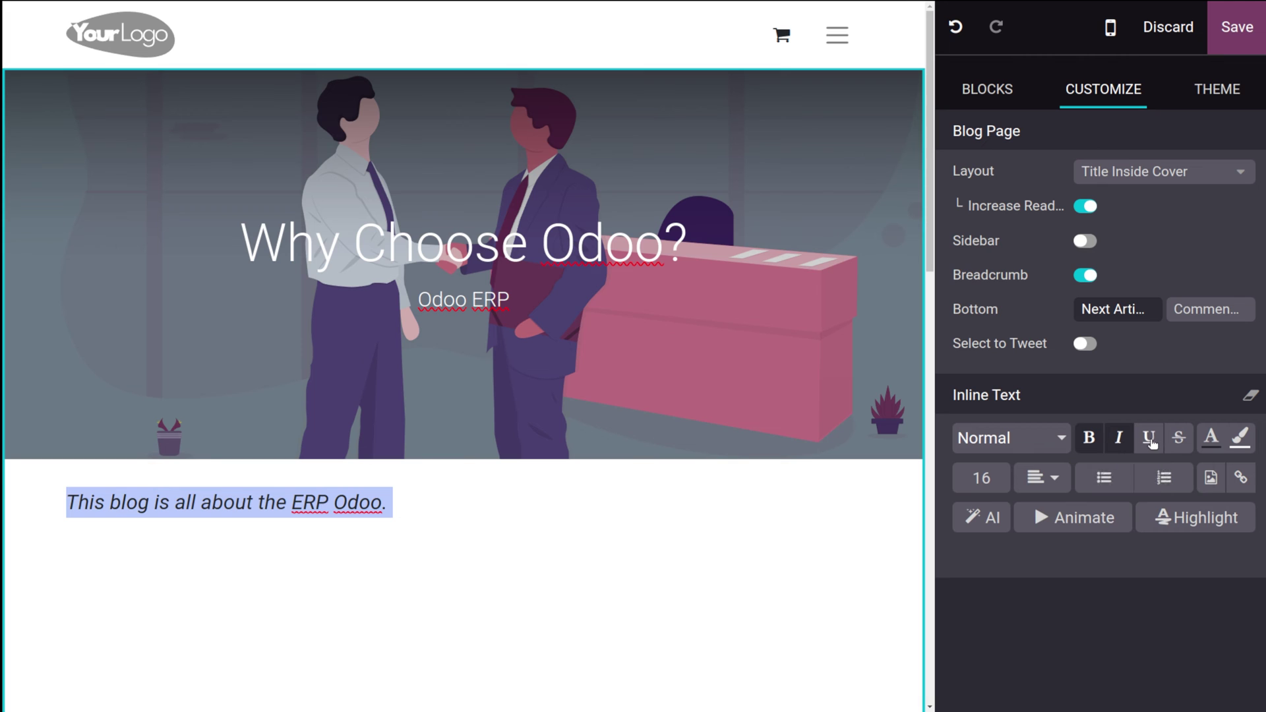
pyautogui.click(1149, 439)
pyautogui.click(1181, 441)
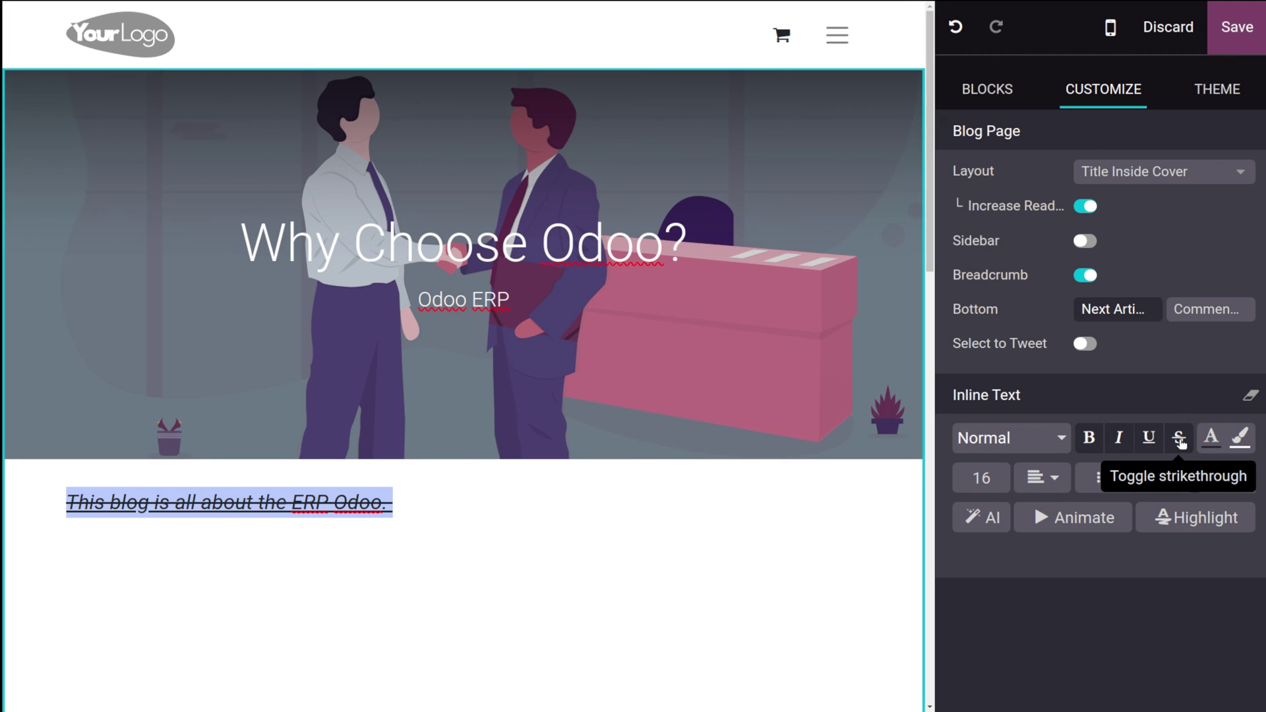
# Step: Glance at the colour options, then remove strikethrough, underline and italic, keeping bold
pyautogui.click(1212, 446)
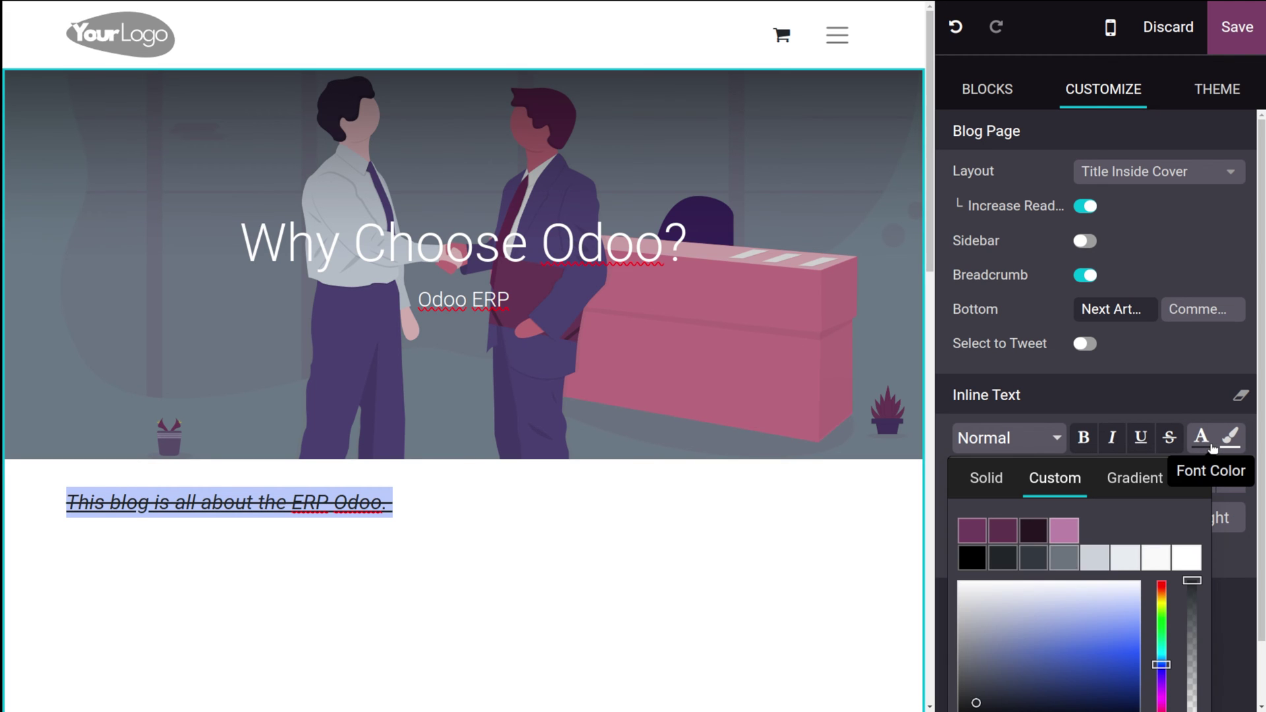
pyautogui.click(1212, 446)
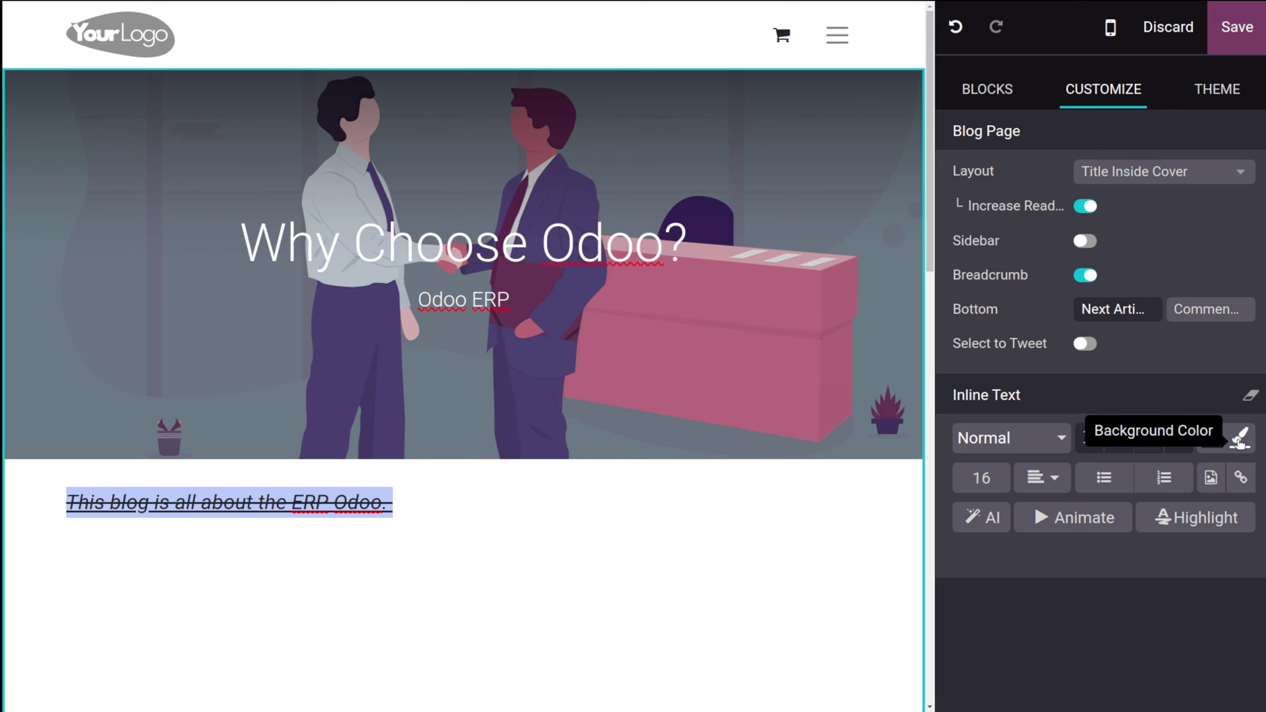
pyautogui.click(1240, 438)
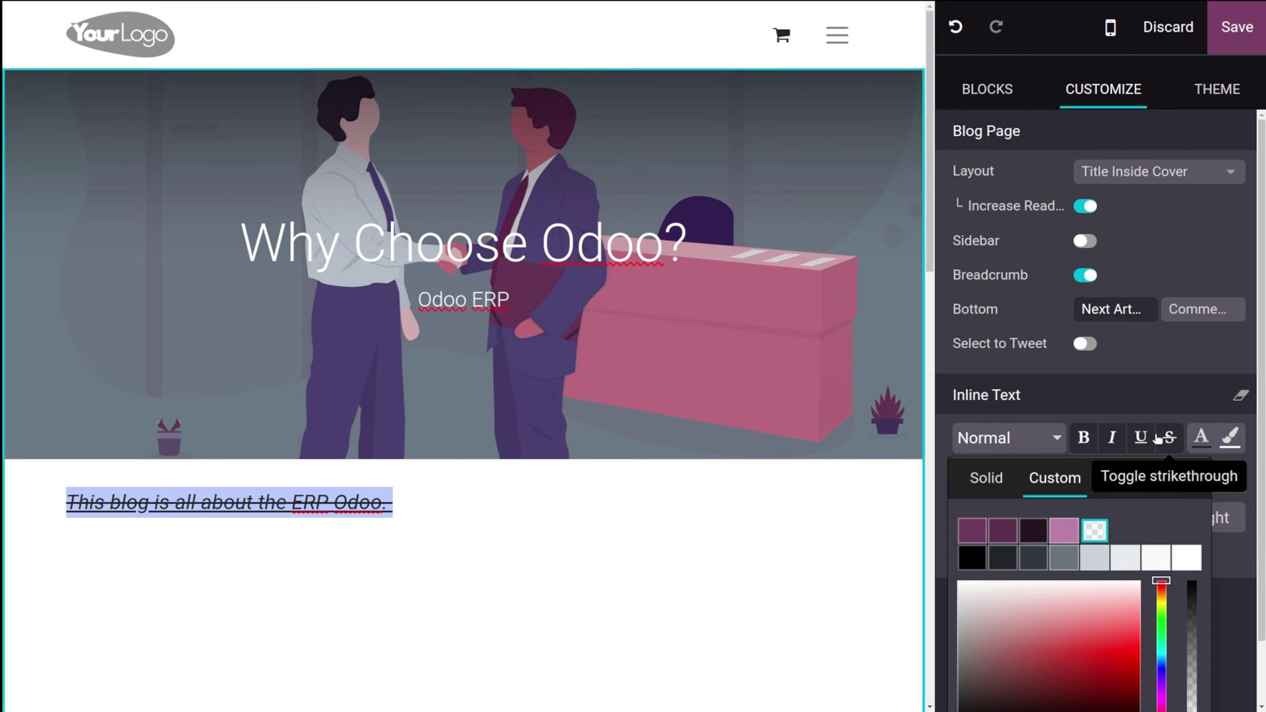
pyautogui.click(1170, 437)
pyautogui.click(1148, 437)
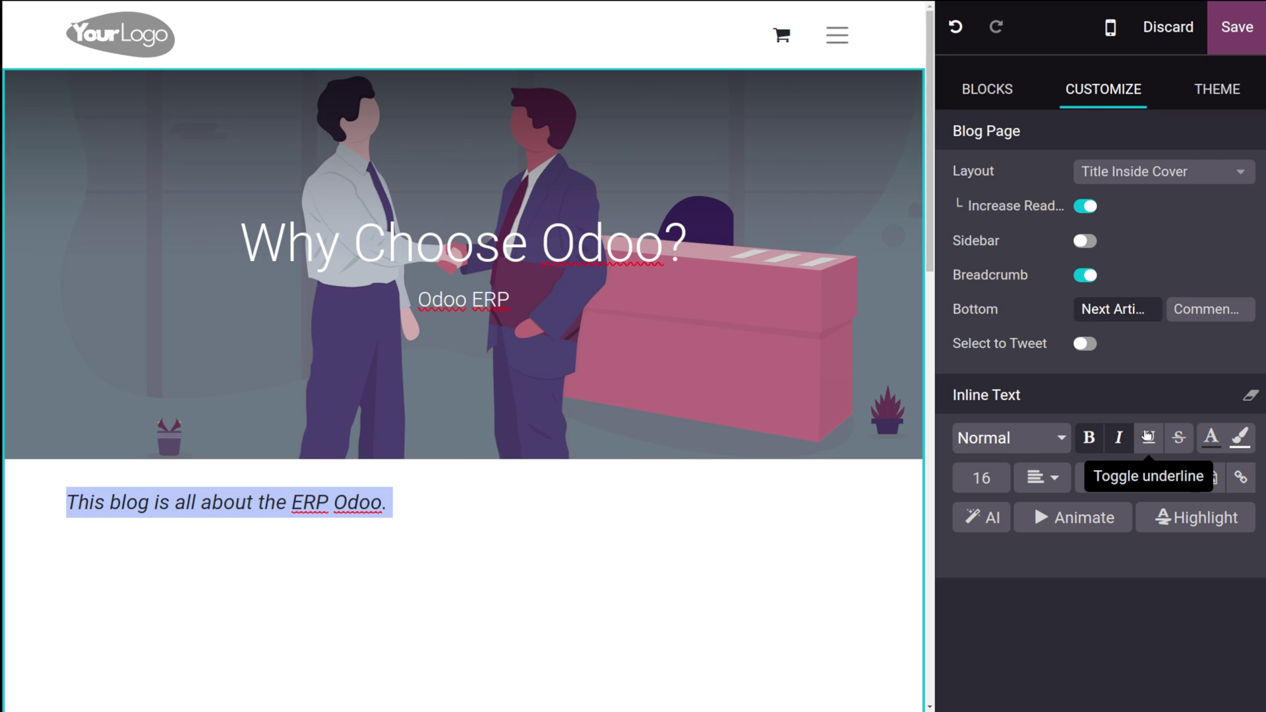
pyautogui.click(1129, 436)
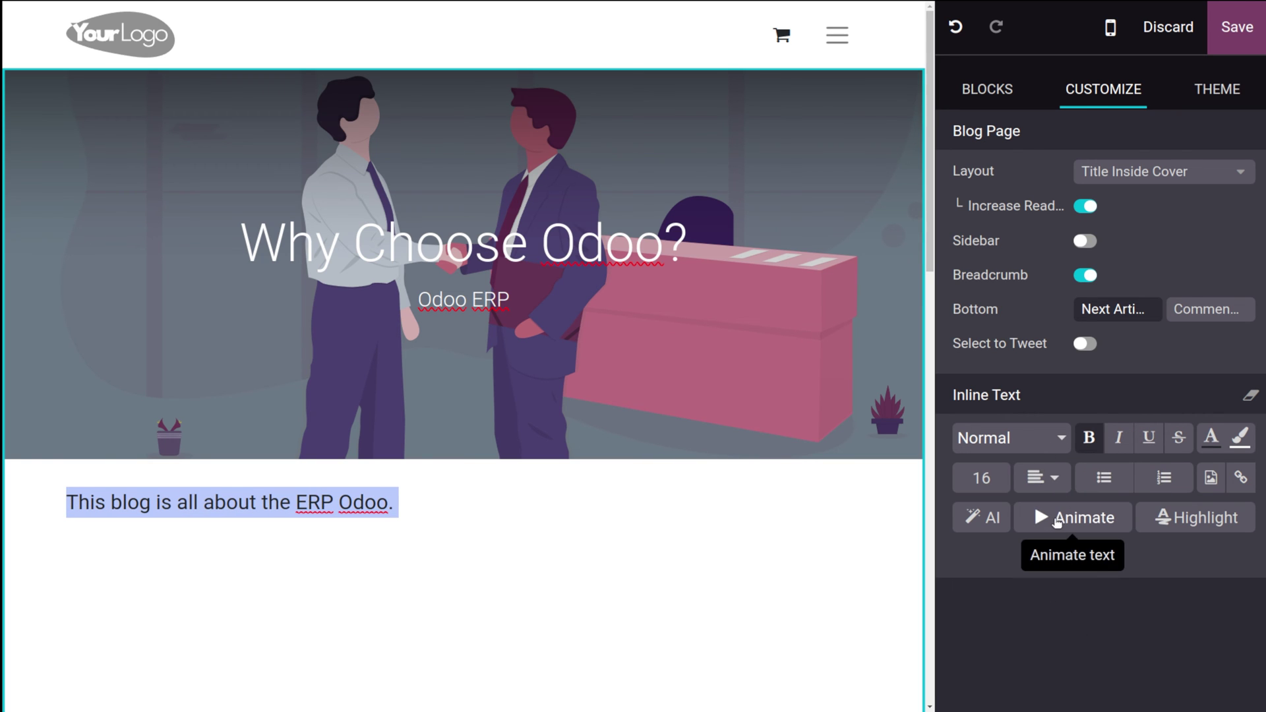
# Step: Generate shorter, longer and corrected AI rewrites of the opening sentence, then insert the 'Delve into the comprehensive features…' version
pyautogui.click(989, 518)
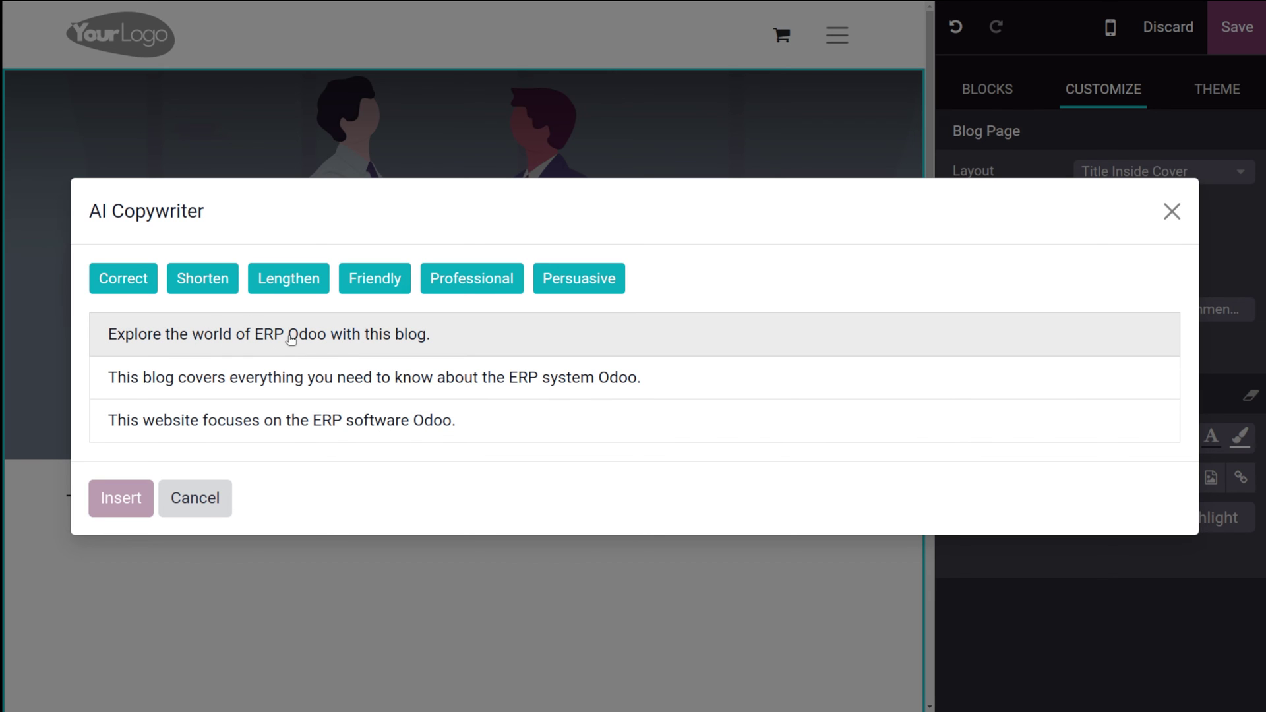
pyautogui.click(206, 285)
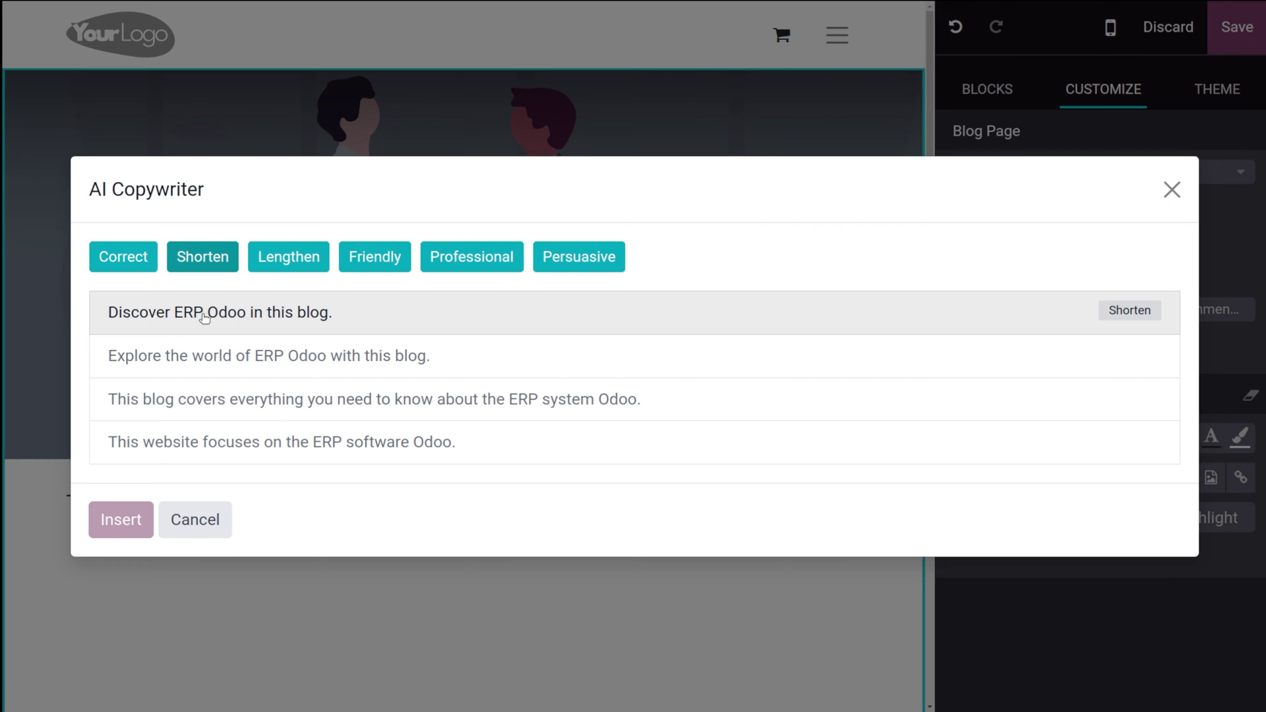
pyautogui.click(287, 263)
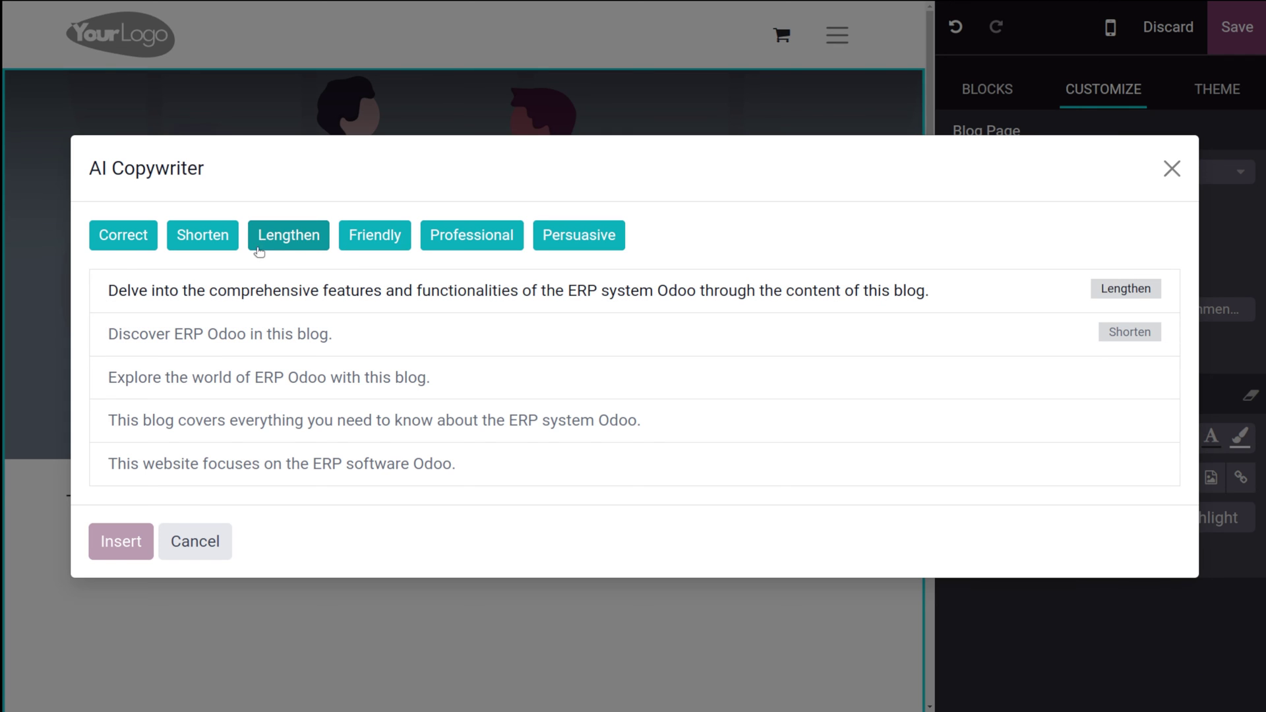
pyautogui.click(150, 245)
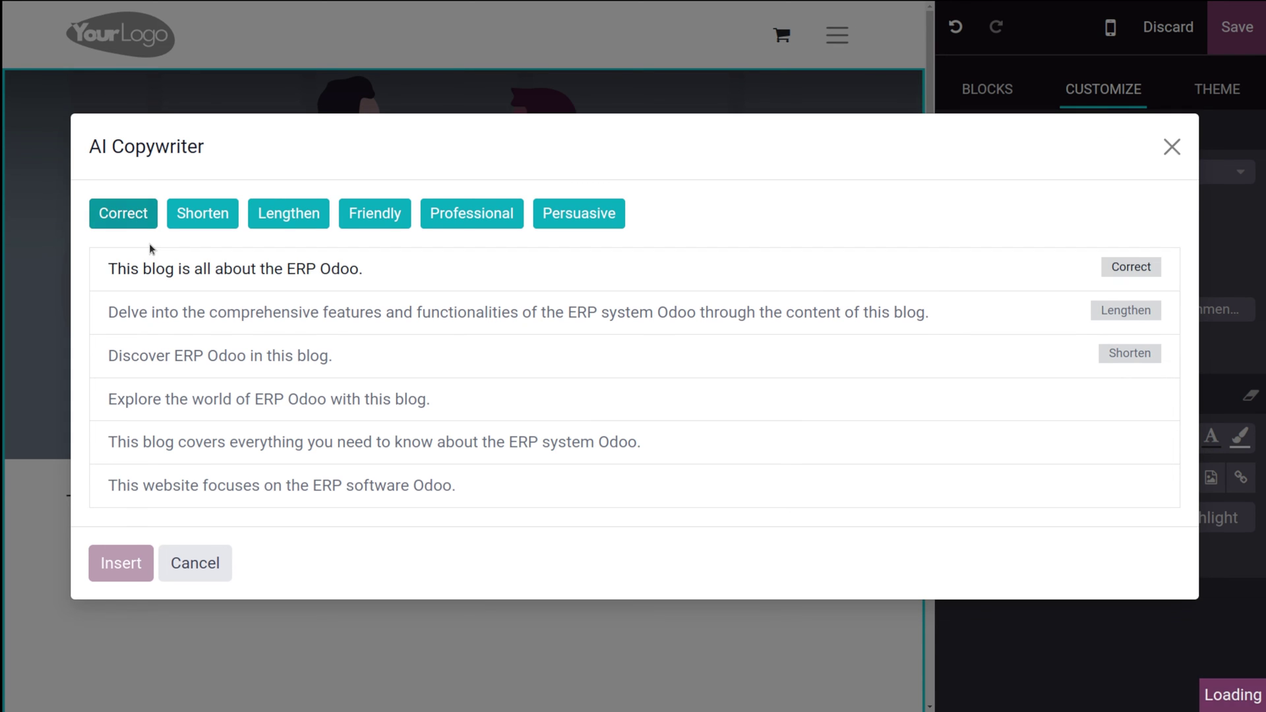
pyautogui.click(205, 287)
pyautogui.click(208, 210)
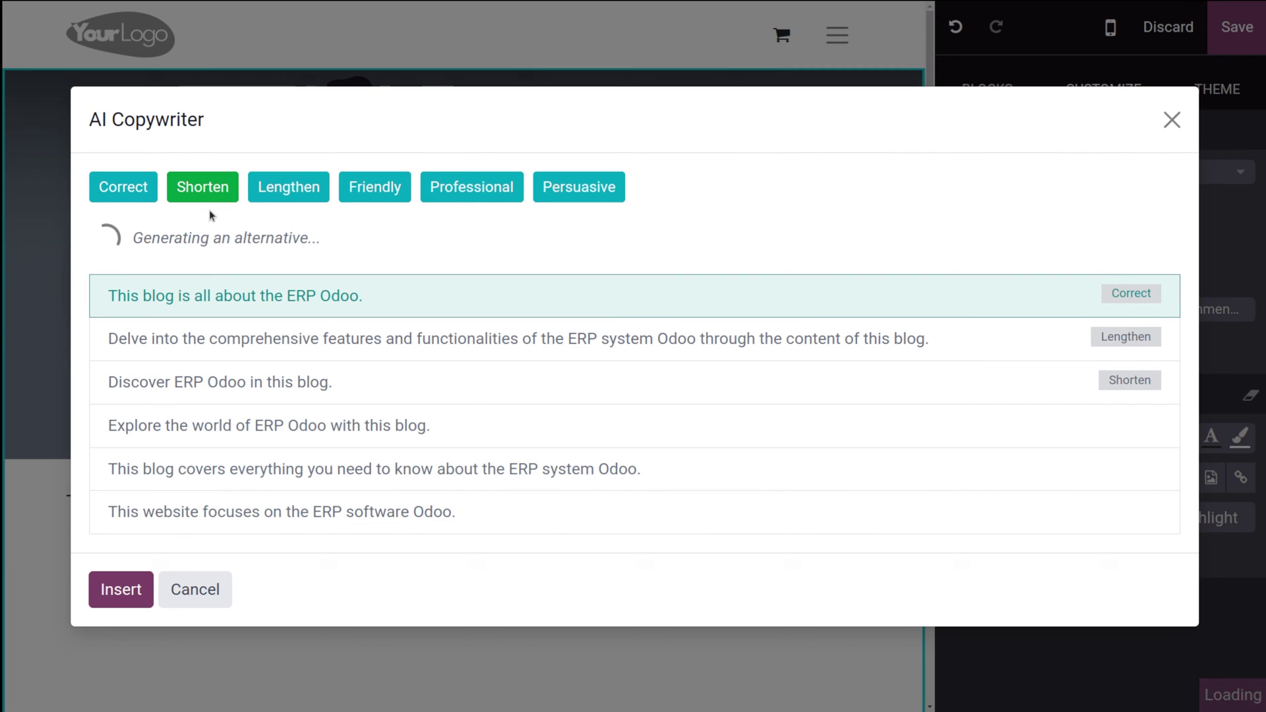
pyautogui.click(280, 193)
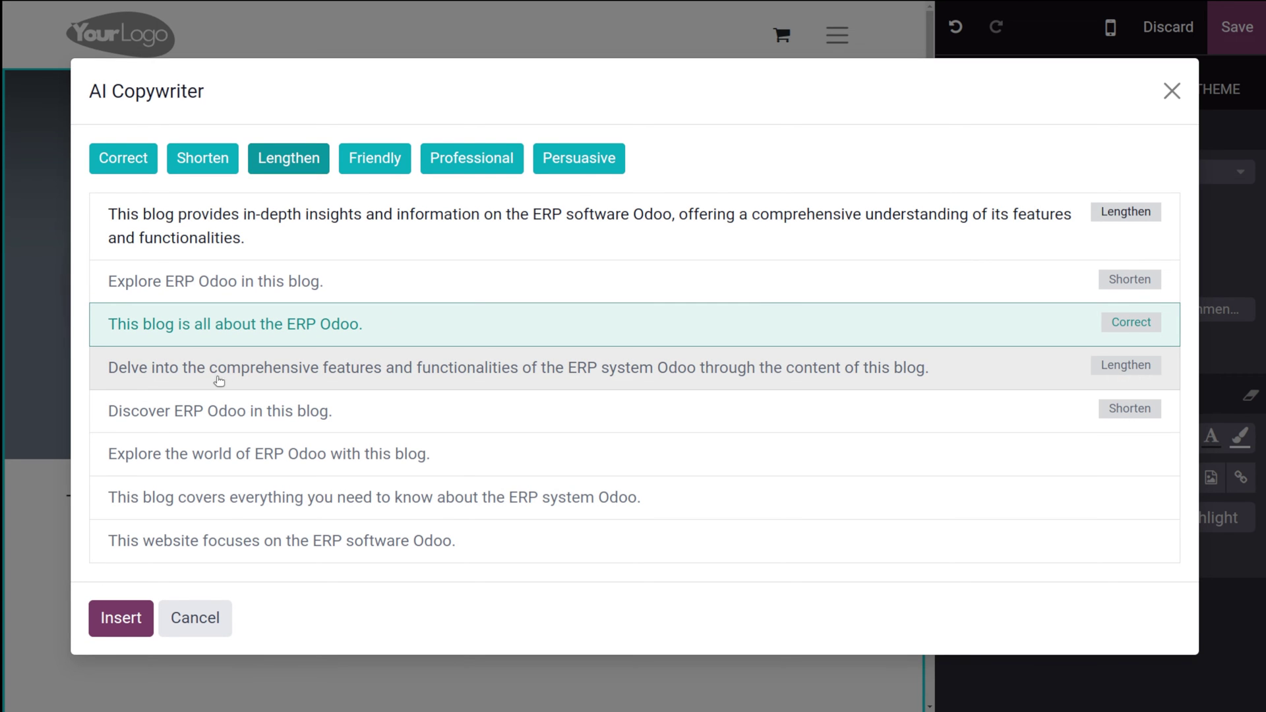
pyautogui.click(406, 383)
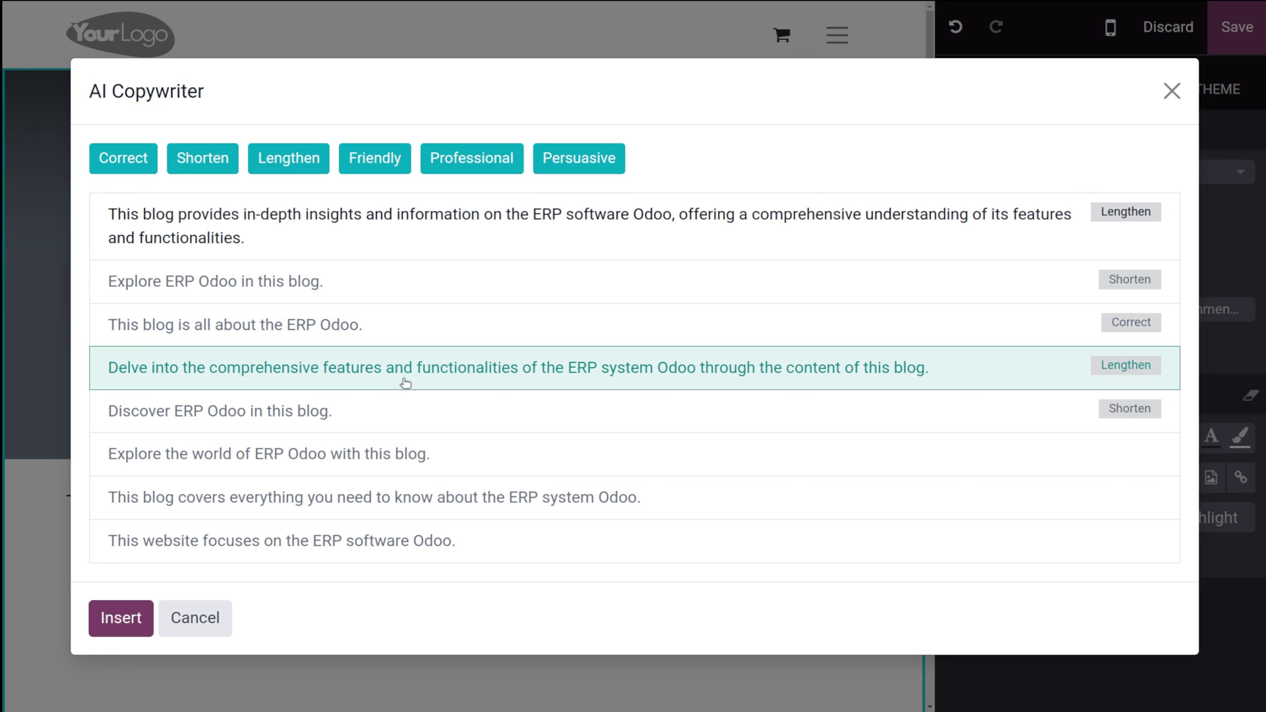
pyautogui.click(115, 620)
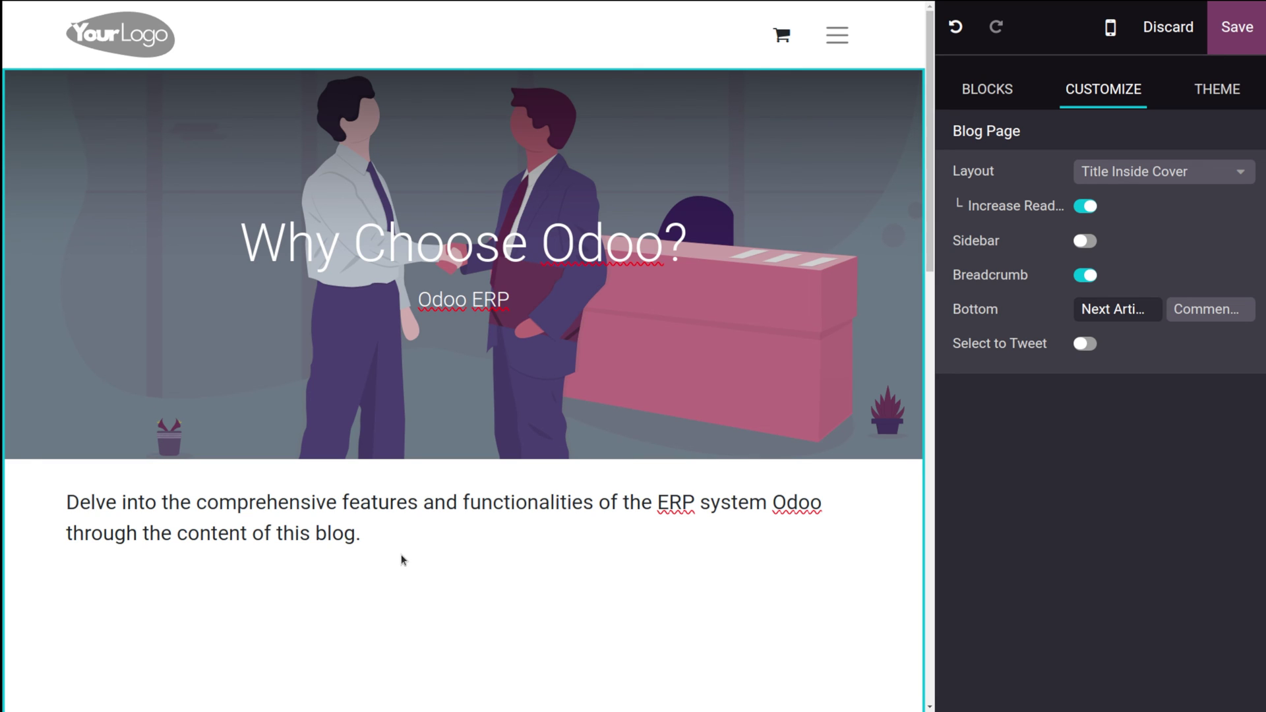
# Step: Add an empty line below the rewritten paragraph and bring up the building blocks catalogue
pyautogui.click(395, 536)
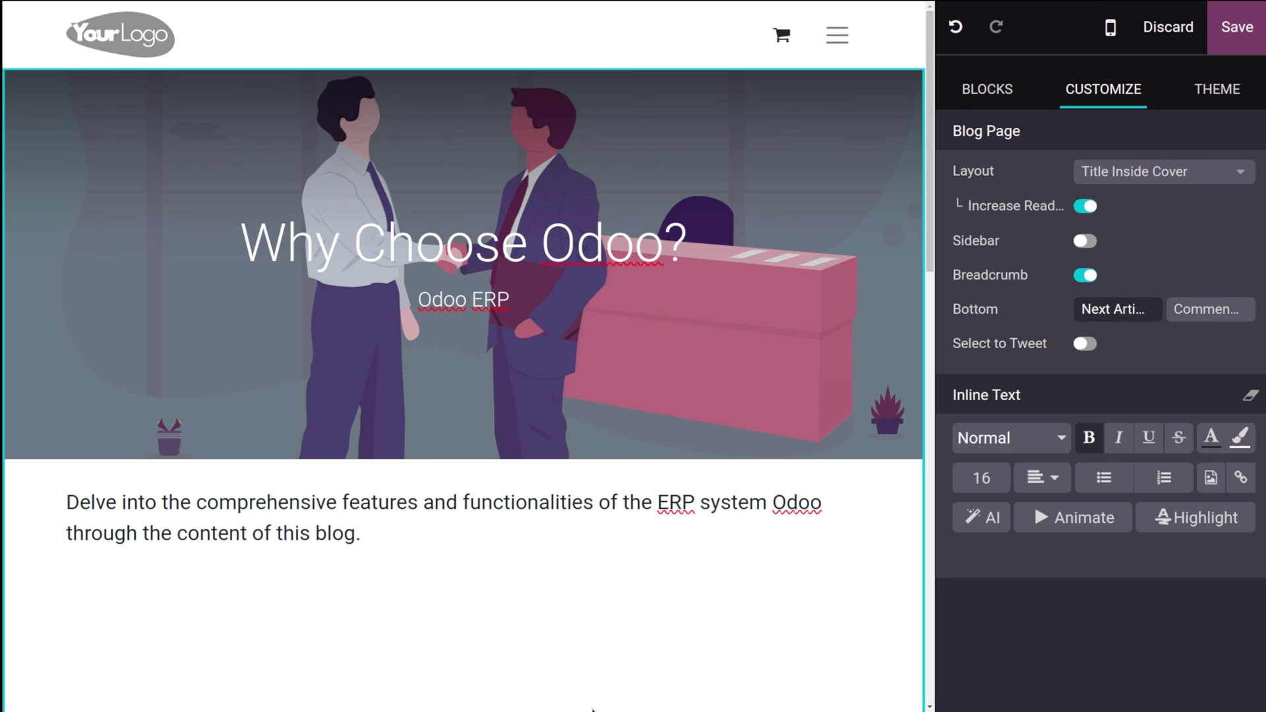
pyautogui.scroll(-4, 636, 622)
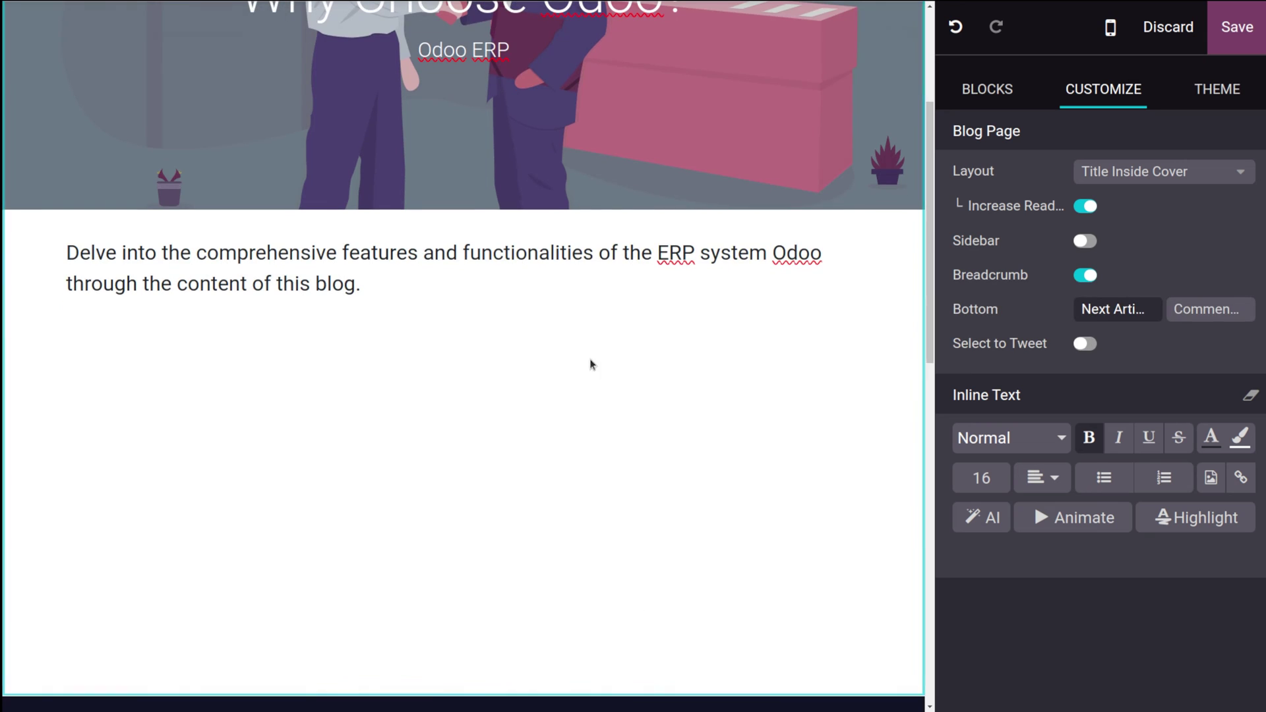
pyautogui.press('Return')
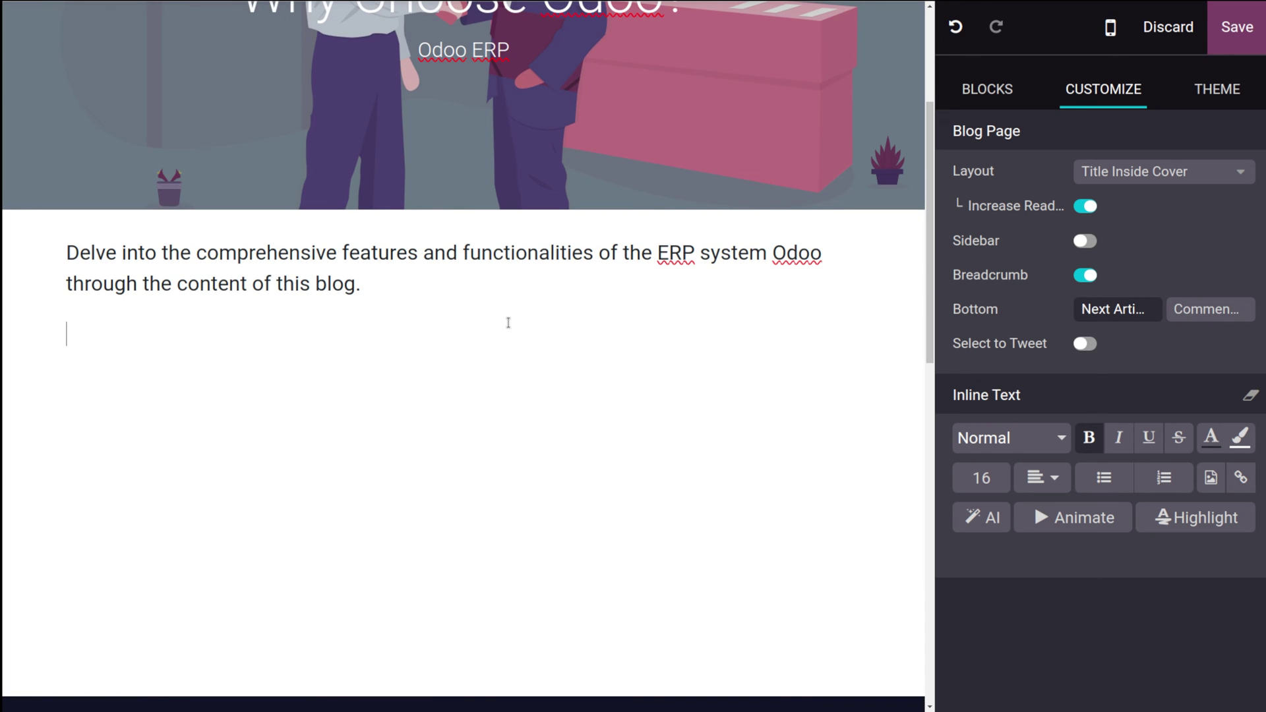
pyautogui.click(991, 97)
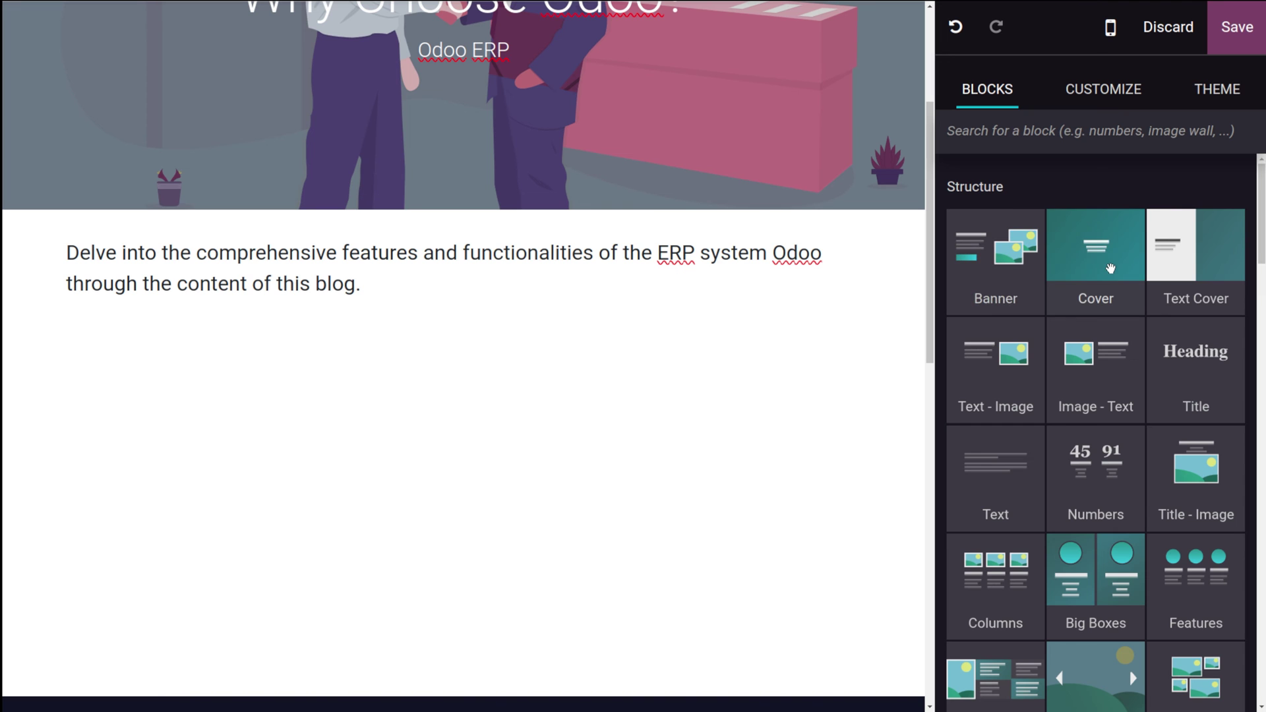
# Step: Add a Cover block below the paragraph, paste the prepared blog text over its placeholder, and delete the extra heading and list
pyautogui.moveTo(1047, 261); pyautogui.dragTo(438, 394)
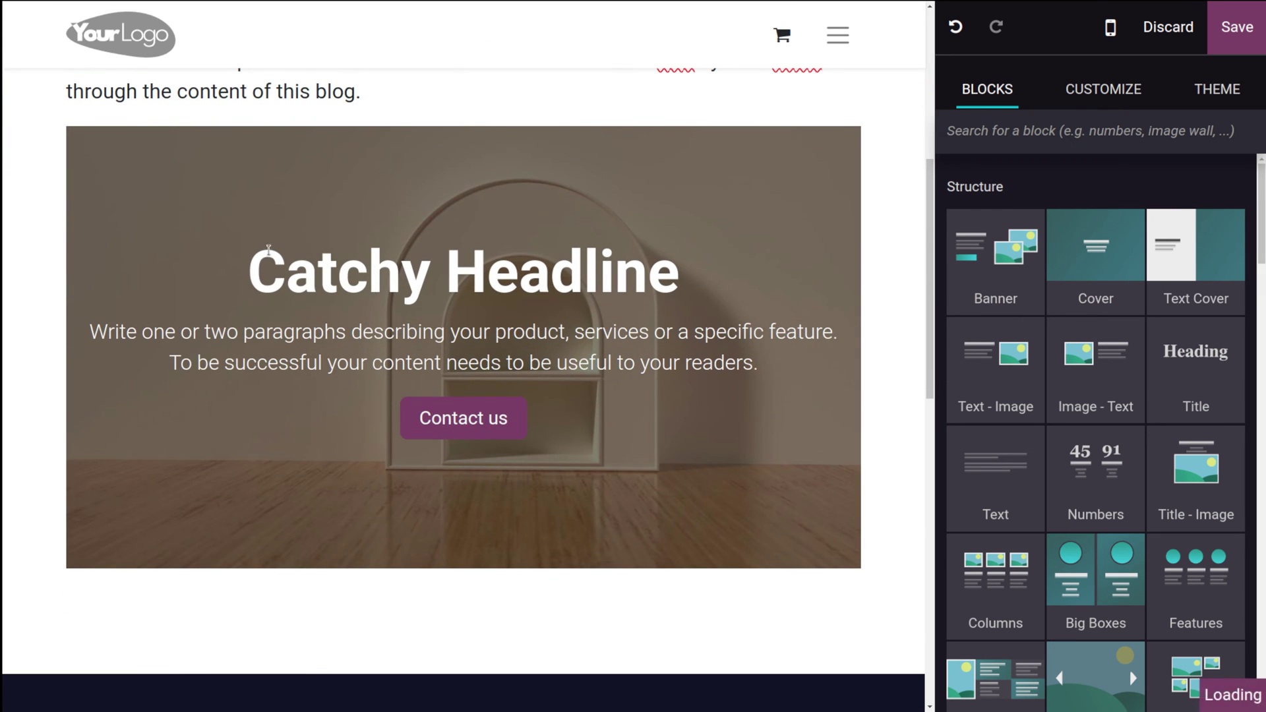
pyautogui.tripleClick(277, 254)
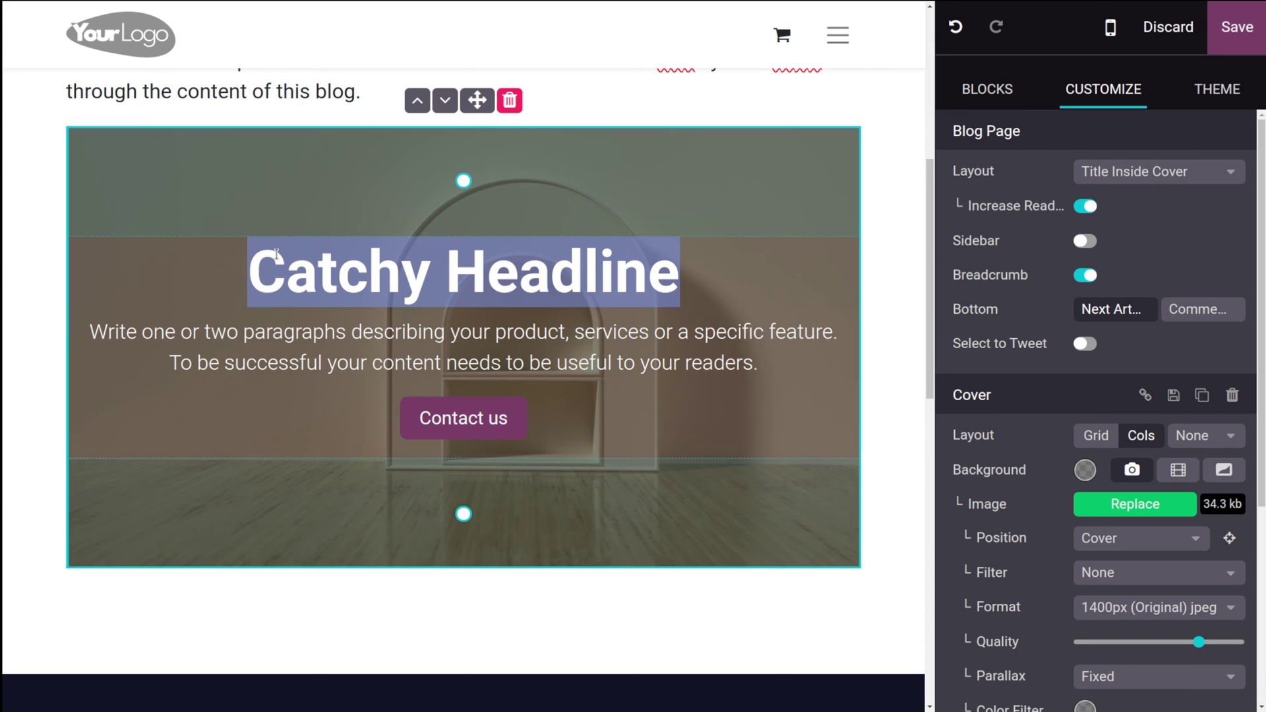
pyautogui.tripleClick(277, 351)
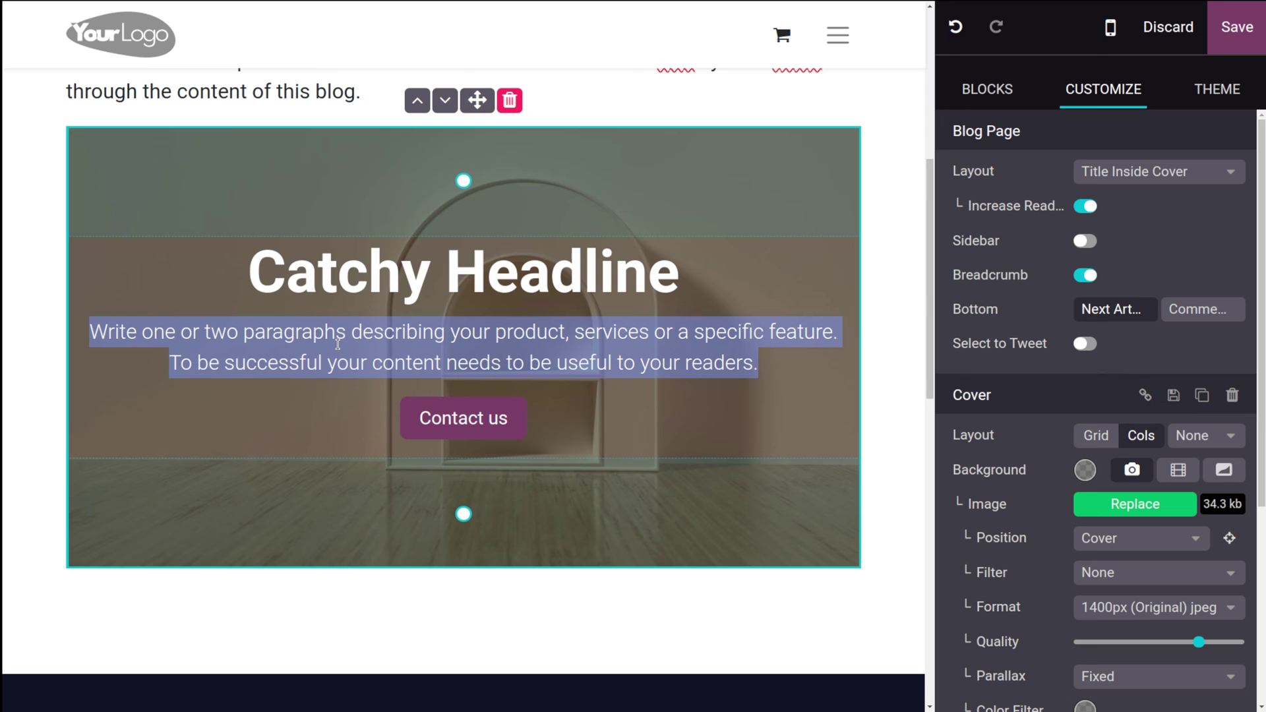
pyautogui.hotkey('ctrl', 'v')
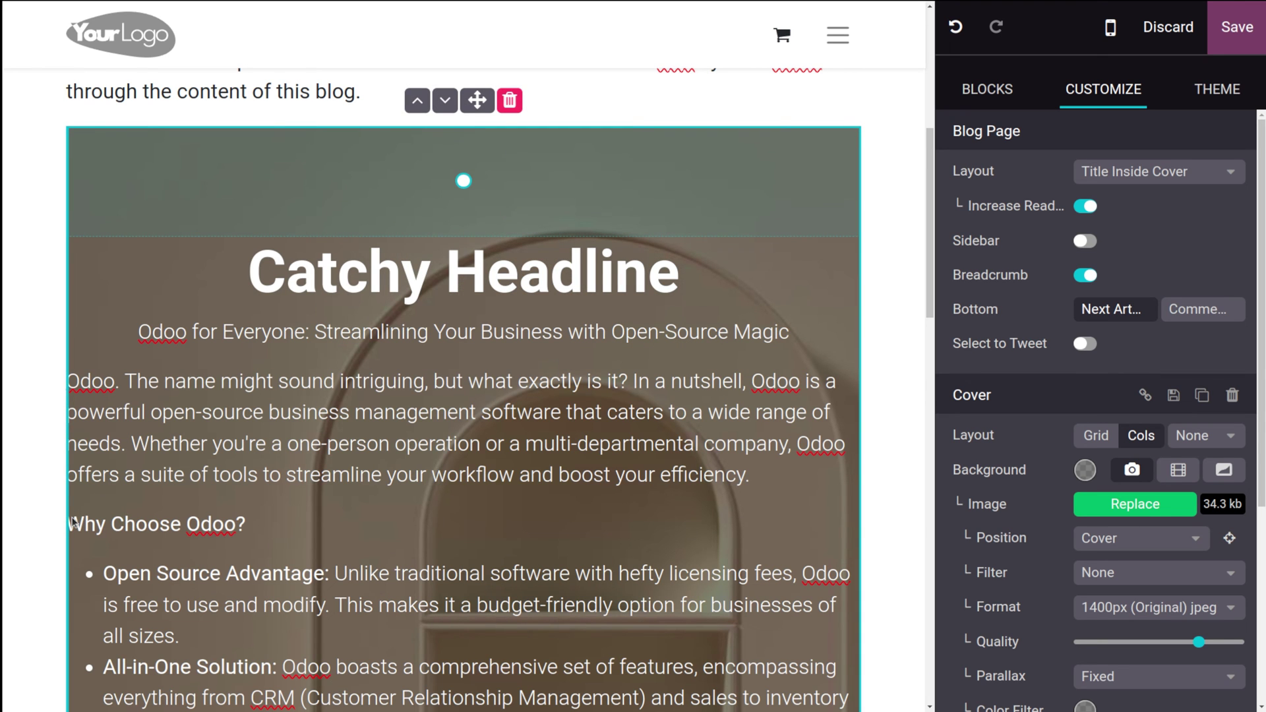
pyautogui.moveTo(78, 523); pyautogui.dragTo(492, 549)
pyautogui.press('BackSpace')
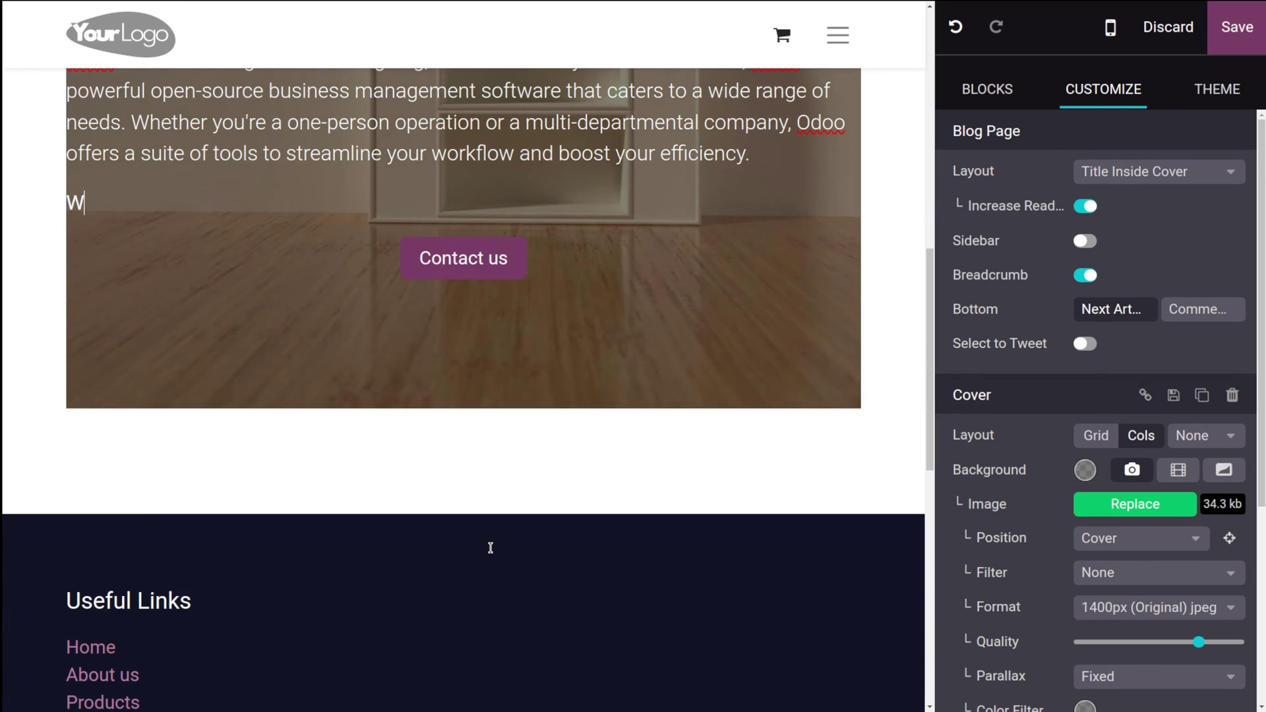
pyautogui.press('BackSpace')
pyautogui.press('BackSpace')
# Step: Move the 'Odoo for Everyone: Streamlining Your Business with Open-Source Magic' subtitle into the 'Catchy Headline' heading
pyautogui.scroll(5, 491, 547)
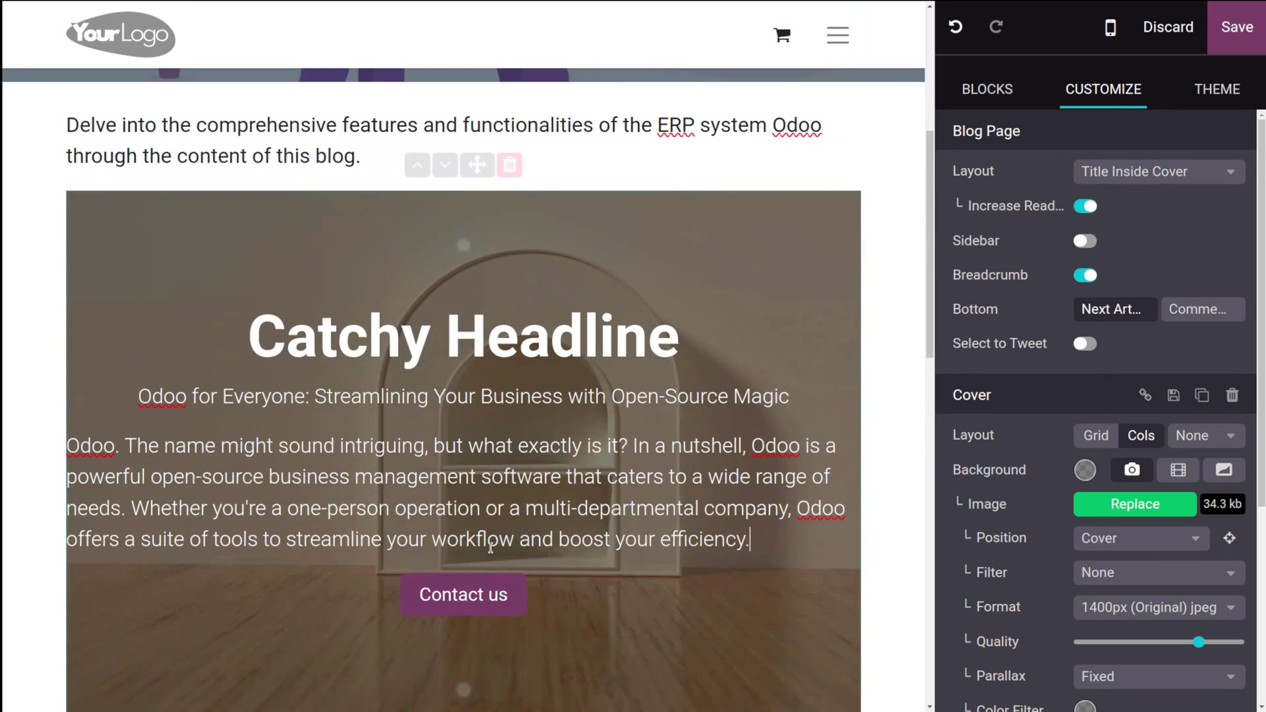
pyautogui.moveTo(135, 401); pyautogui.dragTo(687, 420)
pyautogui.hotkey('ctrl', 'c')
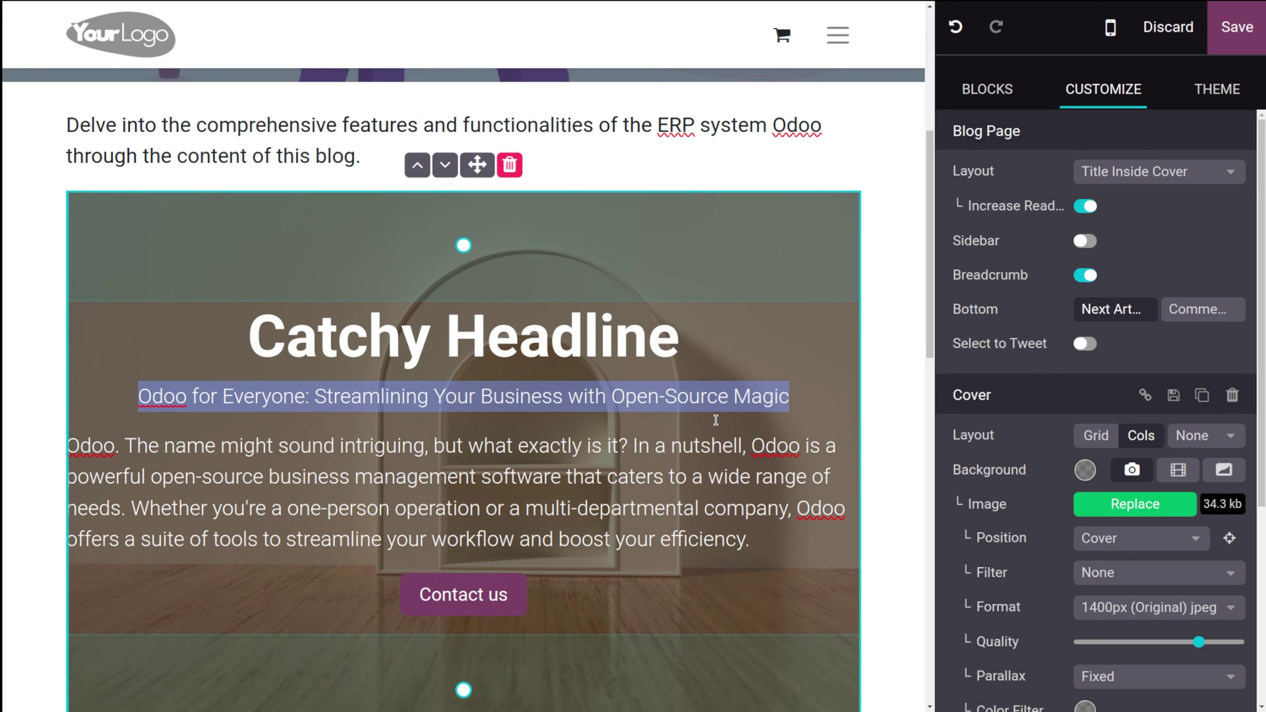
pyautogui.press('BackSpace')
pyautogui.moveTo(716, 424); pyautogui.dragTo(503, 315)
pyautogui.tripleClick(504, 315)
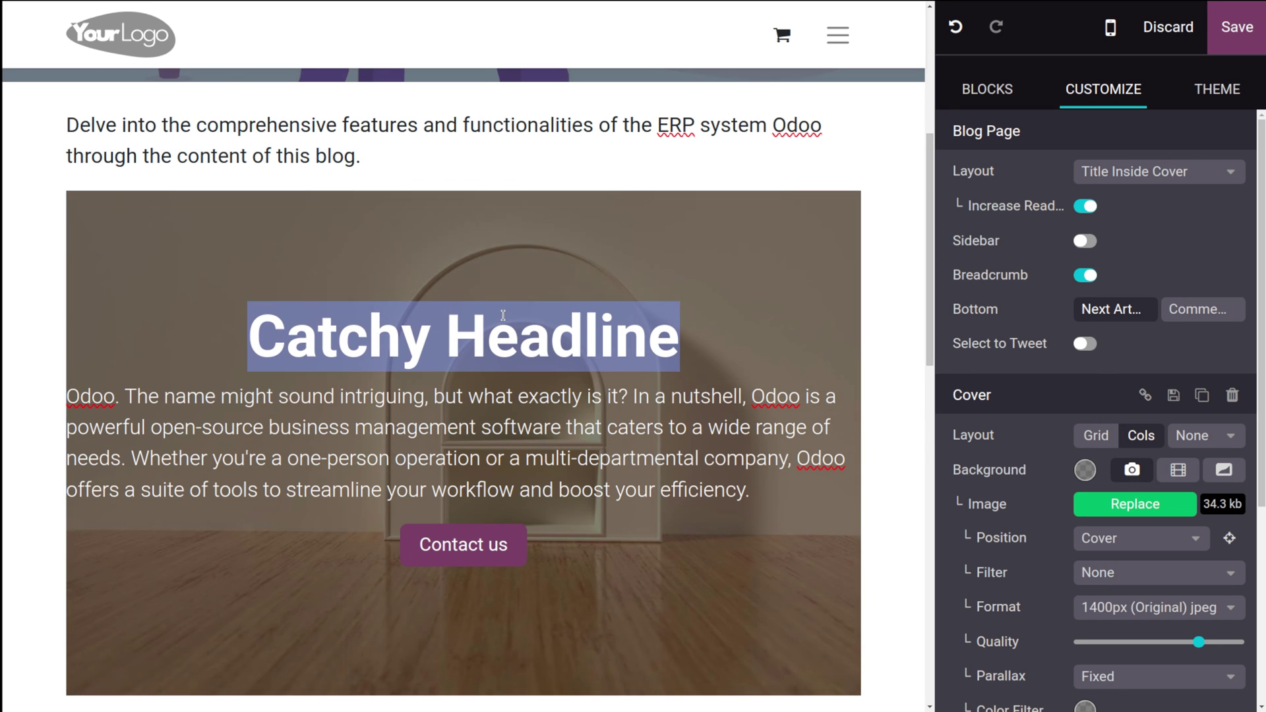
pyautogui.hotkey('ctrl', 'v')
pyautogui.scroll(-4, 677, 272)
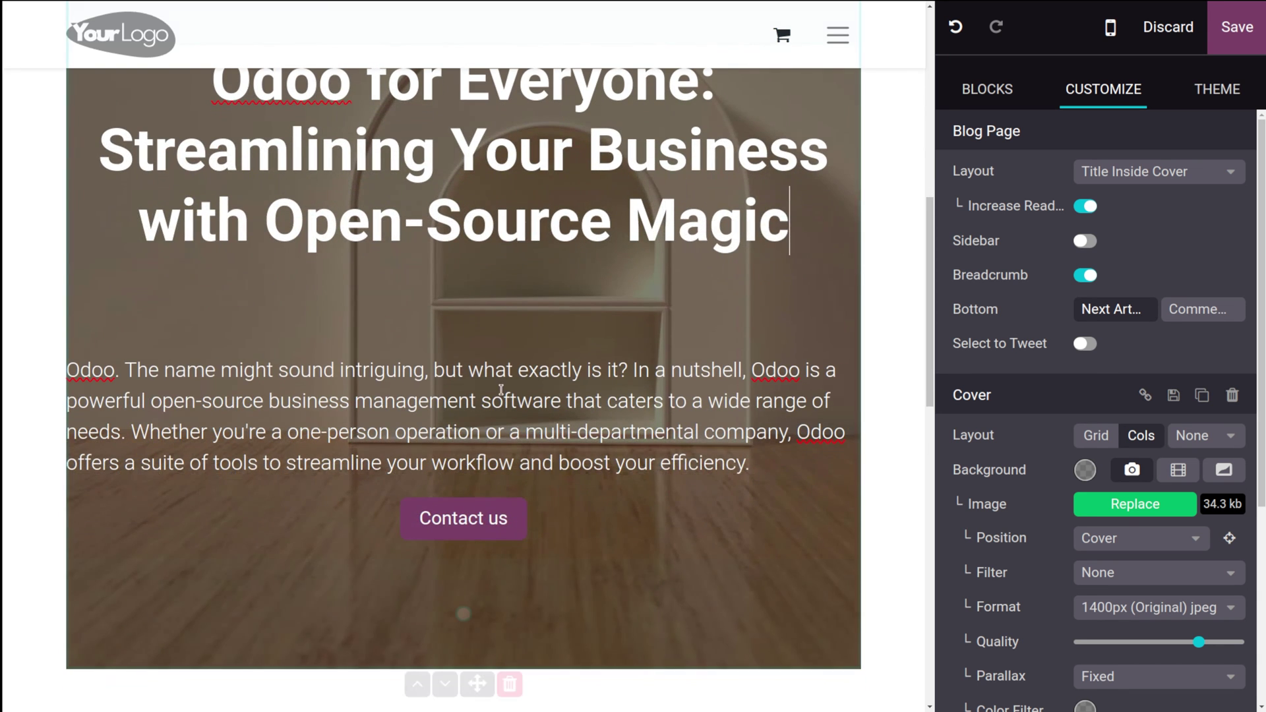
pyautogui.click(884, 559)
pyautogui.click(498, 512)
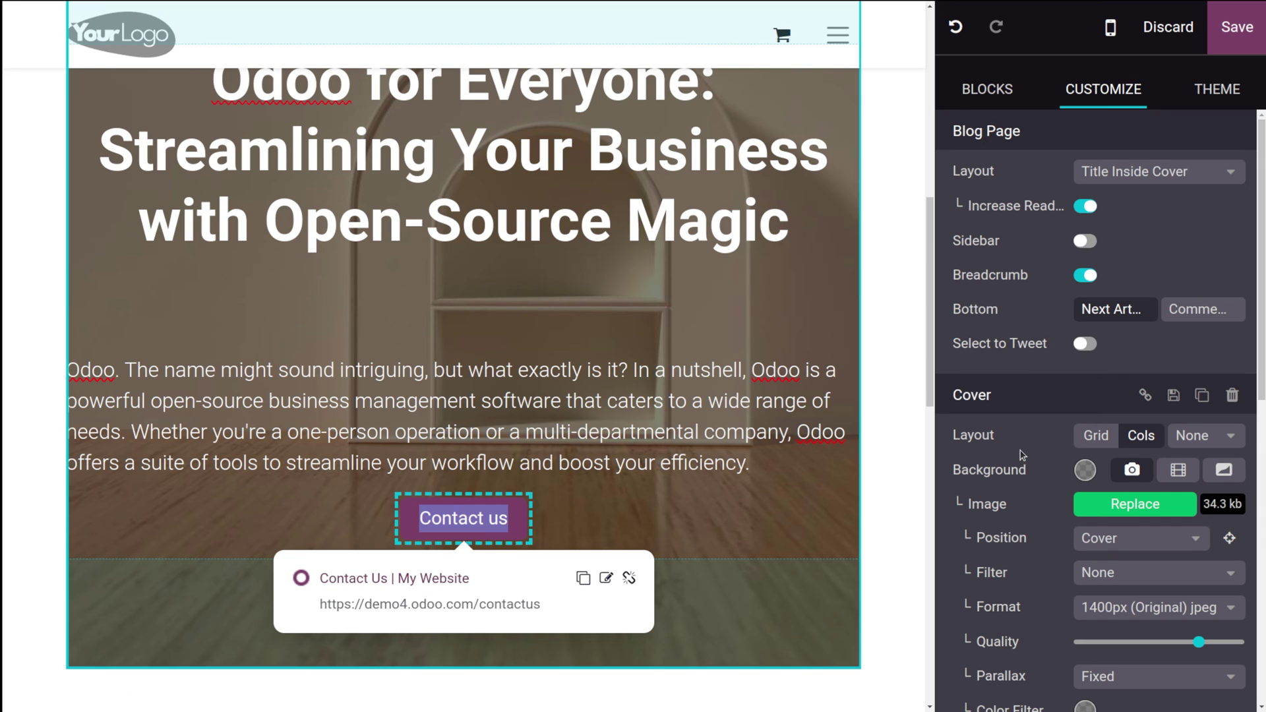
pyautogui.scroll(-10, 1022, 455)
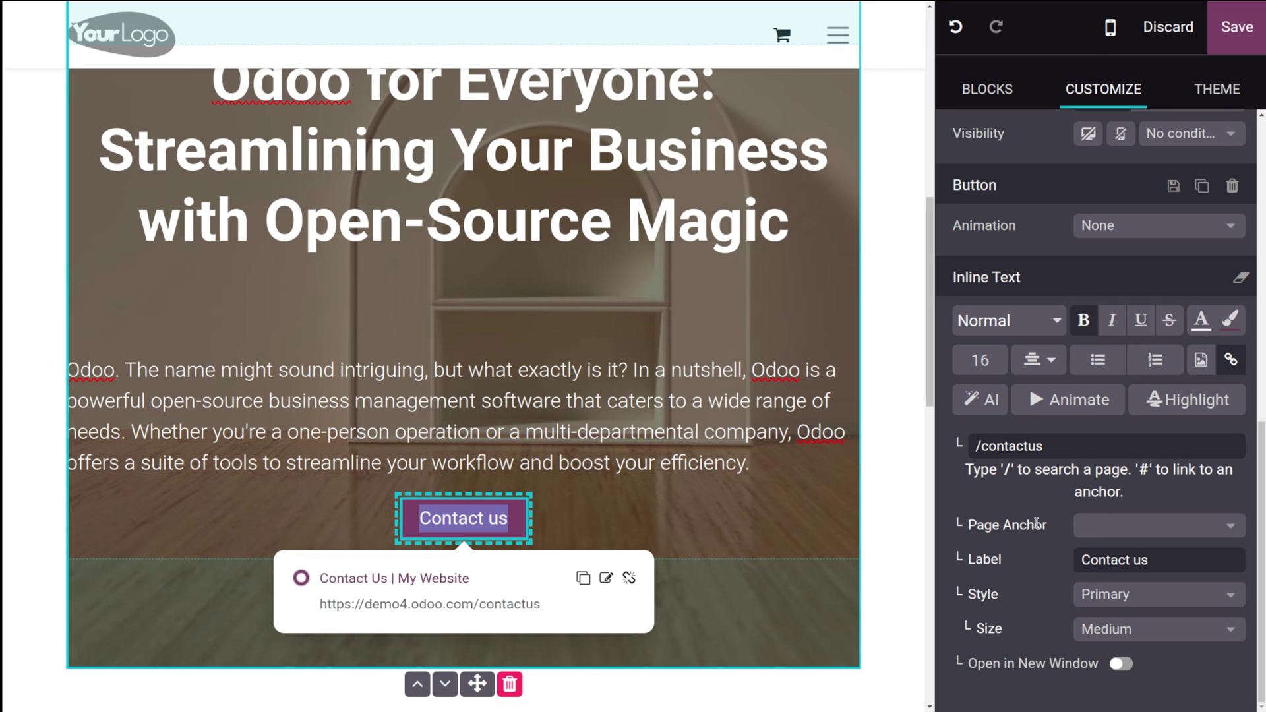
pyautogui.click(1083, 321)
pyautogui.click(73, 371)
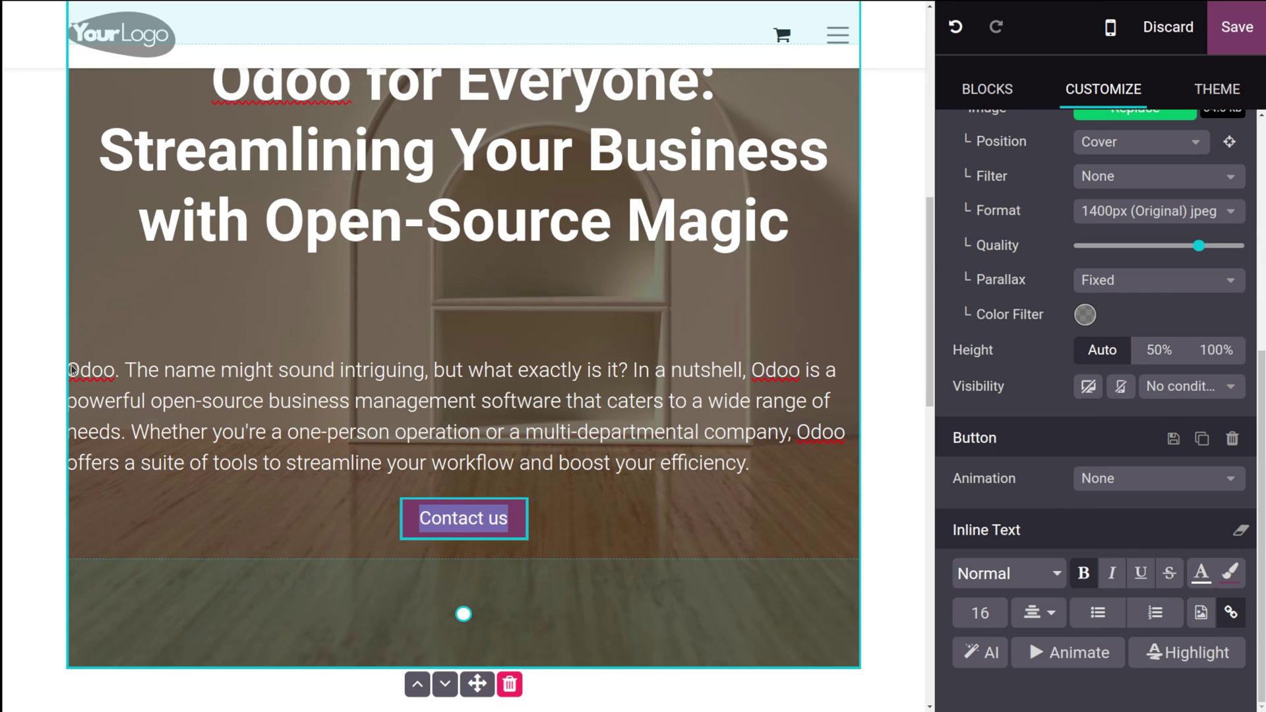
pyautogui.click(77, 368)
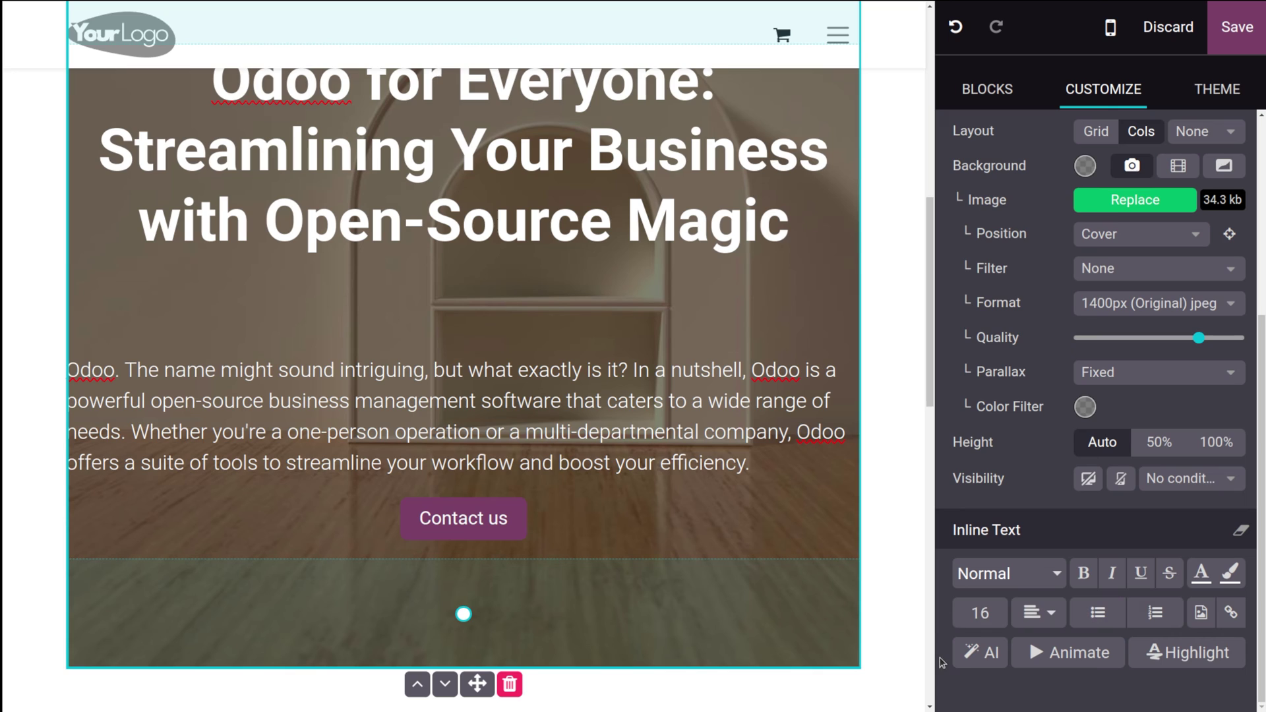
pyautogui.click(967, 658)
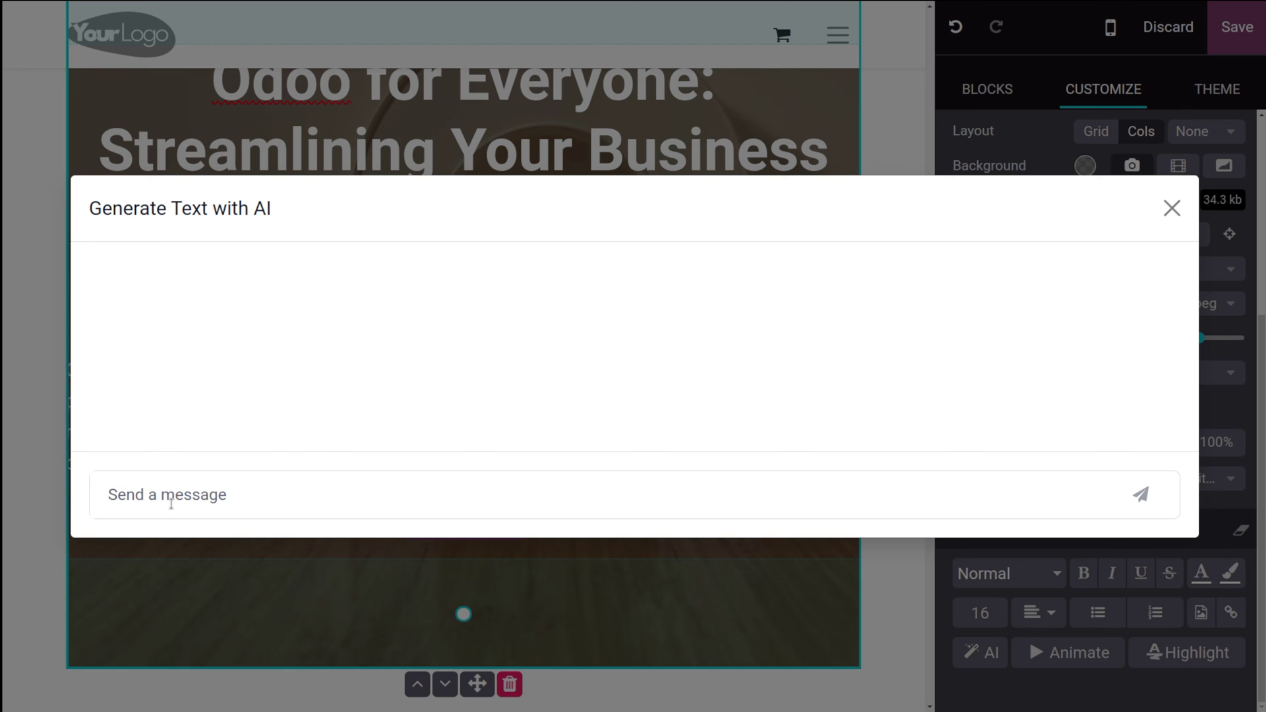
pyautogui.write('tell me')
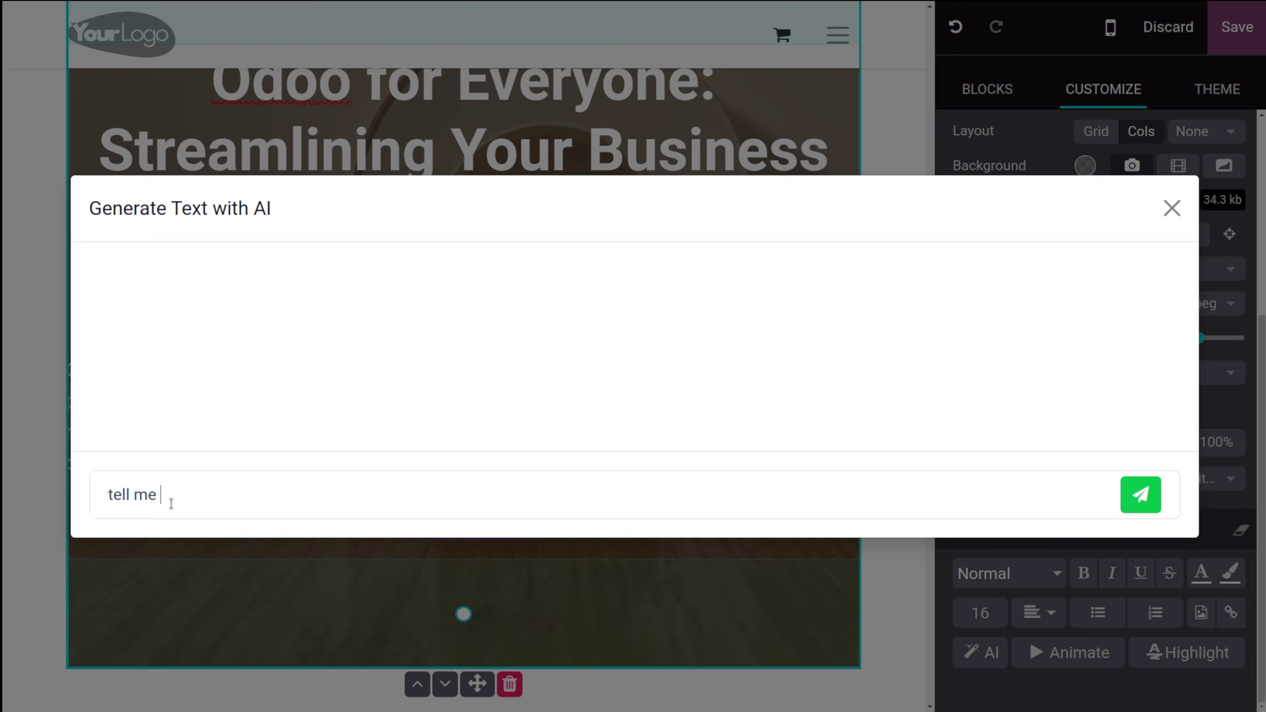
pyautogui.write(' something about odoo')
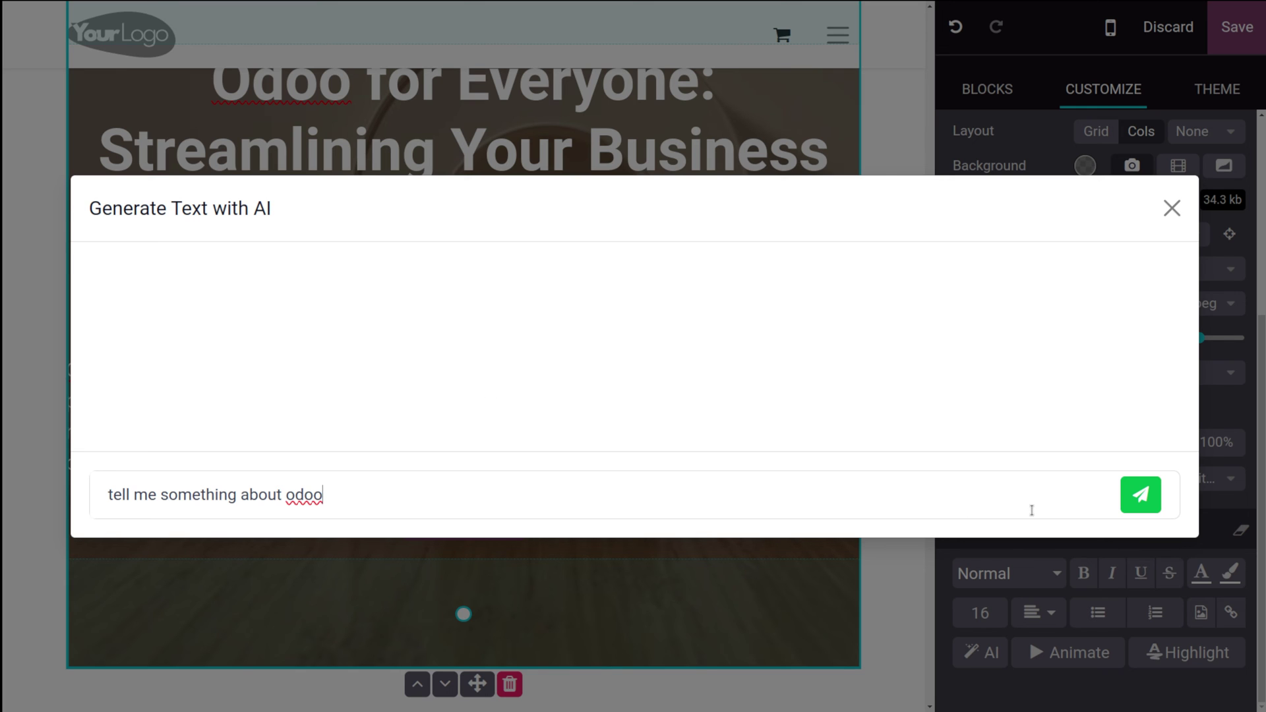
pyautogui.click(1151, 488)
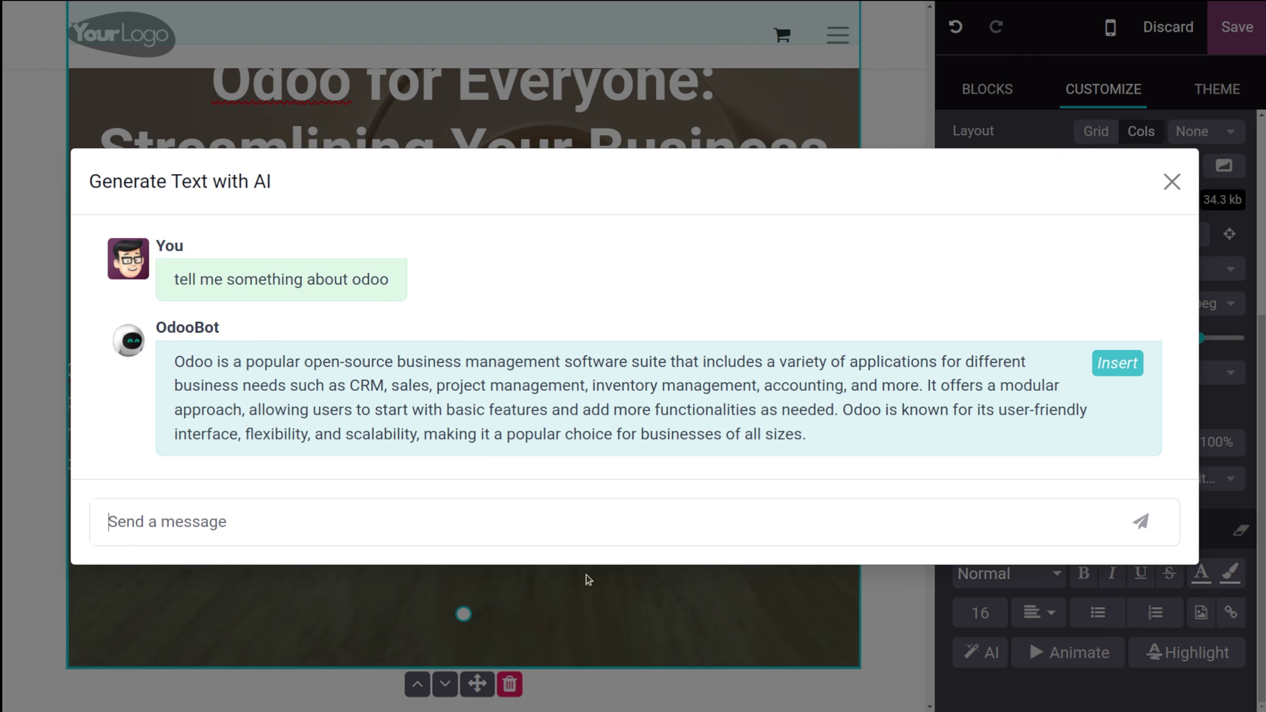
pyautogui.moveTo(175, 365); pyautogui.dragTo(211, 386)
pyautogui.moveTo(820, 442); pyautogui.dragTo(175, 362)
pyautogui.hotkey('ctrl', 'c')
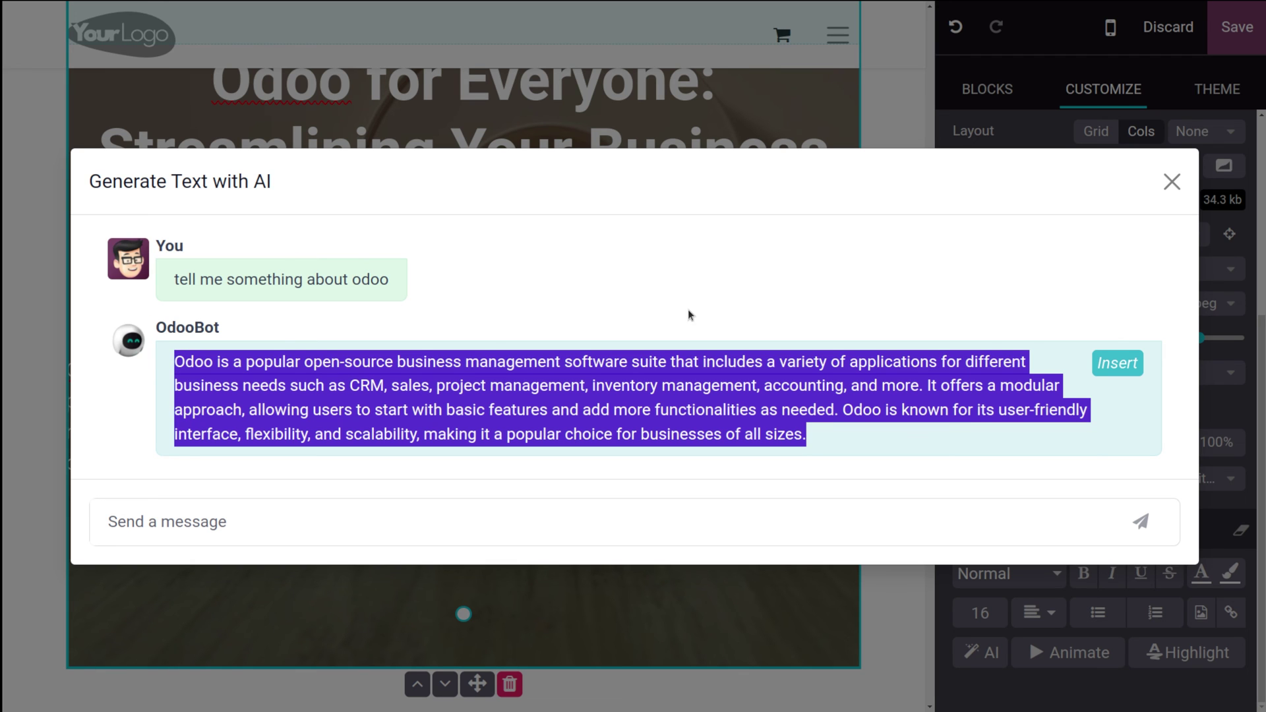
pyautogui.click(1169, 182)
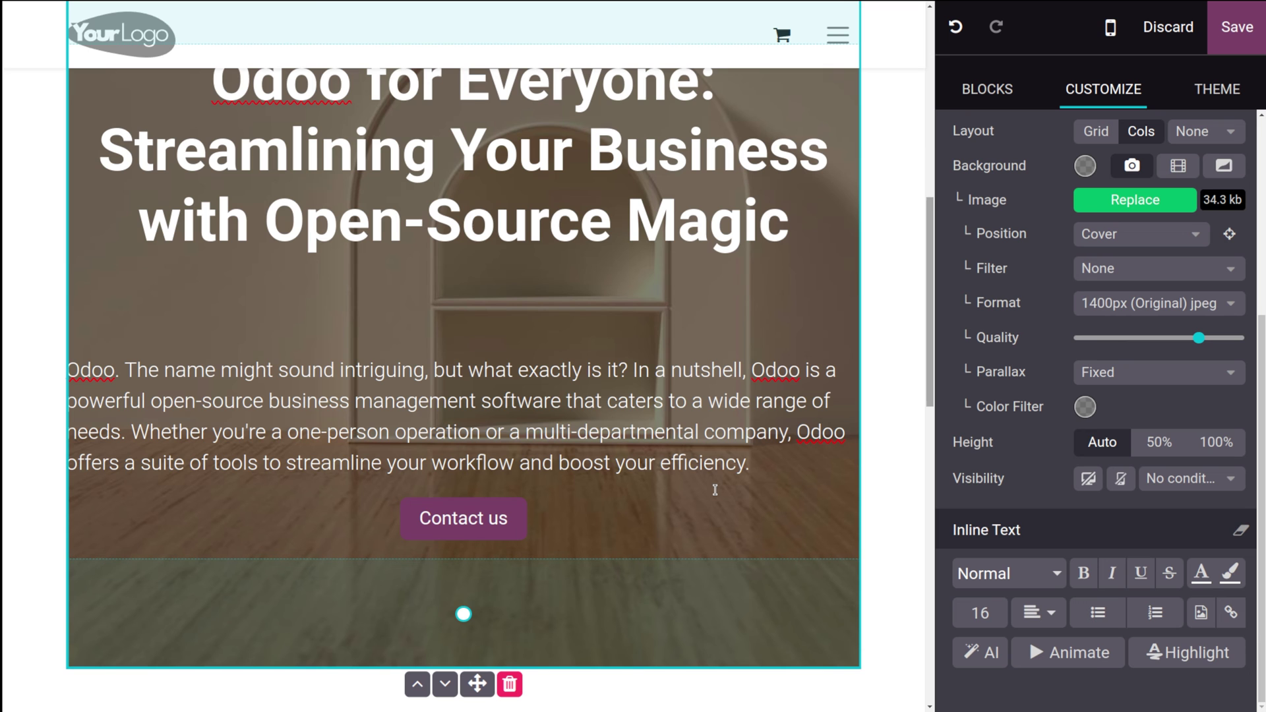
# Step: Drag a Text - Image block below the cover section
pyautogui.click(883, 276)
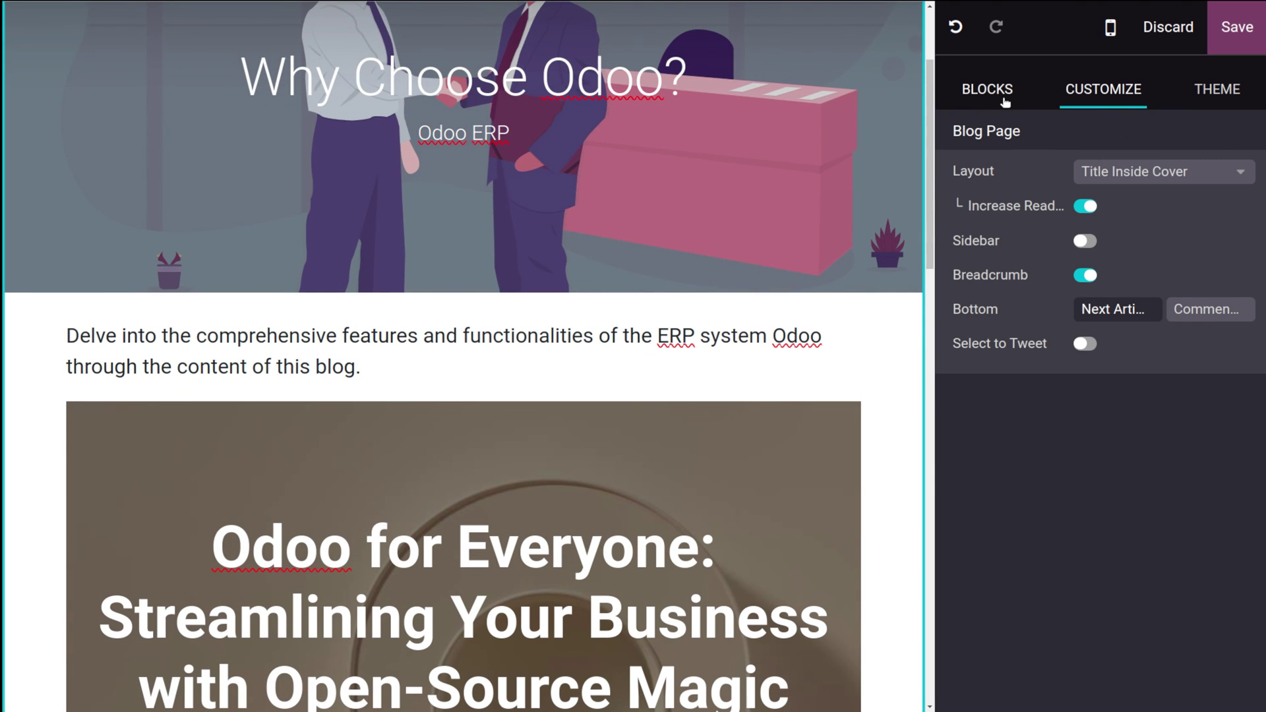
pyautogui.click(1004, 92)
pyautogui.scroll(-6, 852, 352)
pyautogui.scroll(-5, 852, 352)
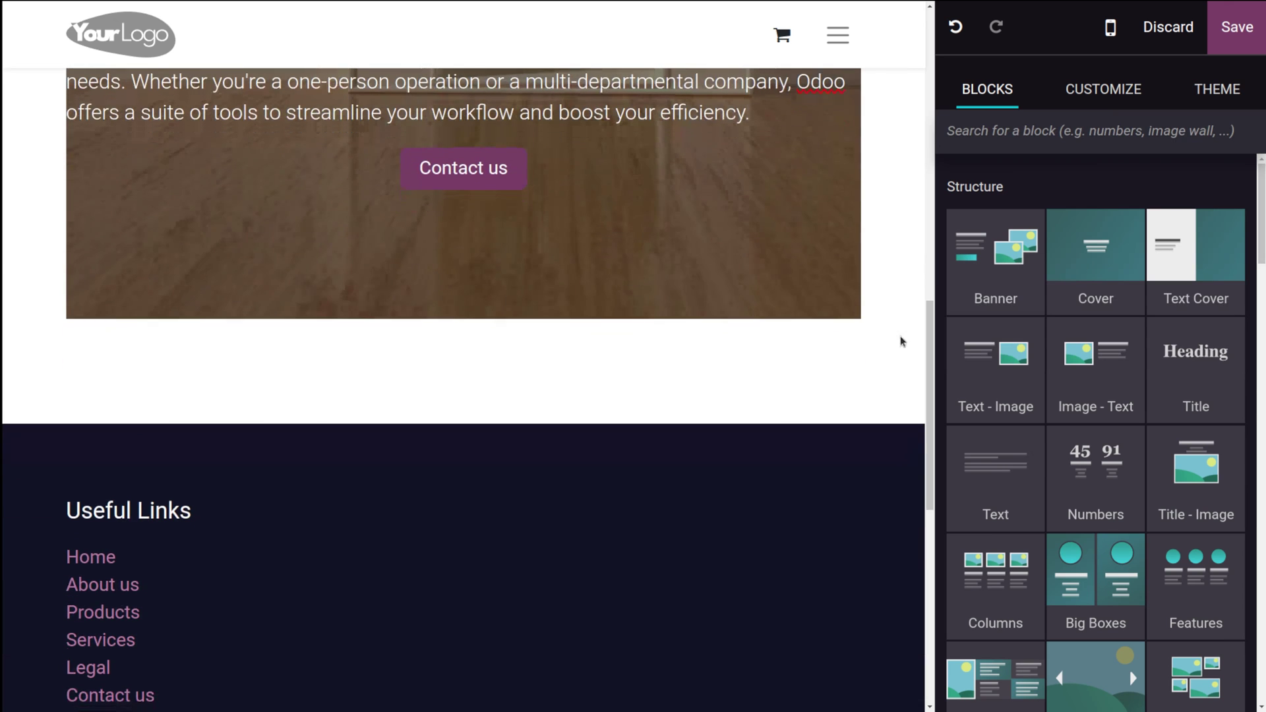
pyautogui.moveTo(970, 403); pyautogui.dragTo(575, 489)
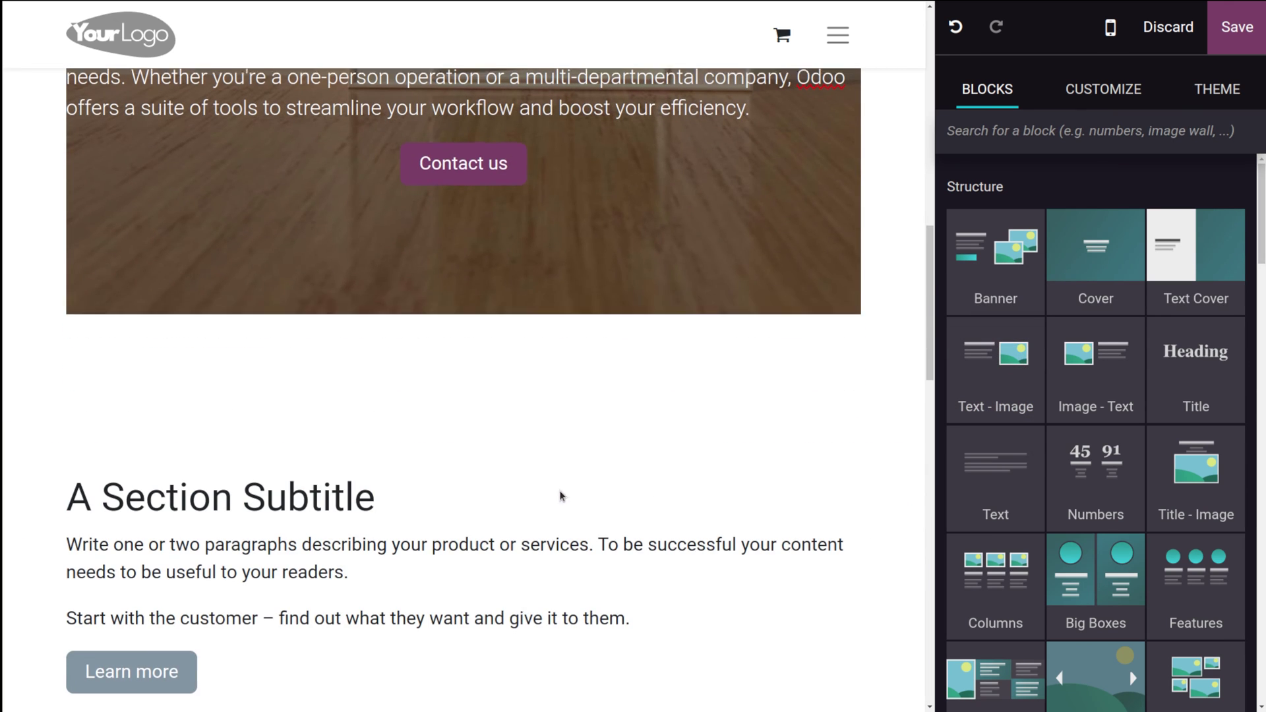
pyautogui.scroll(-4, 561, 496)
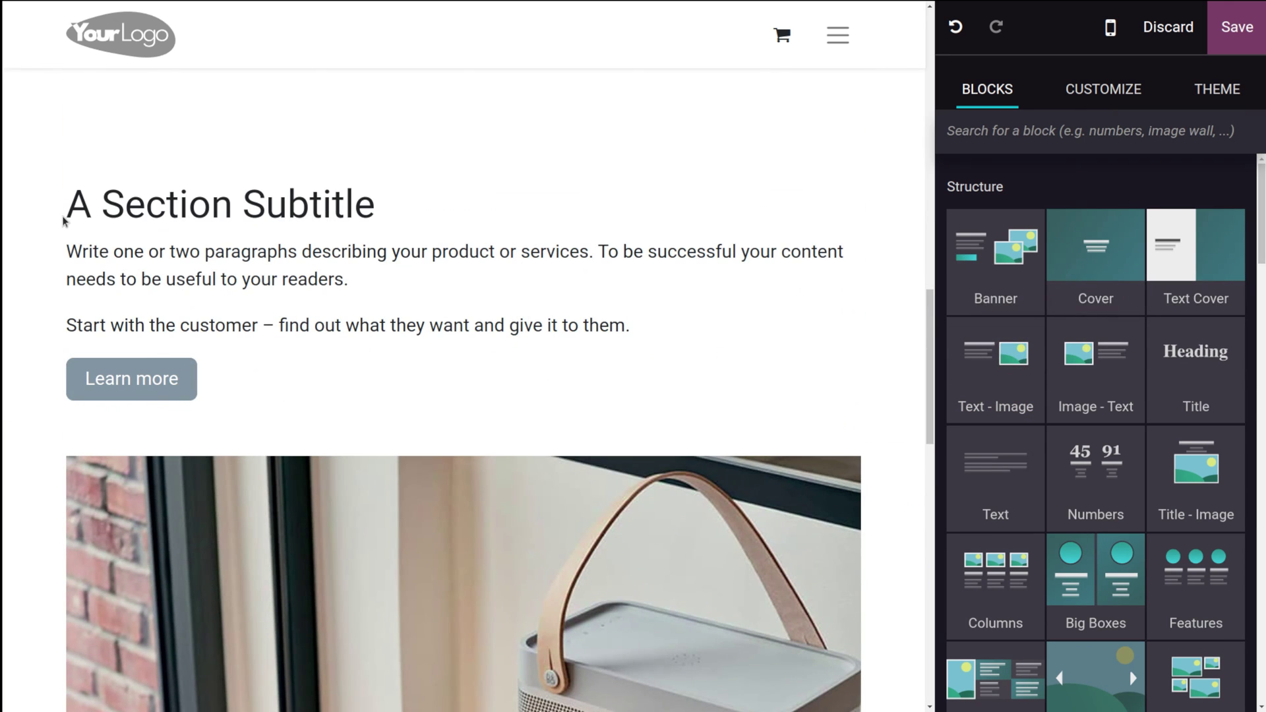
# Step: Paste OdooBot's paragraph about Odoo into its body and request AI alternatives for the 'A Section Subtitle' heading
pyautogui.moveTo(66, 241); pyautogui.dragTo(655, 347)
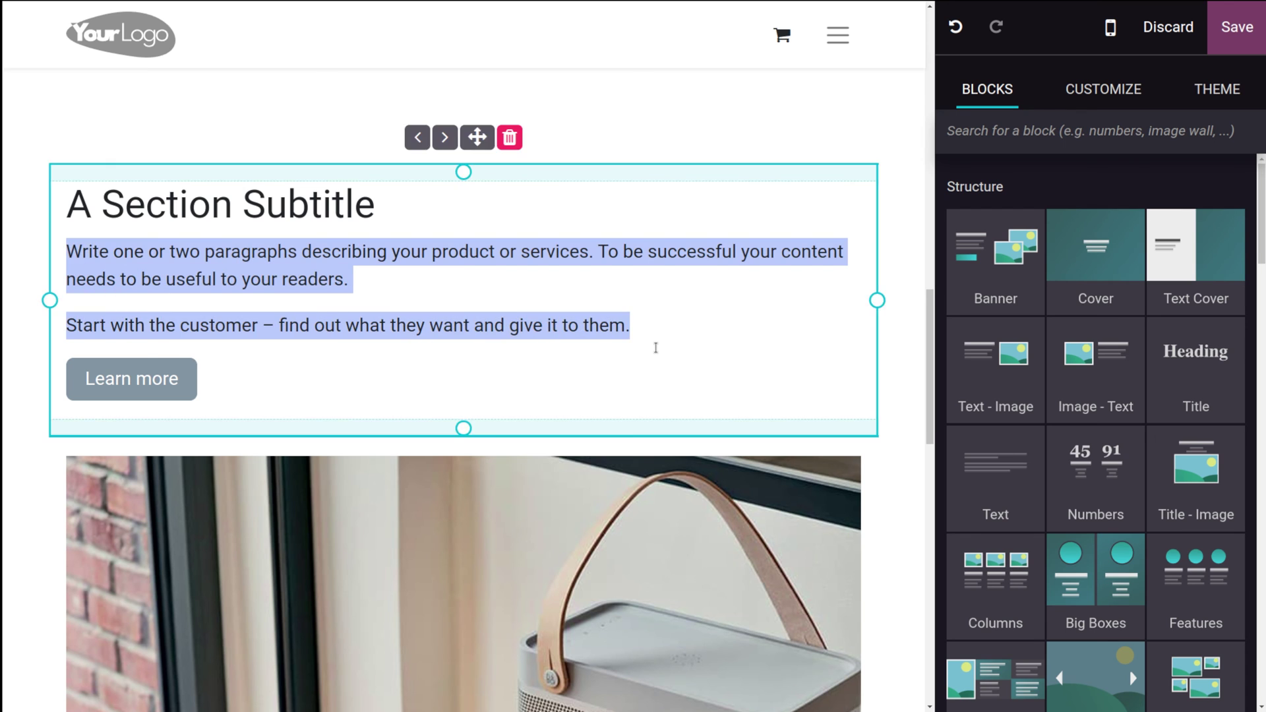
pyautogui.hotkey('ctrl', 'v')
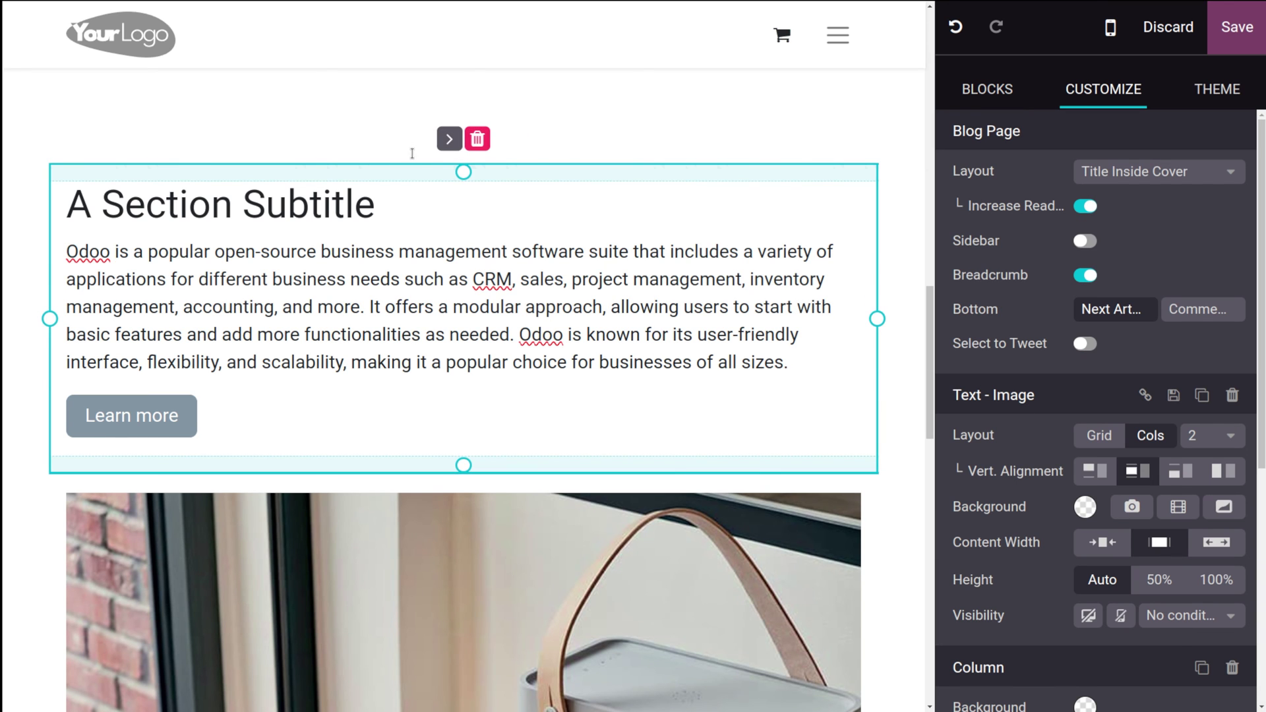
pyautogui.tripleClick(351, 217)
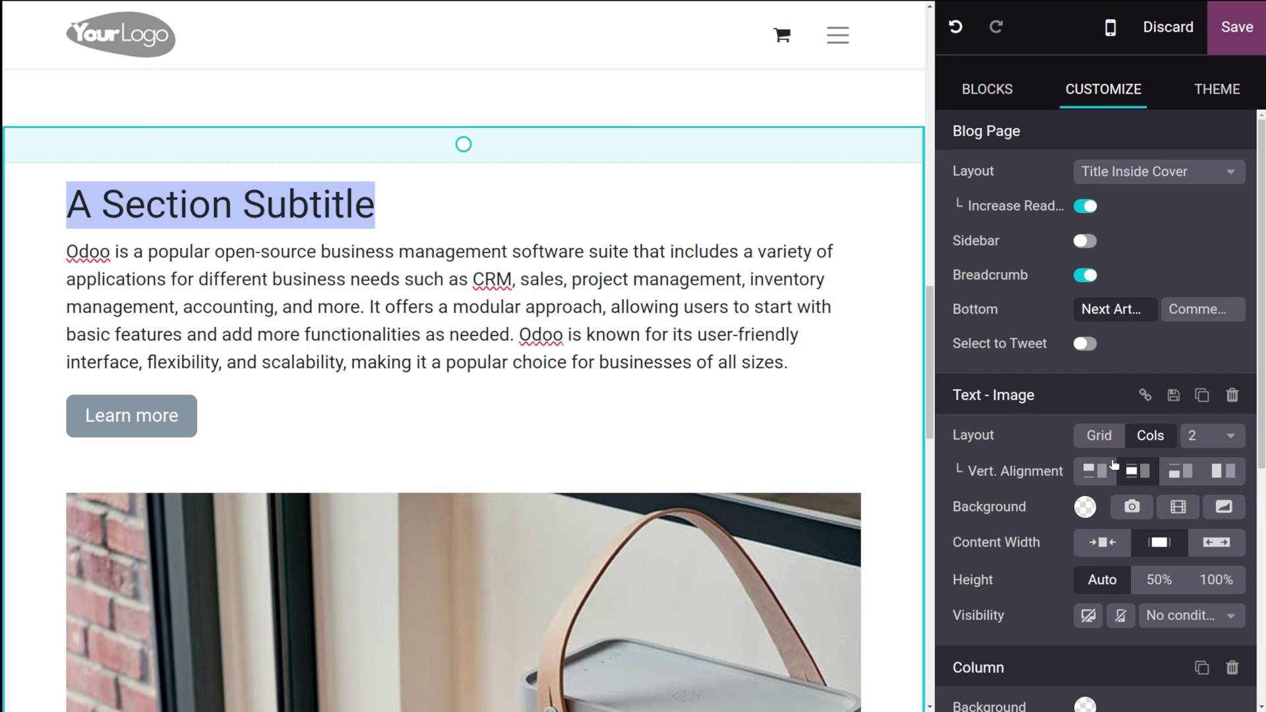
pyautogui.scroll(-5, 1114, 464)
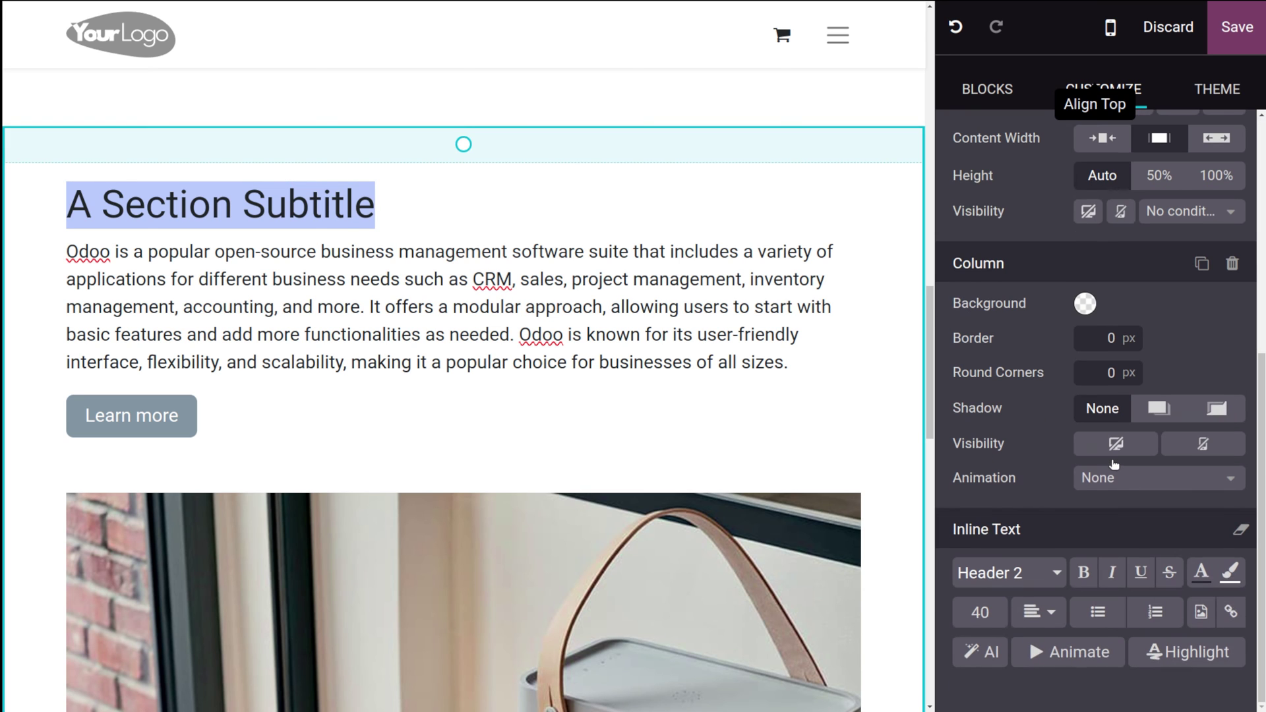
pyautogui.click(981, 651)
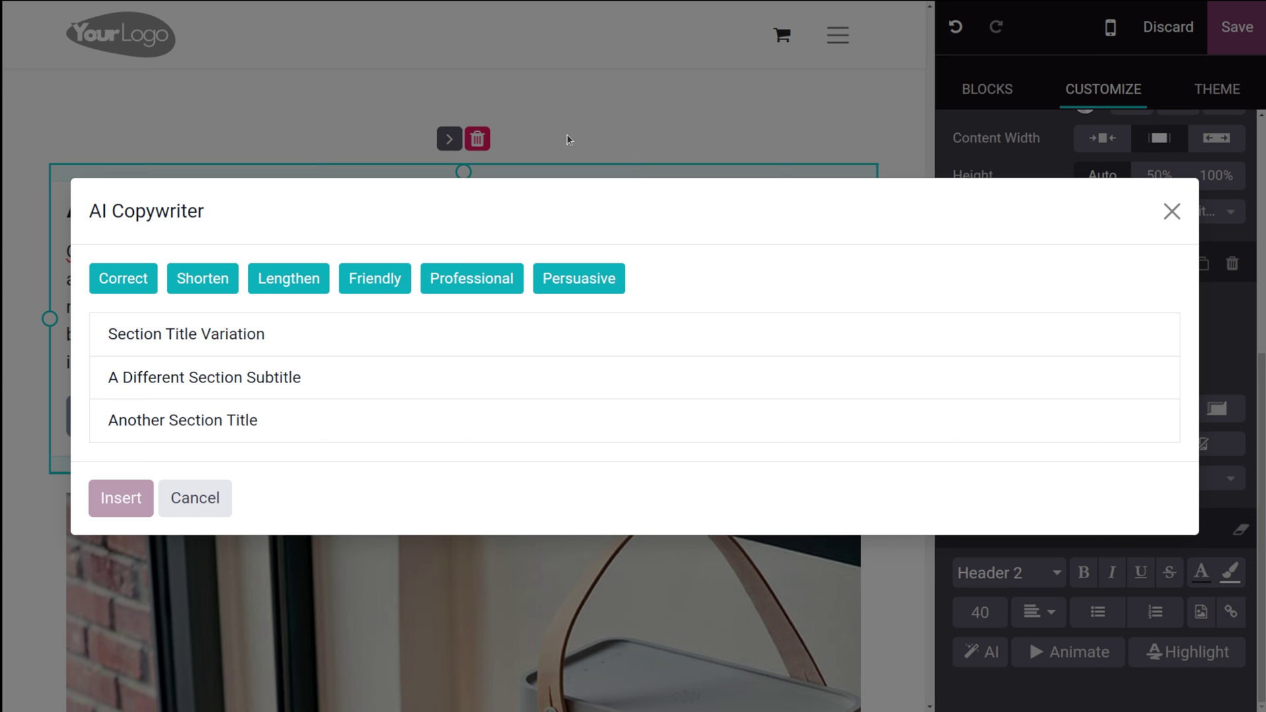
# Step: Dismiss the AI suggestions and retype the section heading as 'Odoo the complete solution'
pyautogui.click(1171, 212)
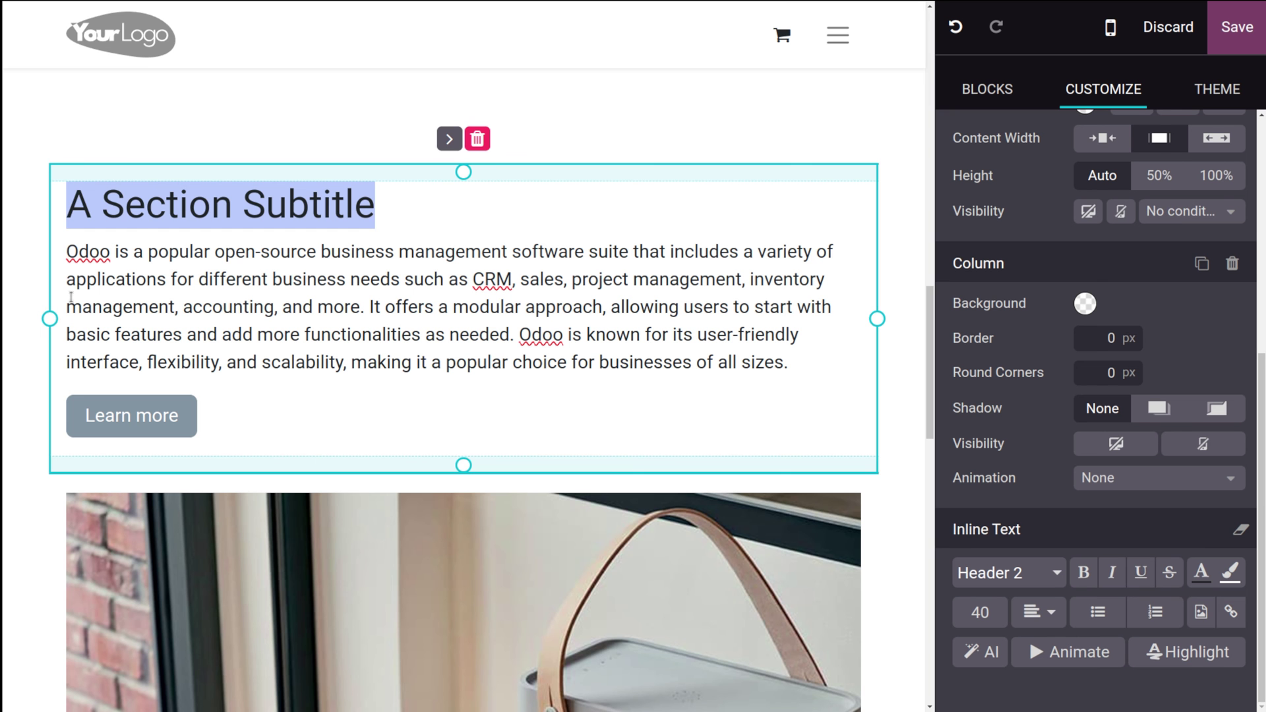
pyautogui.click(157, 212)
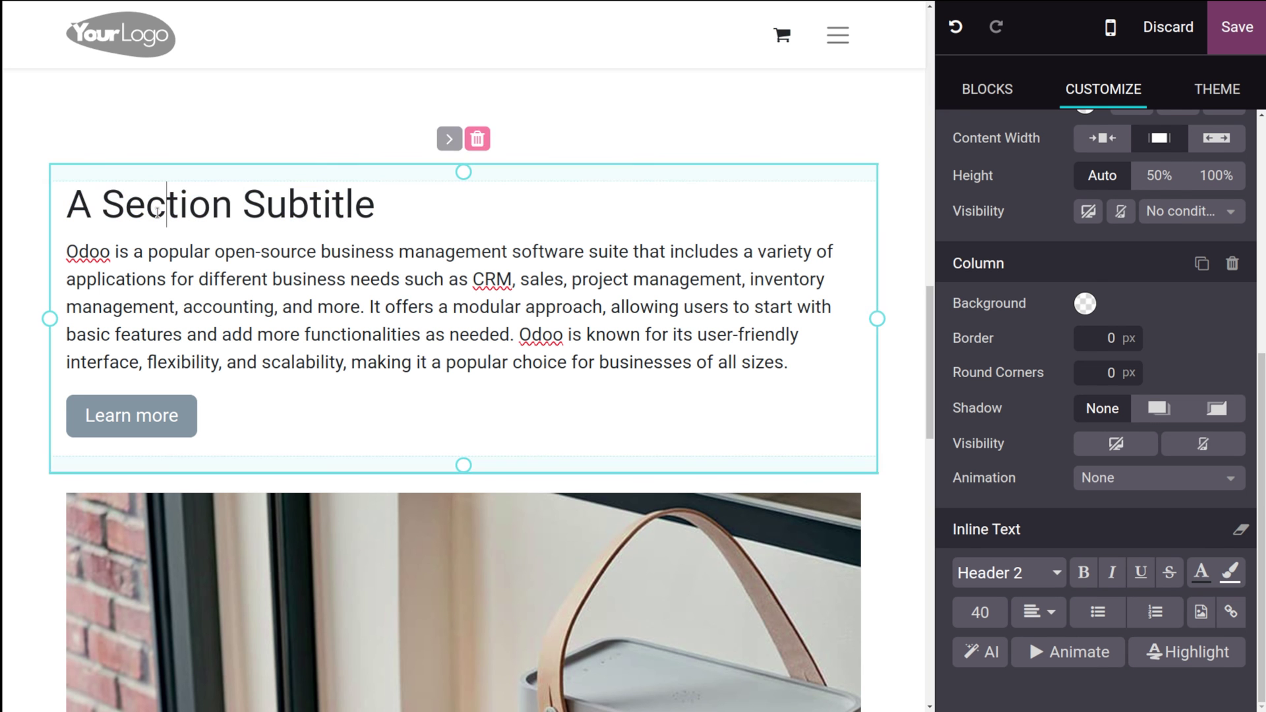
pyautogui.tripleClick(157, 212)
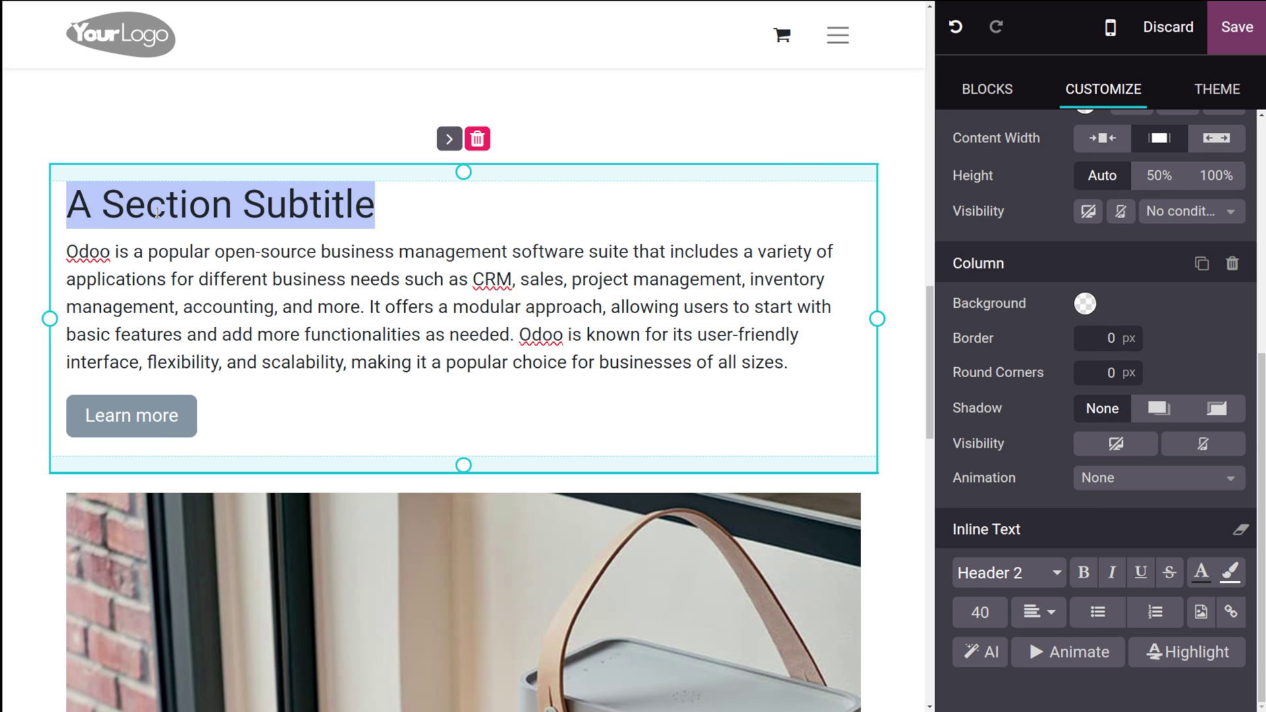
pyautogui.write('ODoo')
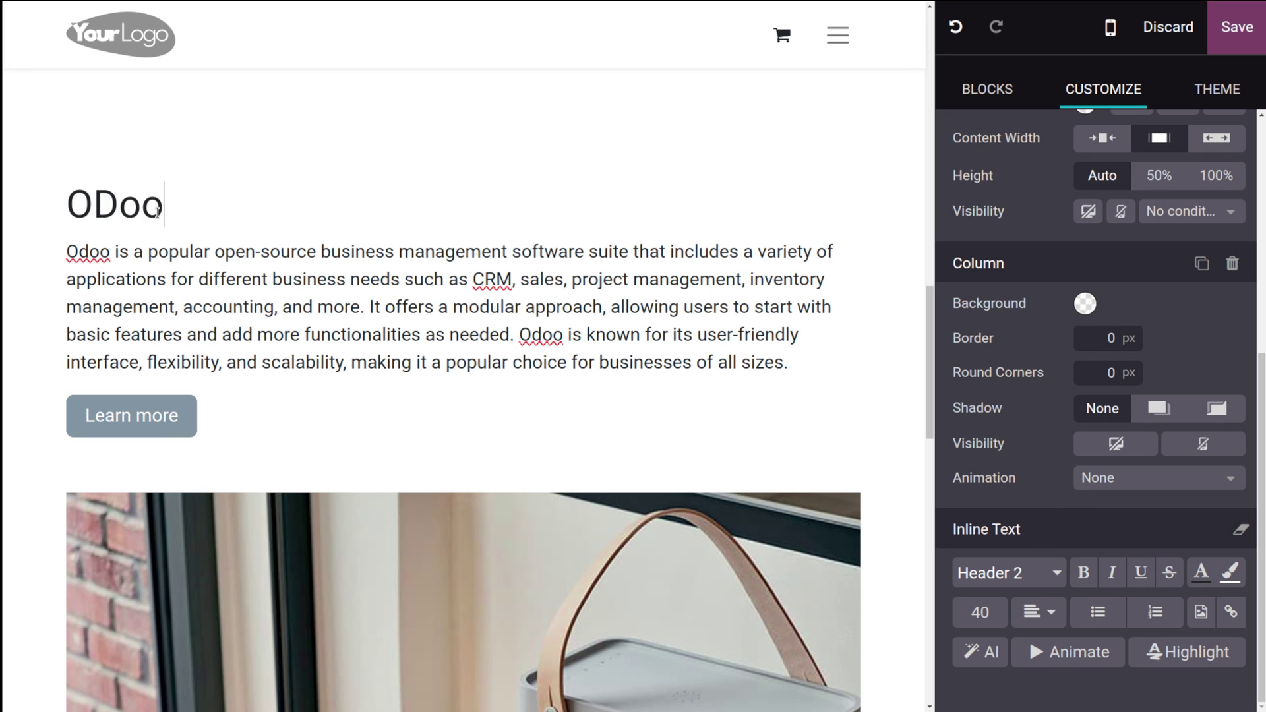
pyautogui.press('BackSpace')
pyautogui.press('BackSpace')
pyautogui.press('BackSpace')
pyautogui.write('doo the')
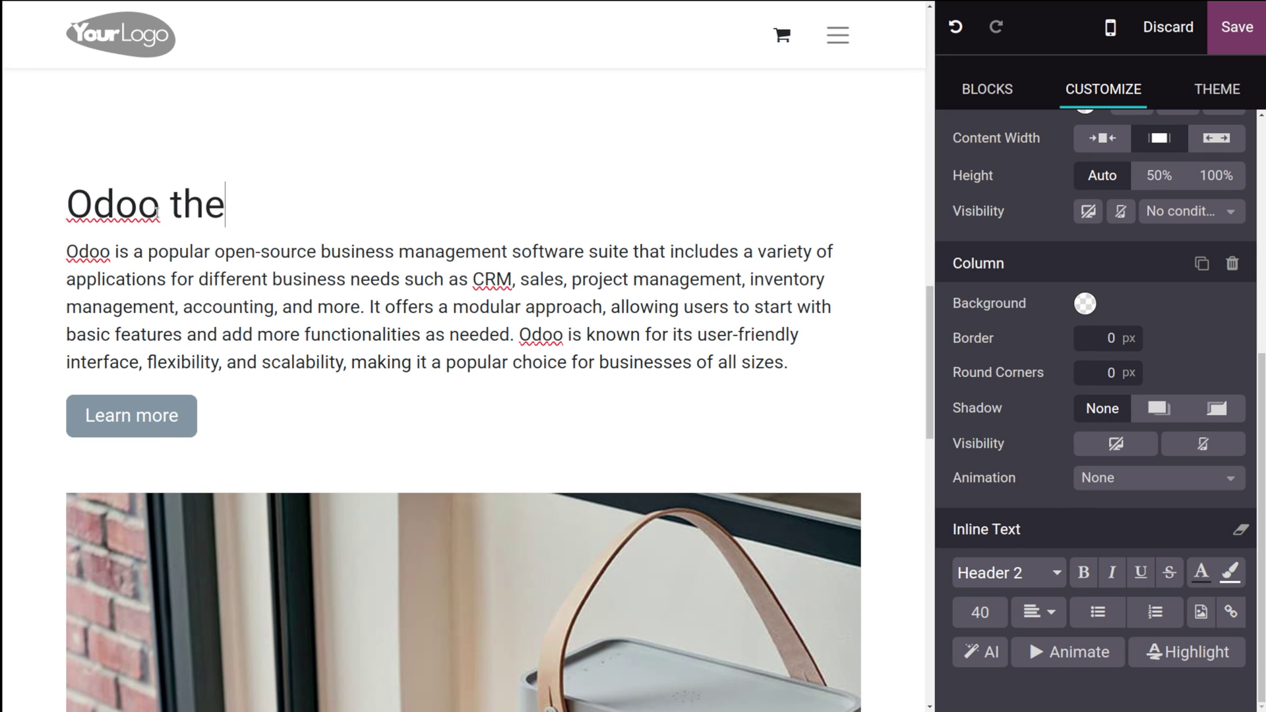
pyautogui.write(' completes')
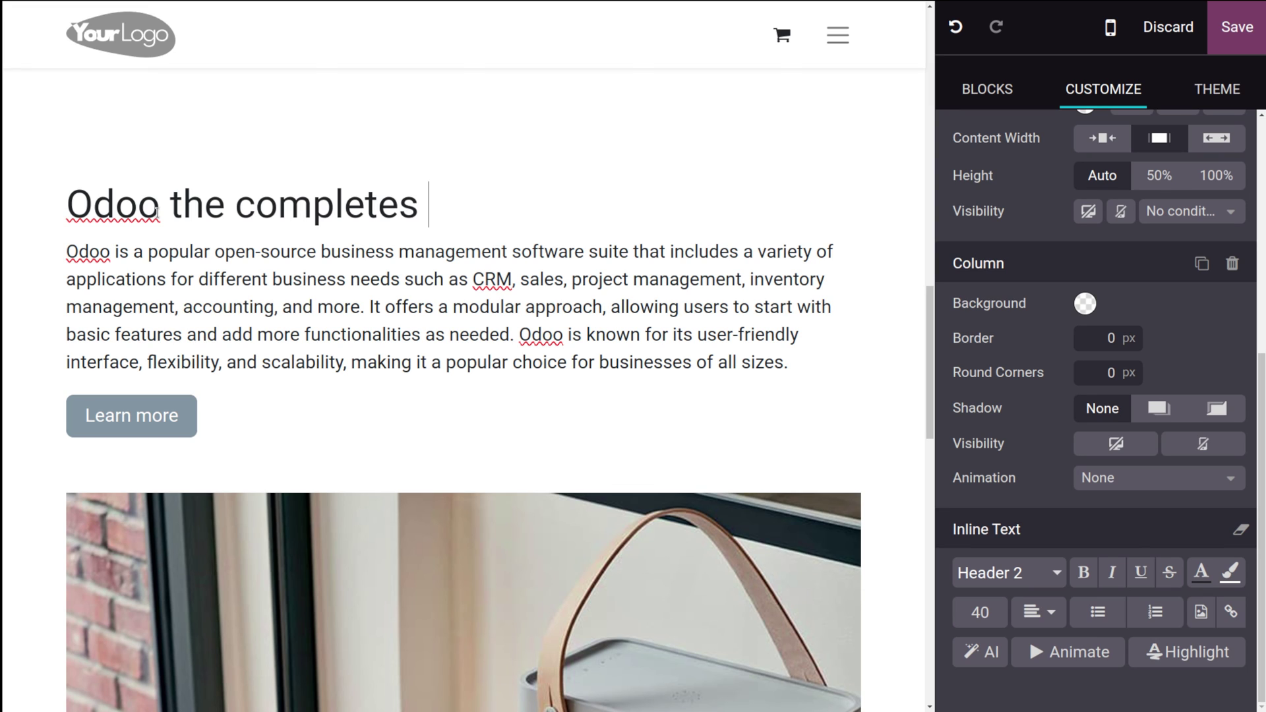
pyautogui.press('BackSpace')
pyautogui.write('sol')
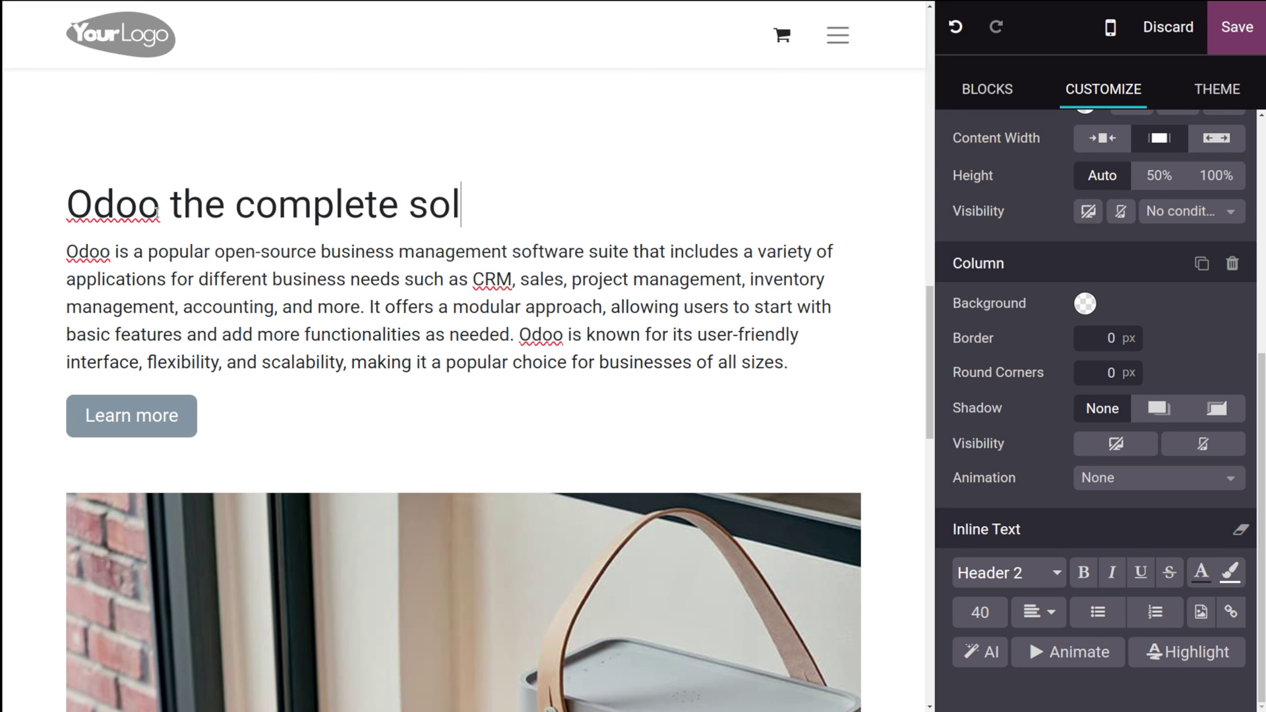
pyautogui.write('ution')
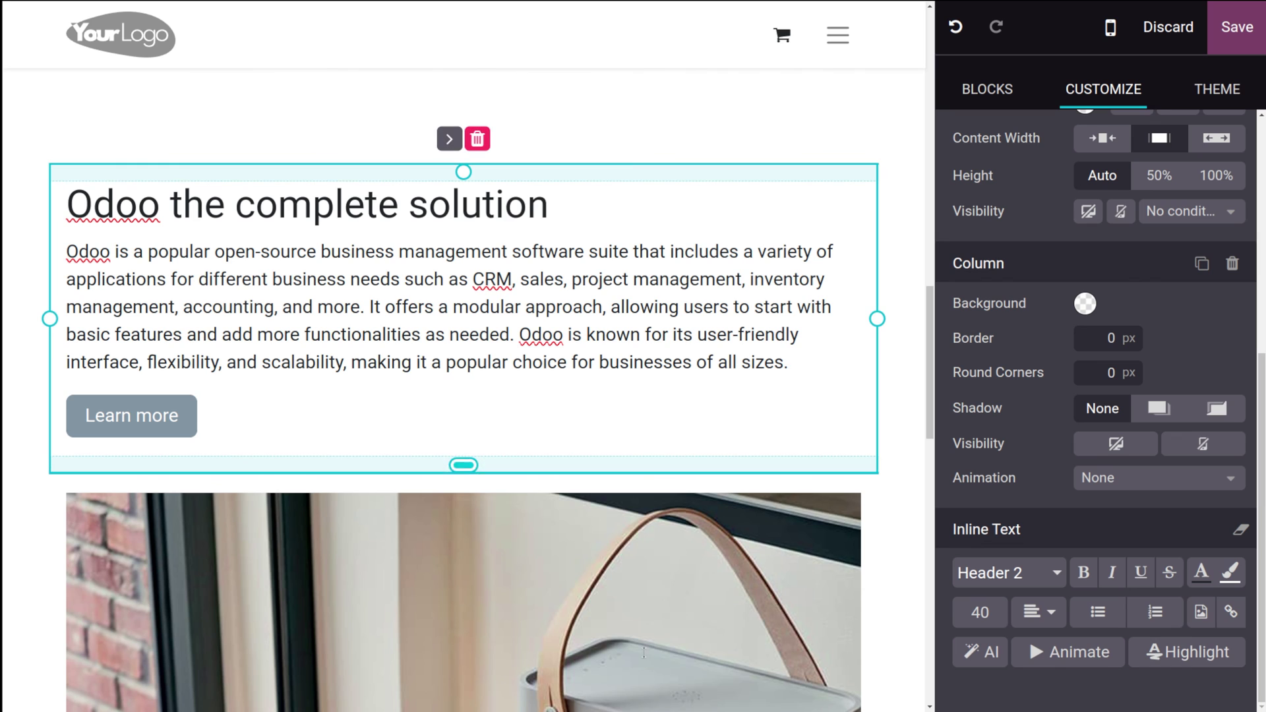
# Step: Replace the heading with the AI suggestion 'Odoo, the comprehensive business software solution' and save the post
pyautogui.click(991, 654)
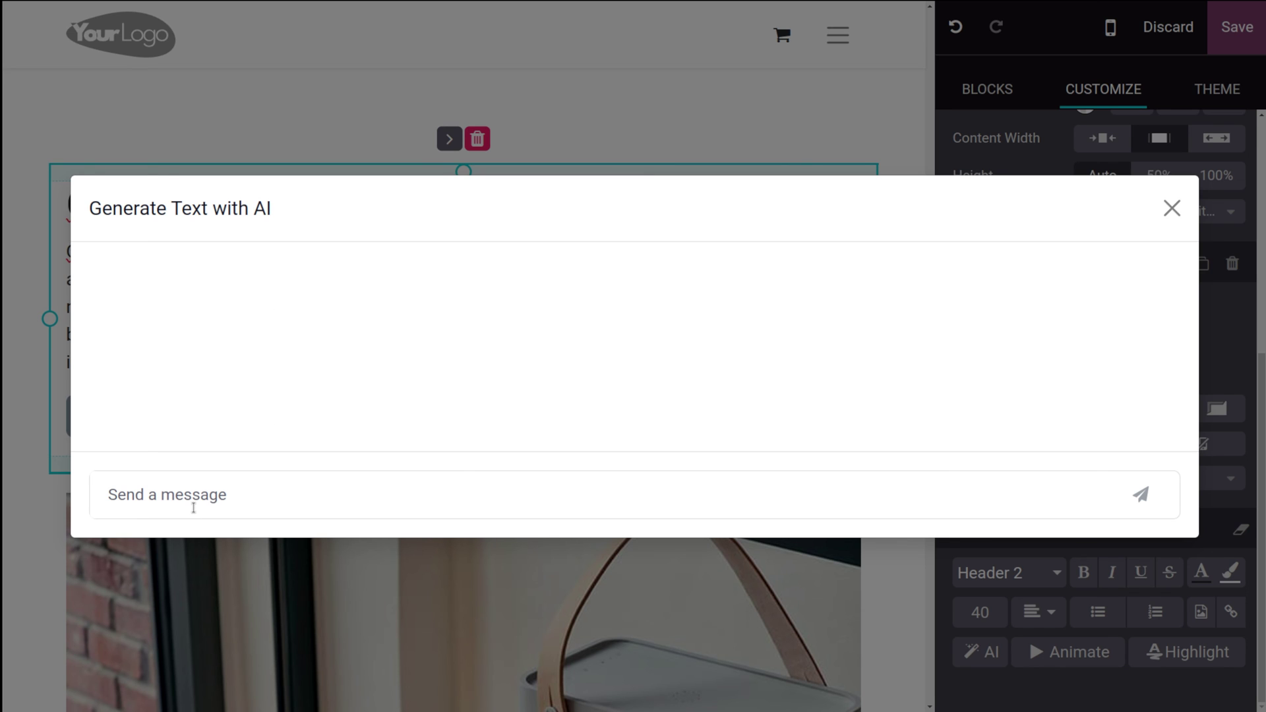
pyautogui.click(1172, 209)
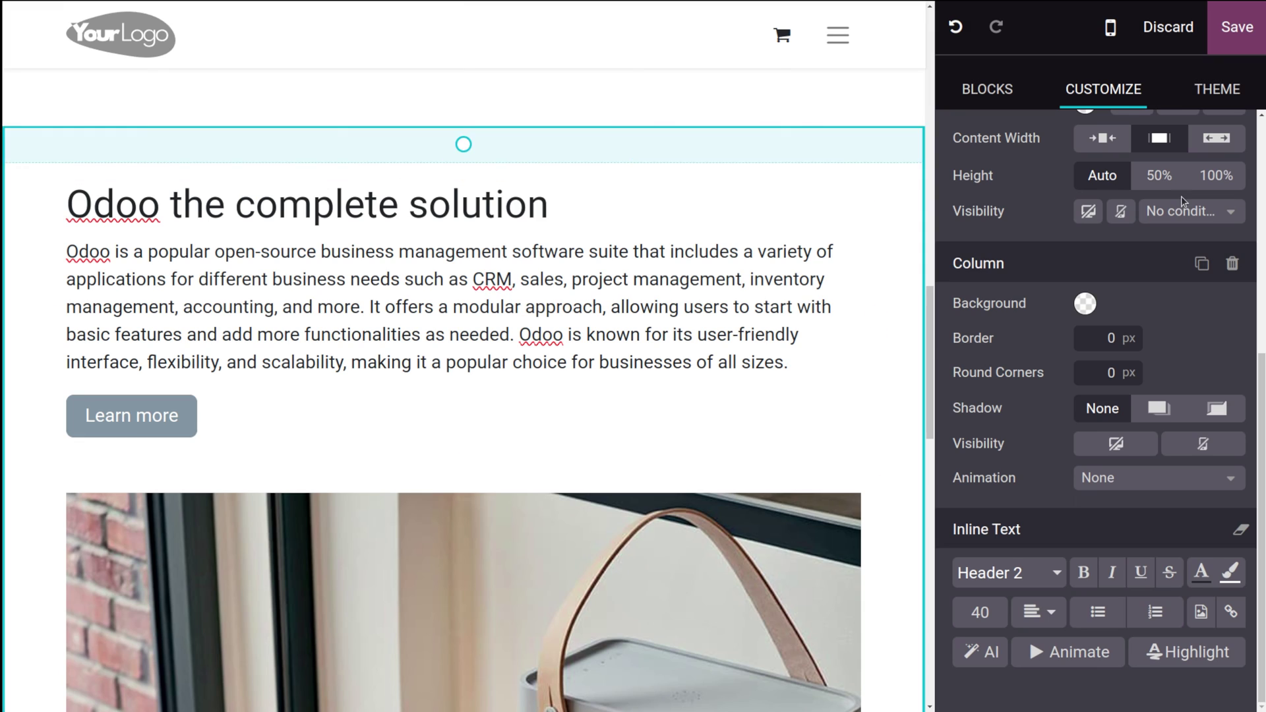
pyautogui.moveTo(69, 203); pyautogui.dragTo(556, 220)
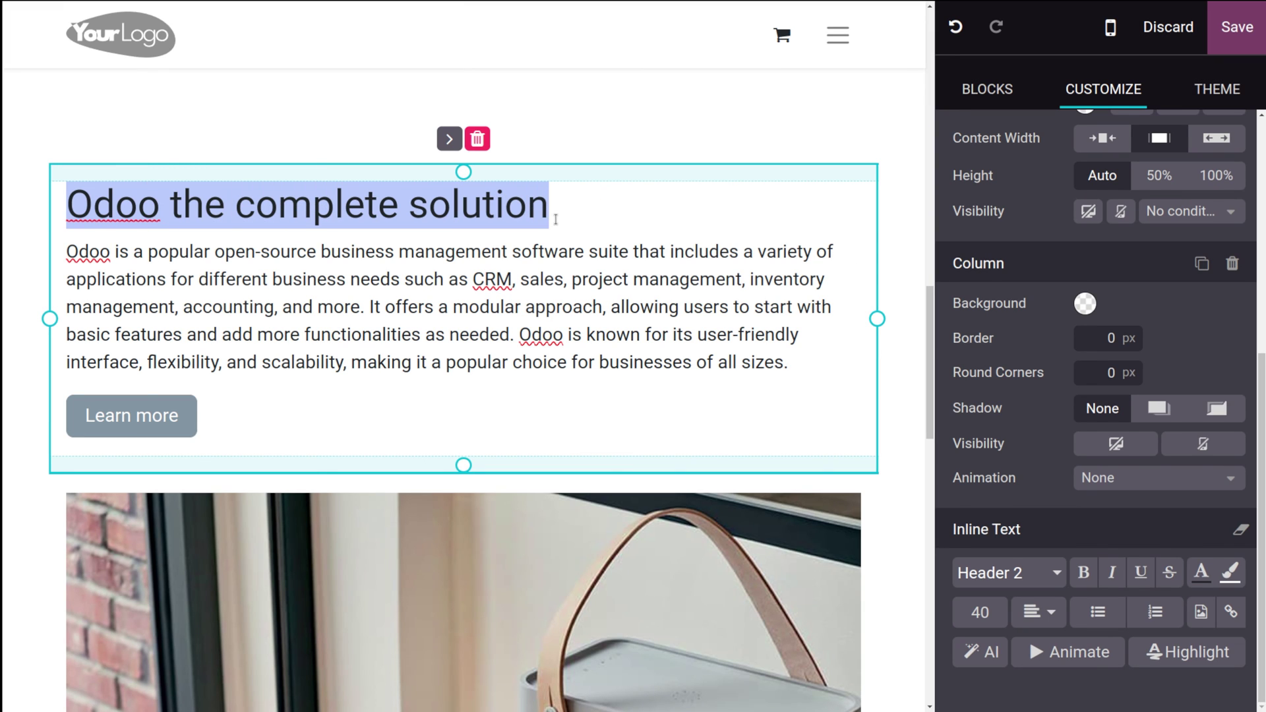
pyautogui.click(981, 652)
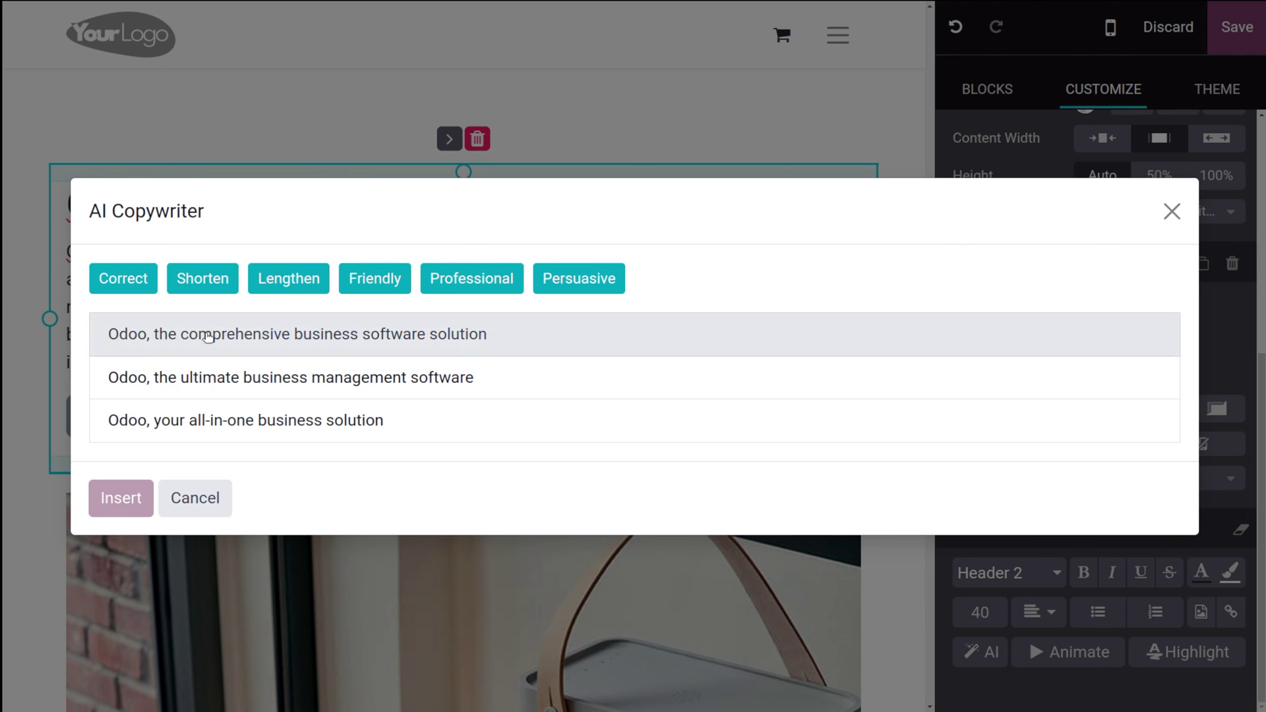
pyautogui.click(208, 337)
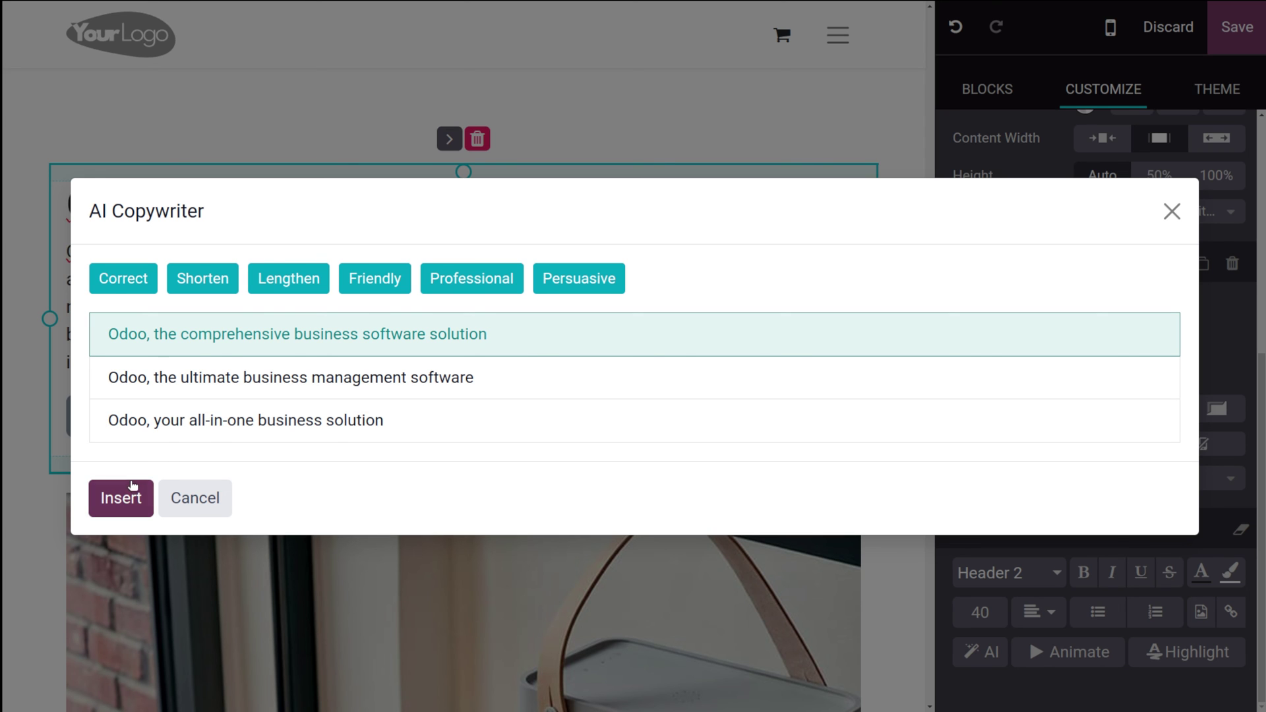
pyautogui.click(130, 486)
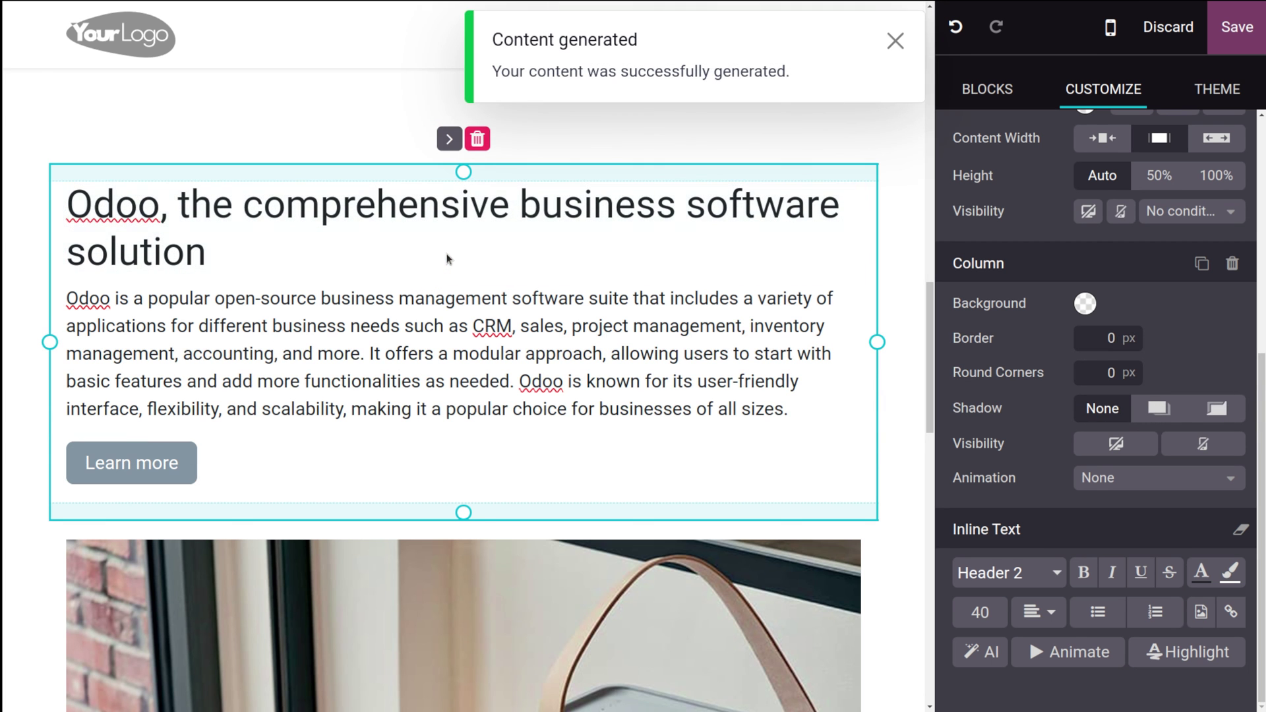
pyautogui.click(1235, 31)
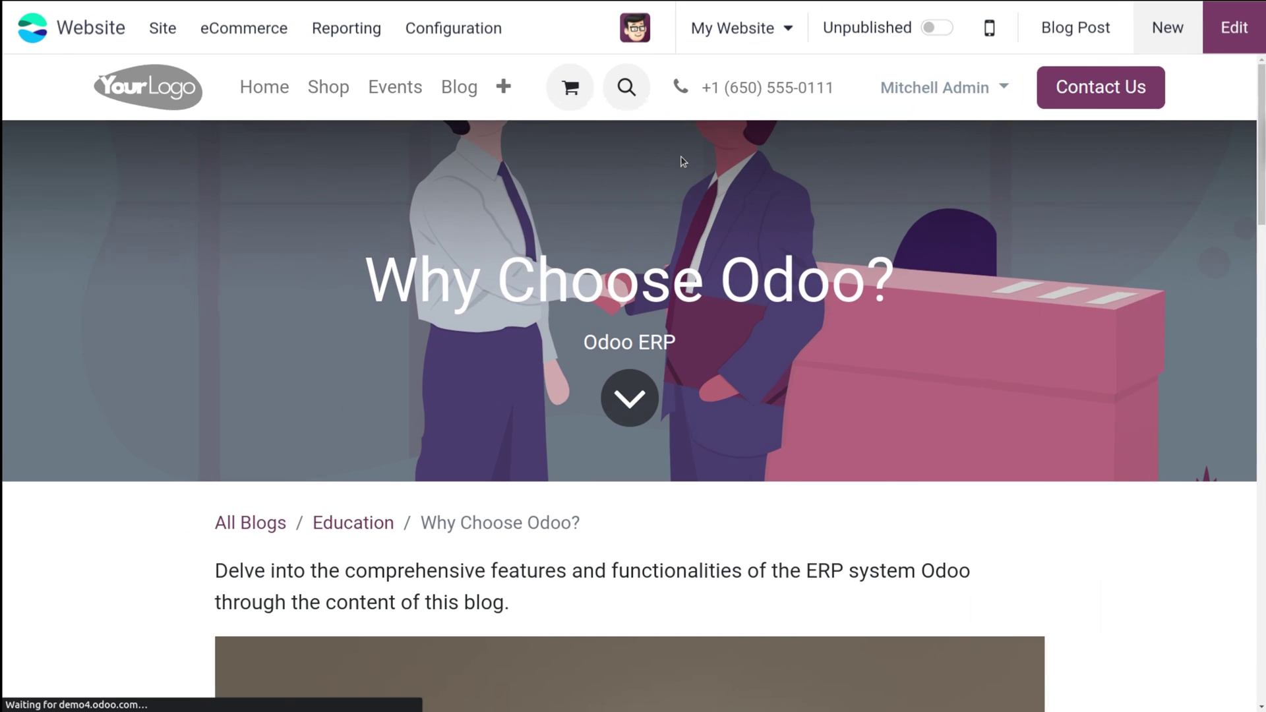
pyautogui.click(441, 90)
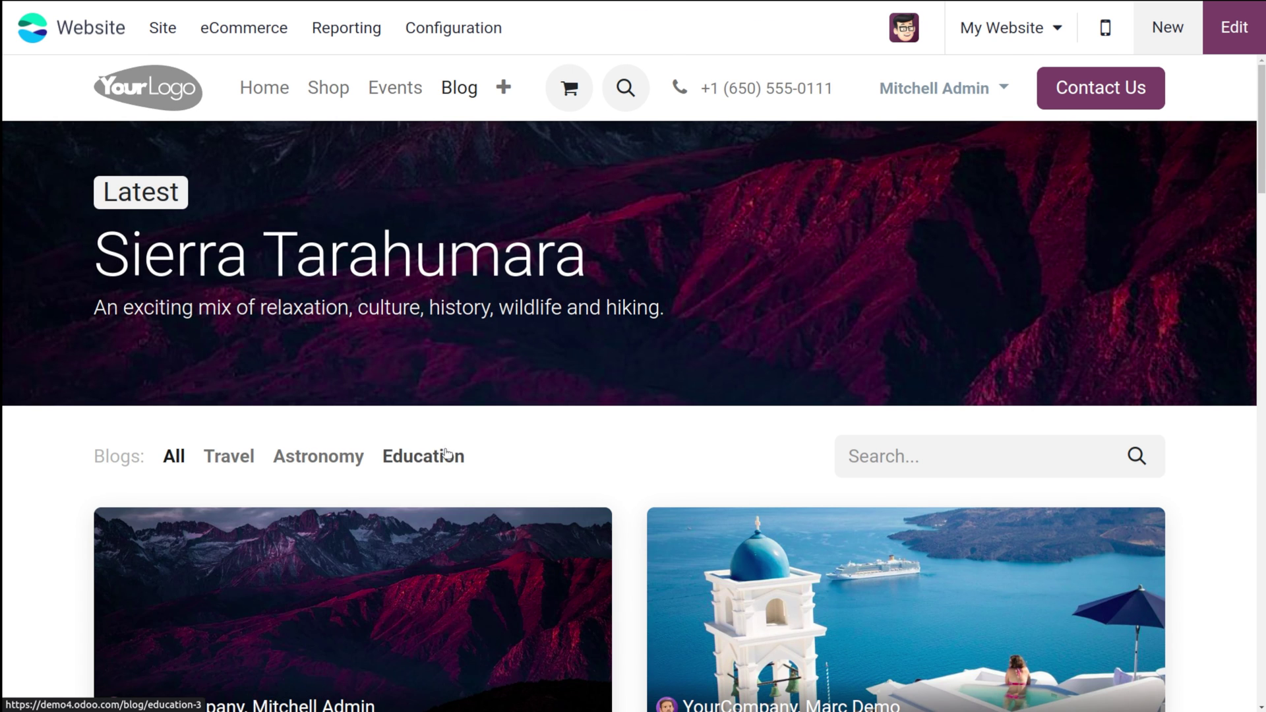
pyautogui.click(443, 455)
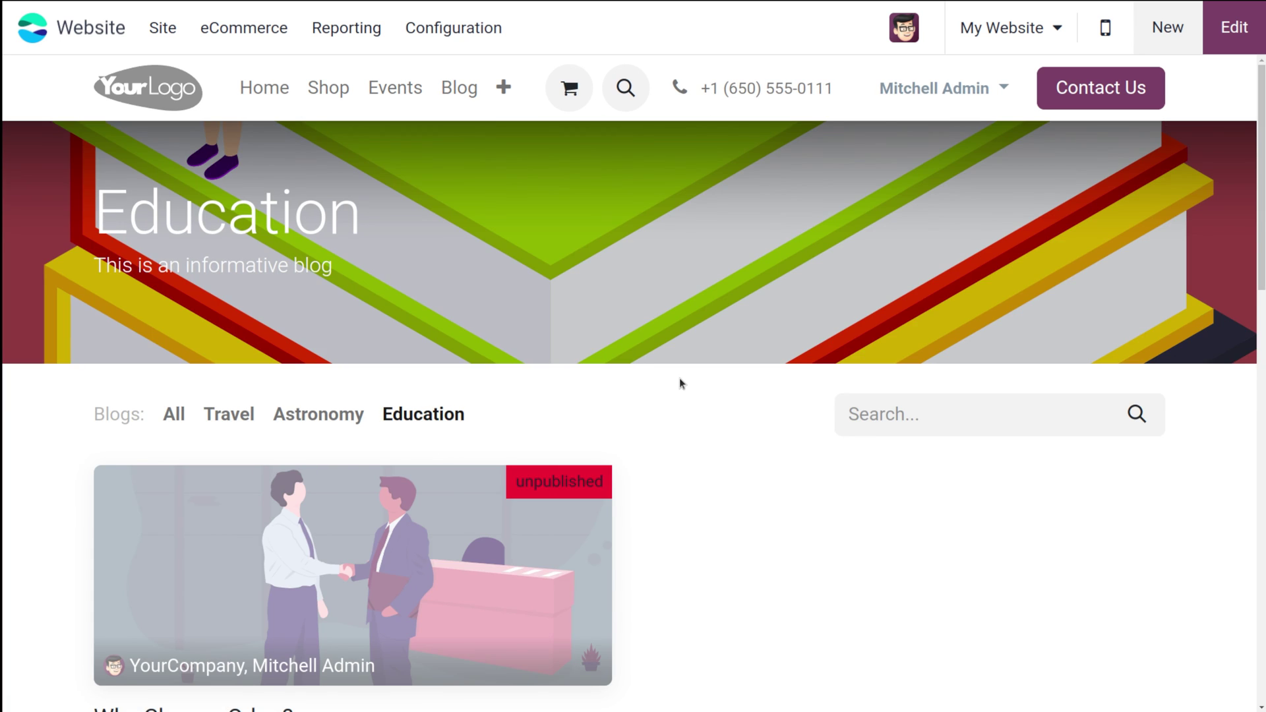
pyautogui.scroll(-5, 679, 382)
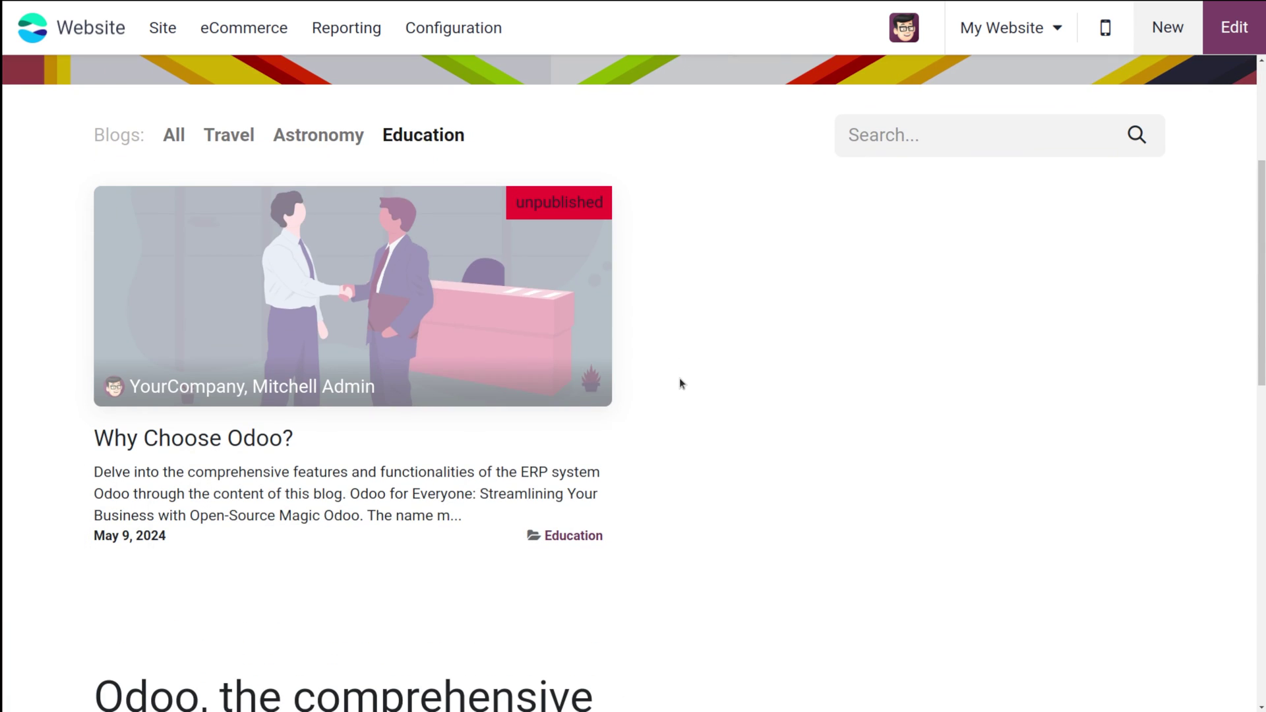
pyautogui.click(419, 247)
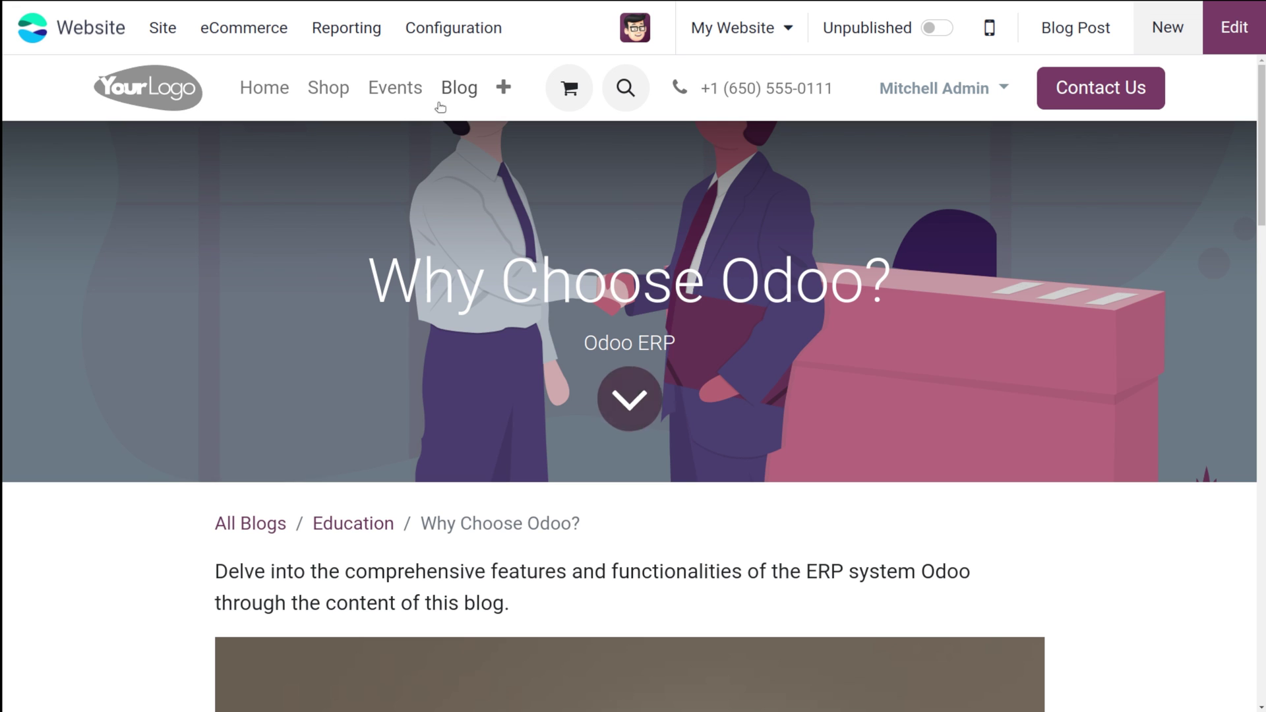
pyautogui.click(371, 524)
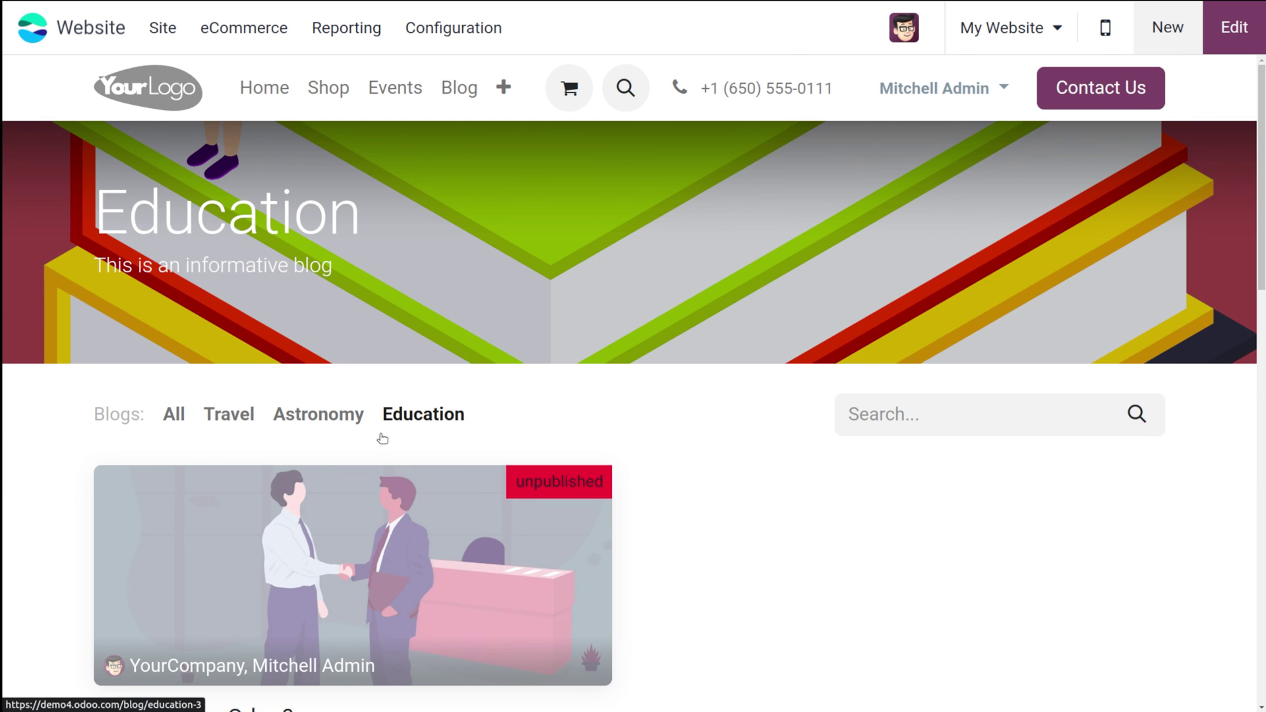
pyautogui.scroll(-5, 389, 422)
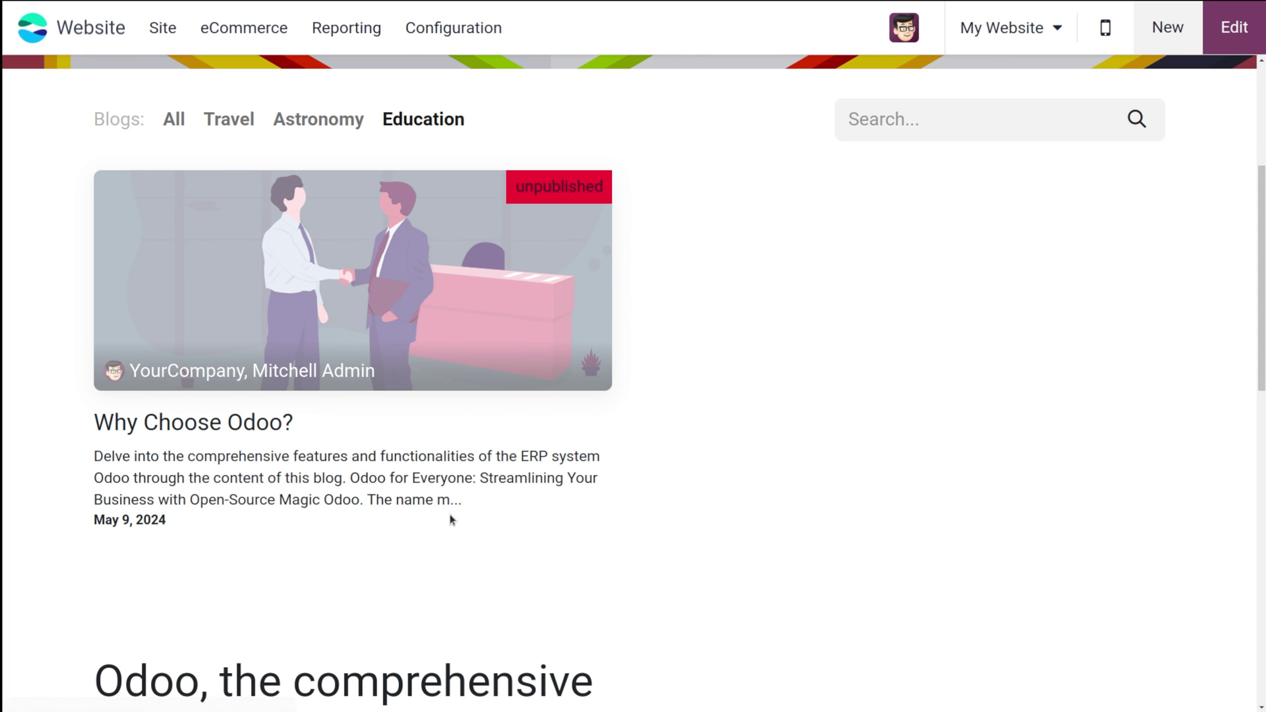
pyautogui.scroll(-10, 452, 519)
pyautogui.scroll(10, 451, 519)
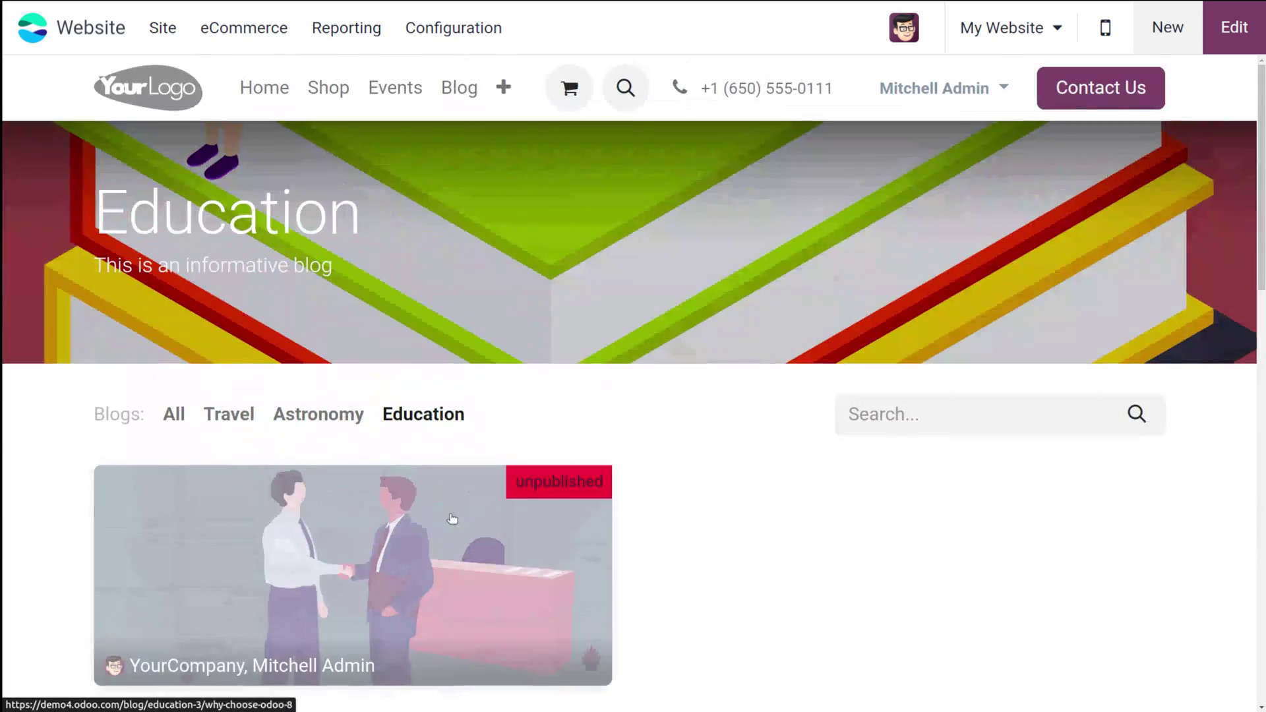
pyautogui.click(331, 486)
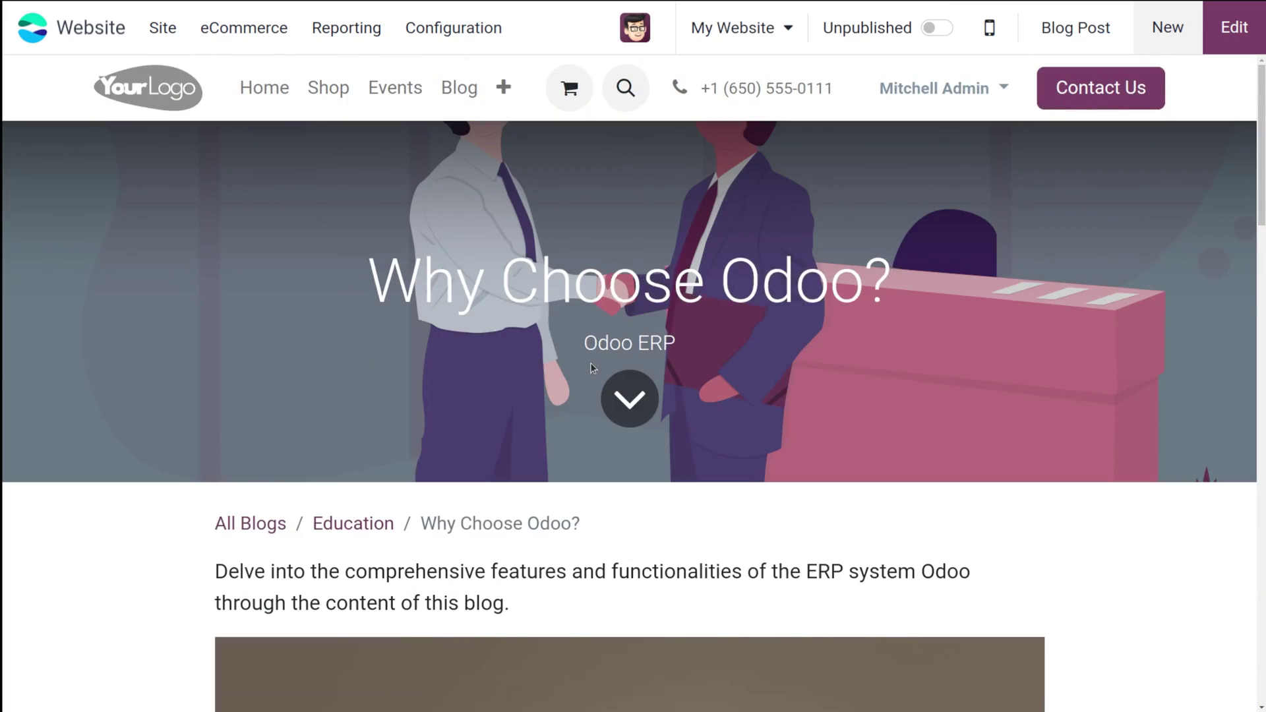
pyautogui.scroll(-15, 591, 363)
pyautogui.scroll(-5, 591, 367)
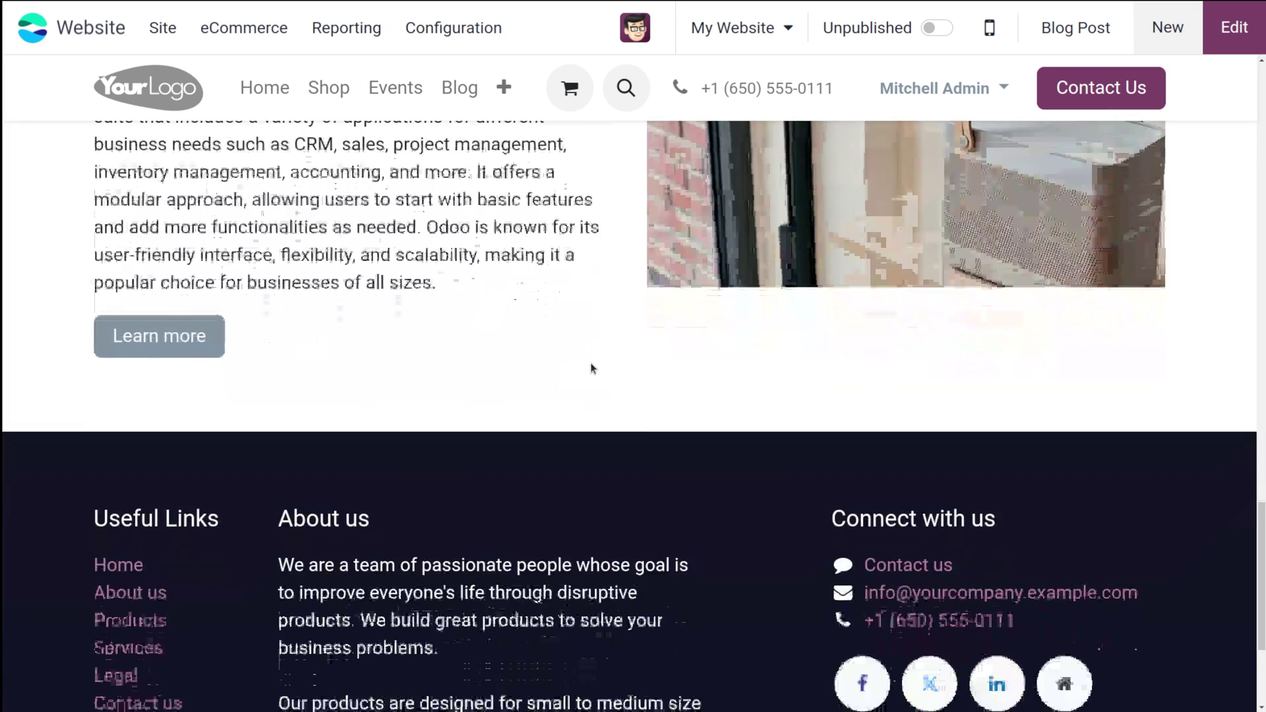
pyautogui.scroll(4, 591, 365)
pyautogui.scroll(5, 591, 363)
pyautogui.scroll(8, 590, 363)
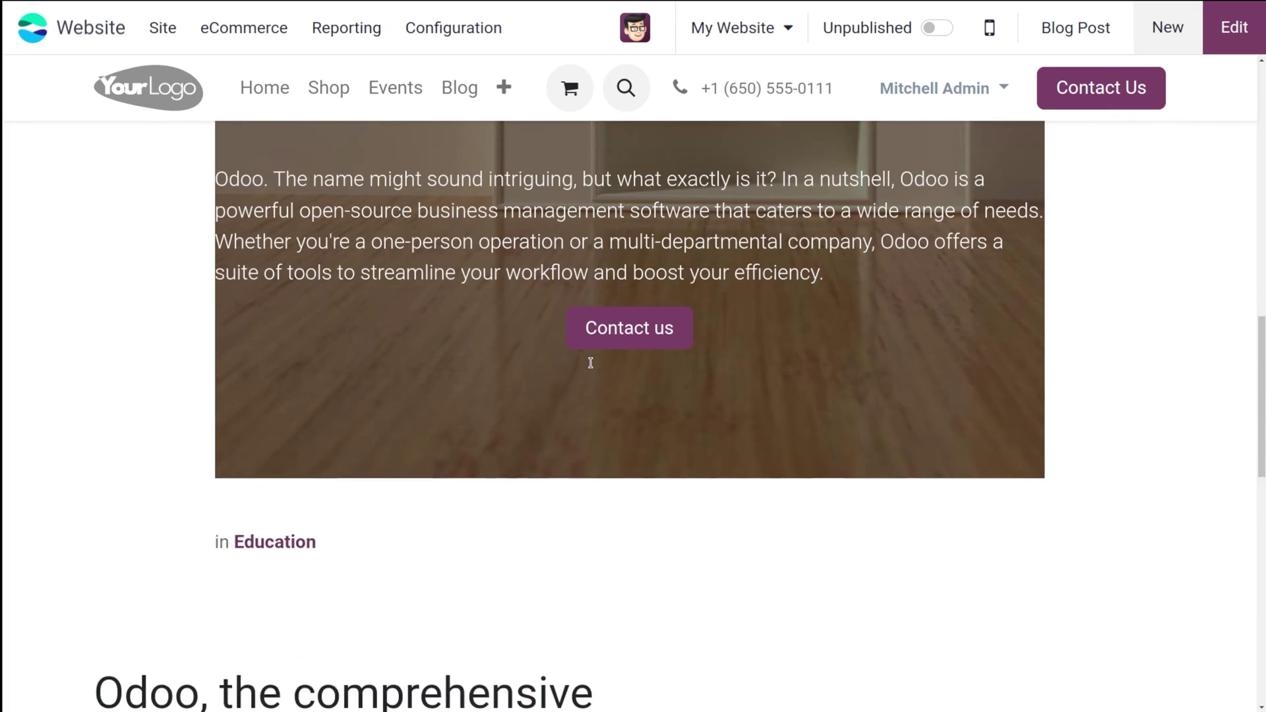
pyautogui.scroll(8, 591, 363)
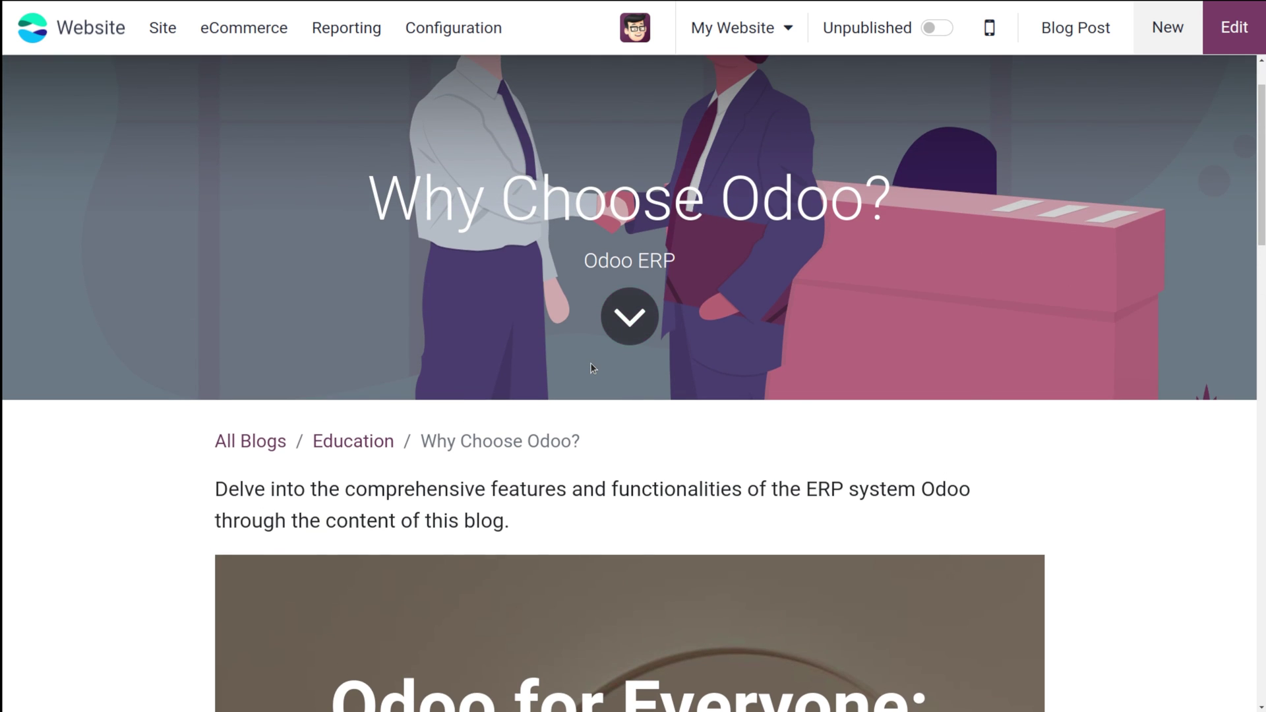
pyautogui.scroll(1, 591, 368)
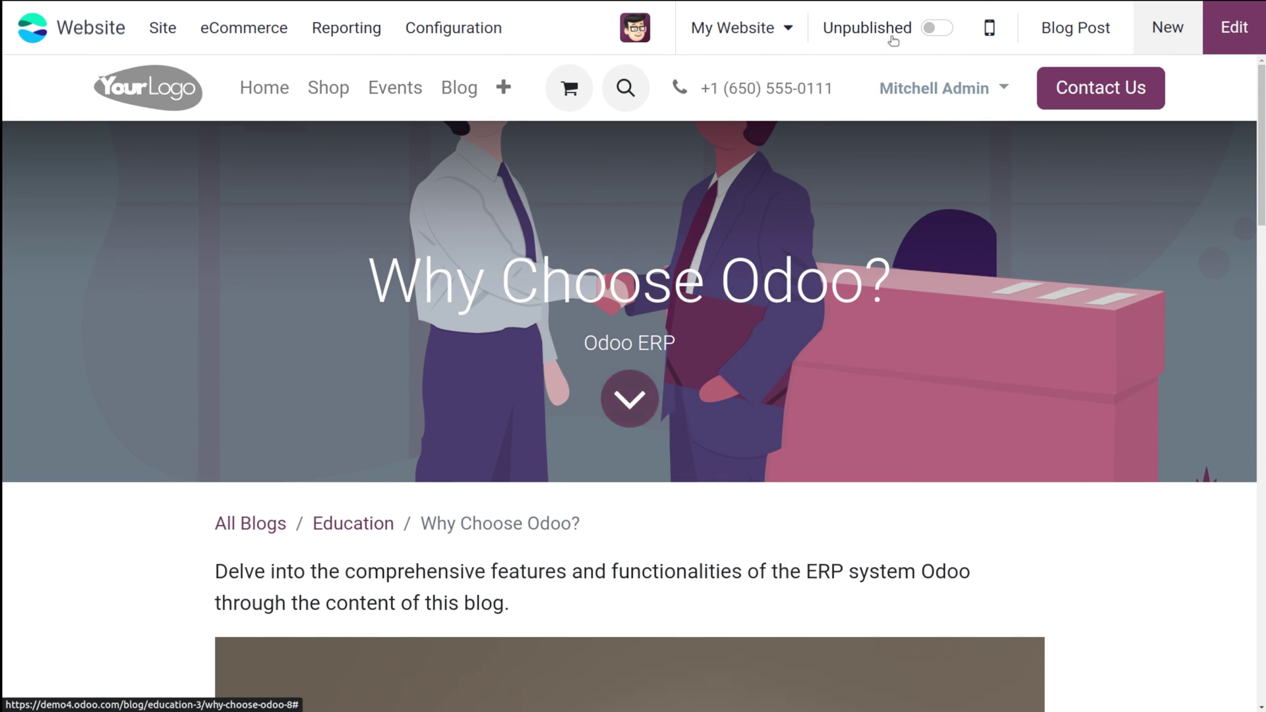
# Step: Publish the 'Why Choose Odoo?' blog post
pyautogui.click(932, 28)
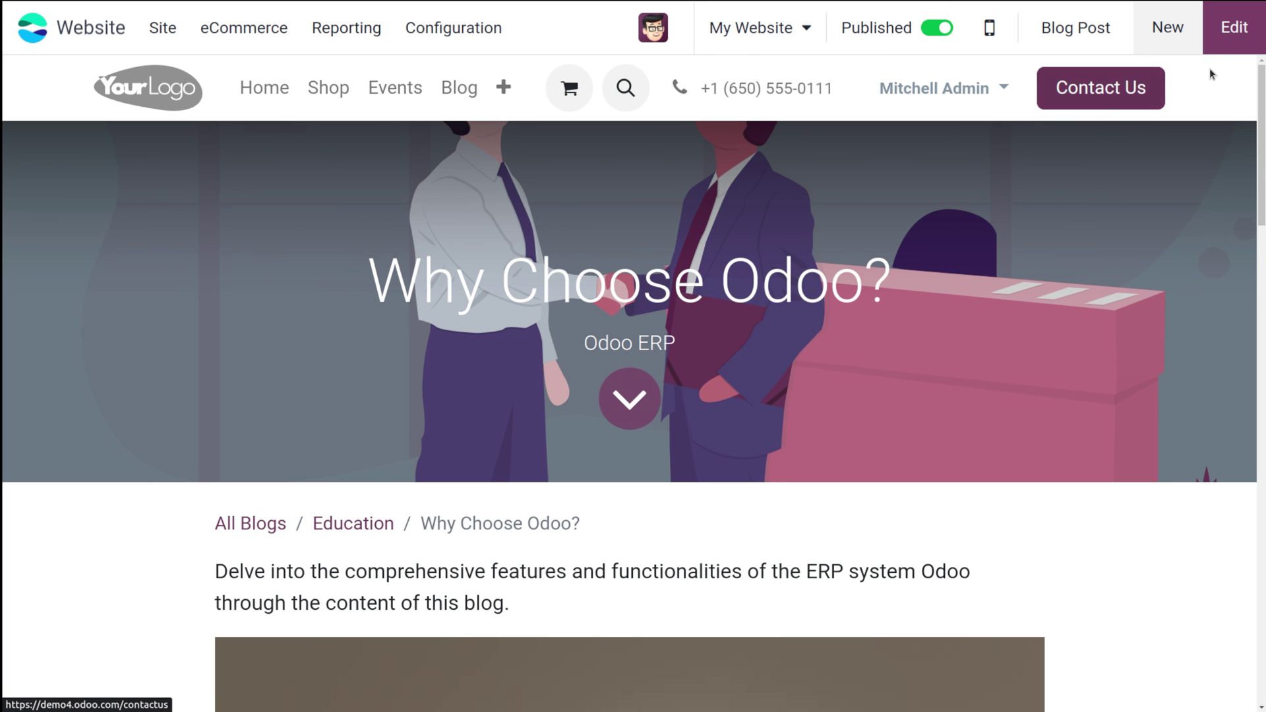
pyautogui.scroll(-8, 845, 395)
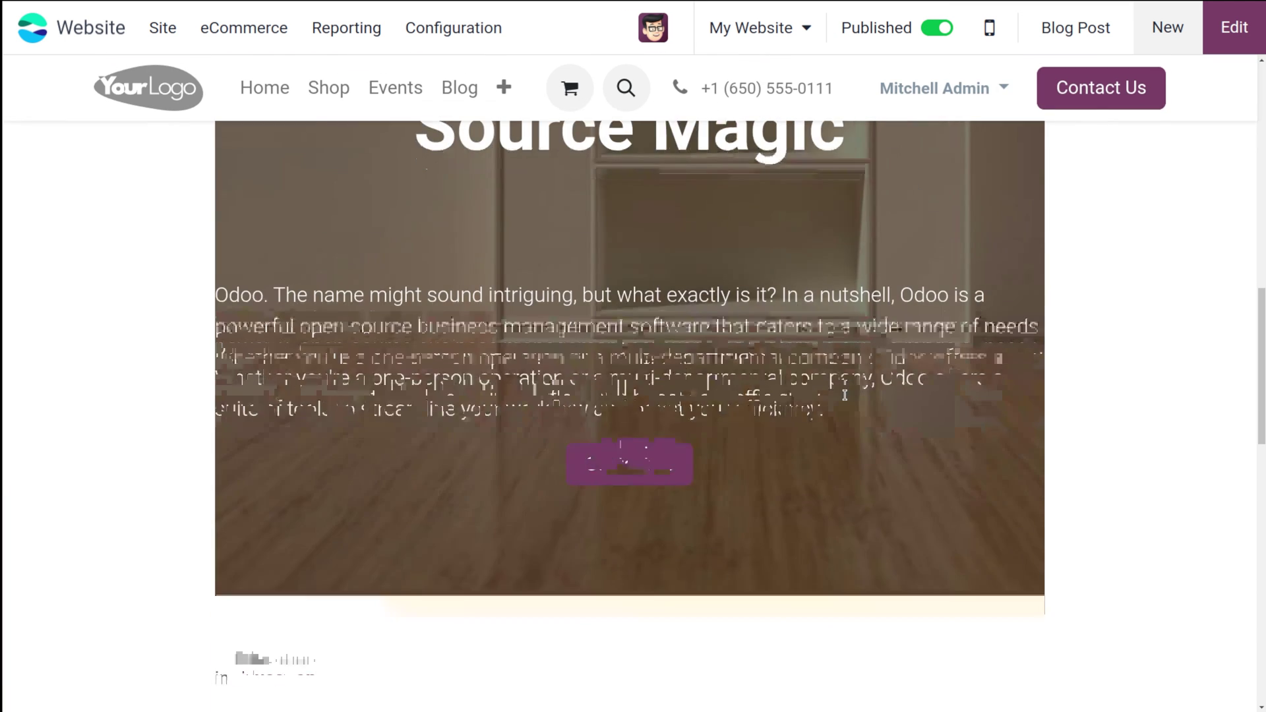
pyautogui.scroll(8, 845, 395)
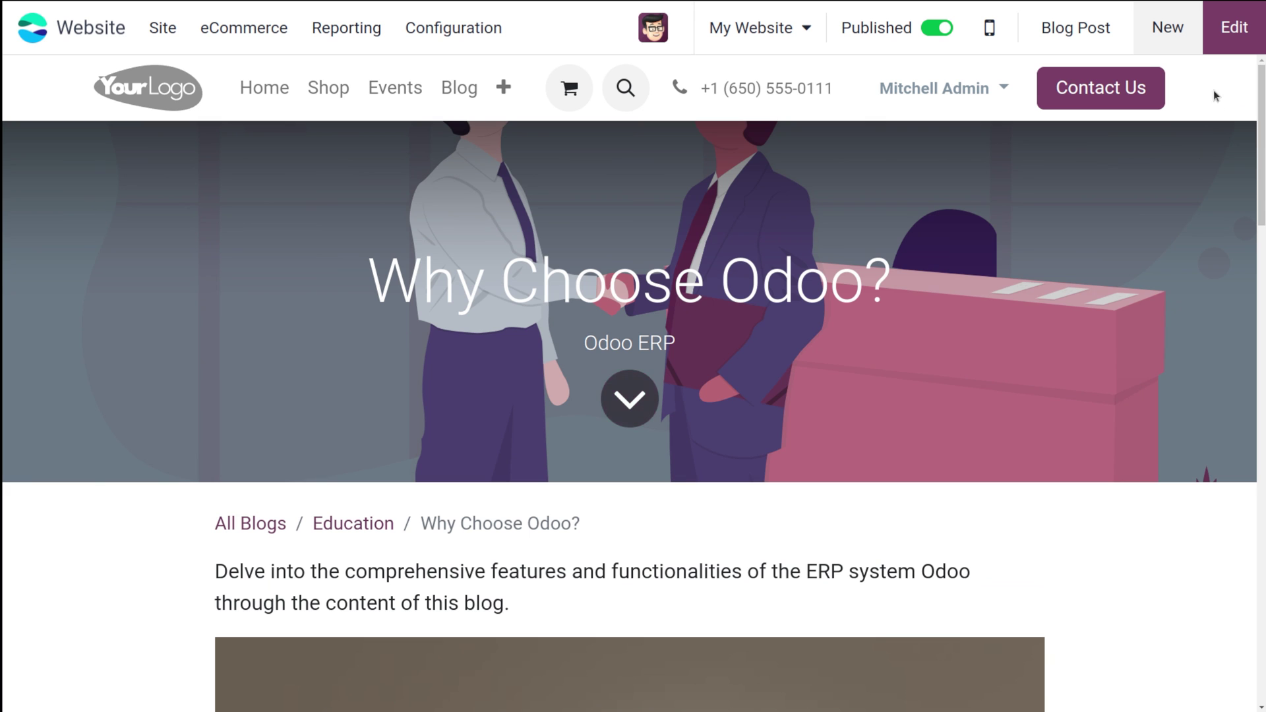
# Step: Check the post appears on the blog listing under both Education and All blogs
pyautogui.click(459, 88)
pyautogui.click(418, 461)
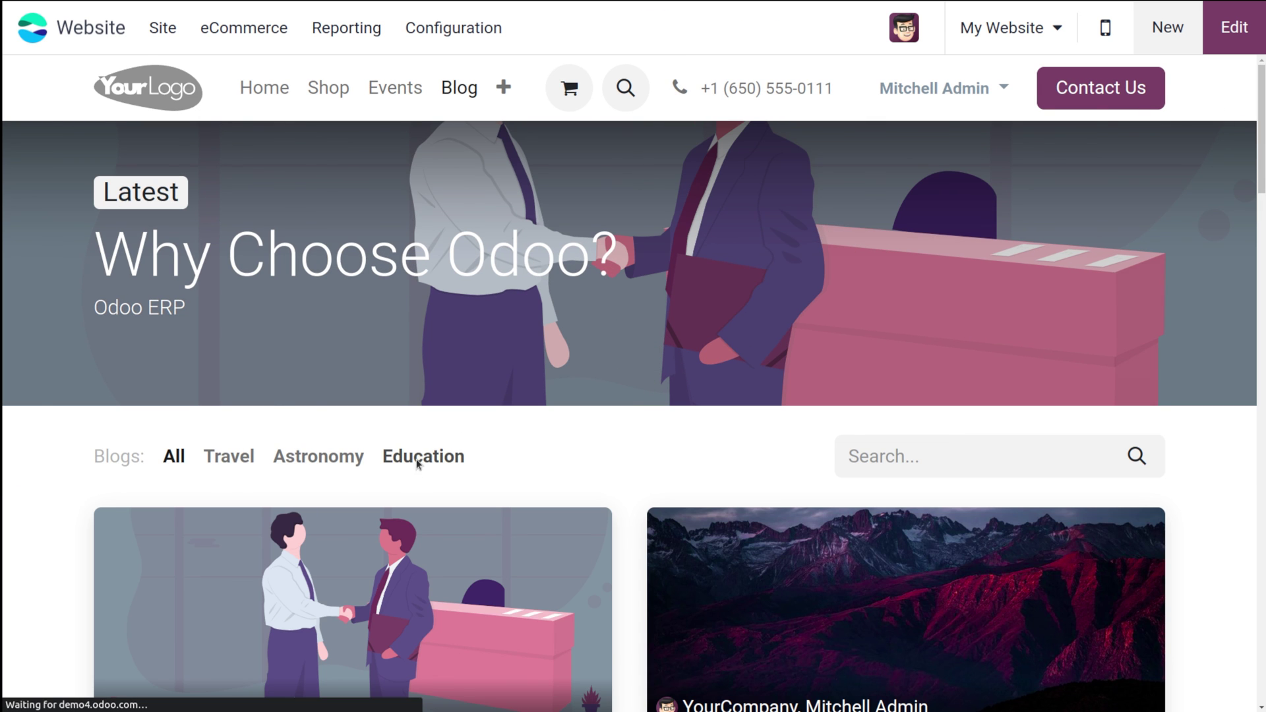
pyautogui.scroll(-5, 565, 472)
pyautogui.scroll(4, 370, 385)
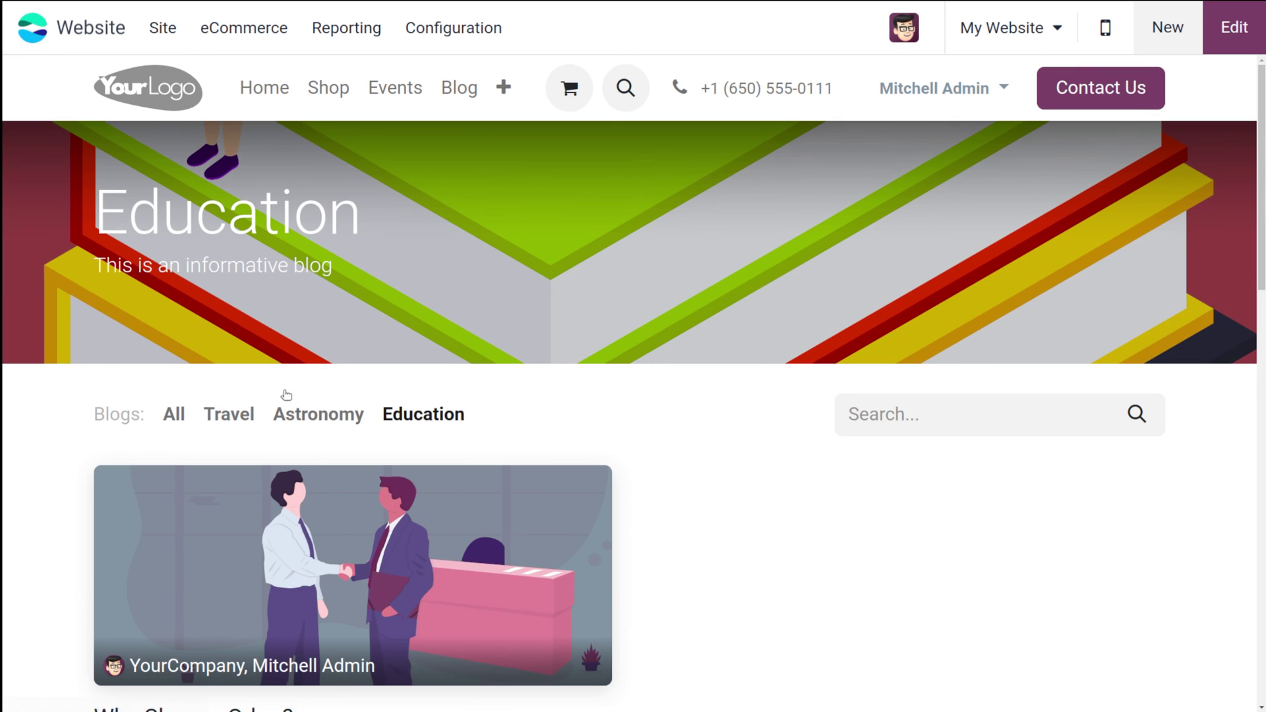
pyautogui.click(167, 414)
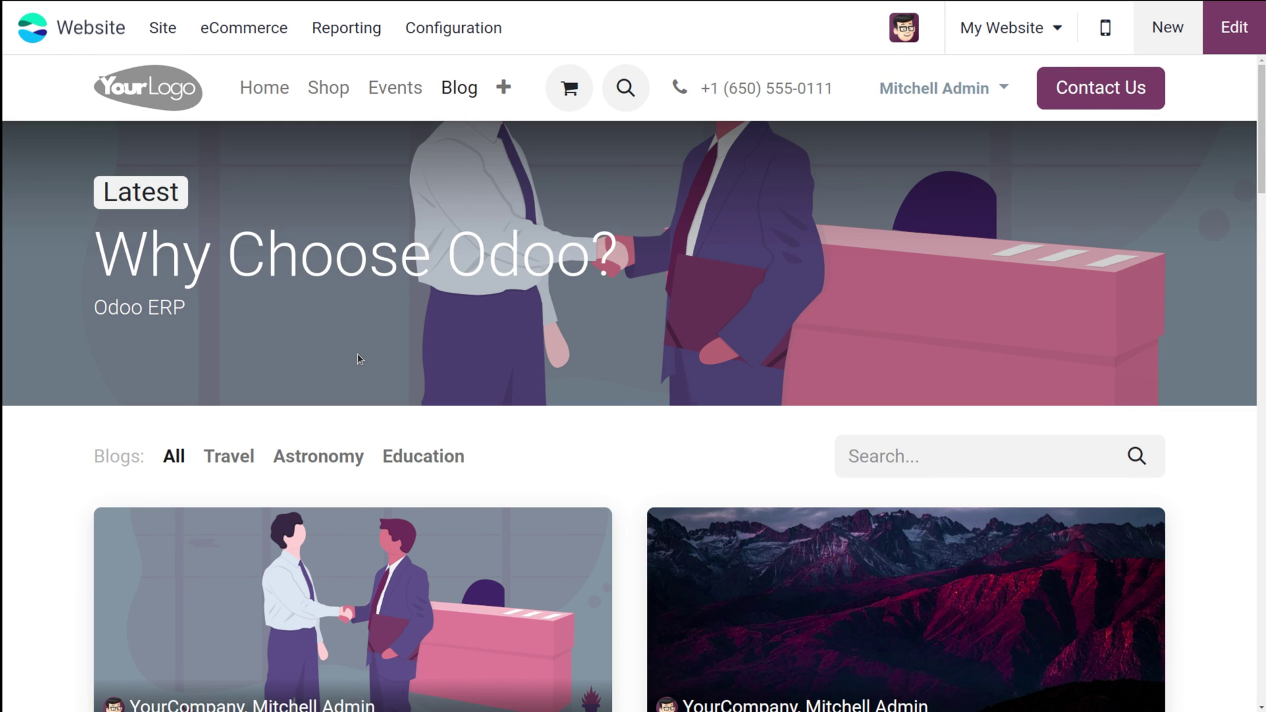
pyautogui.scroll(-5, 359, 359)
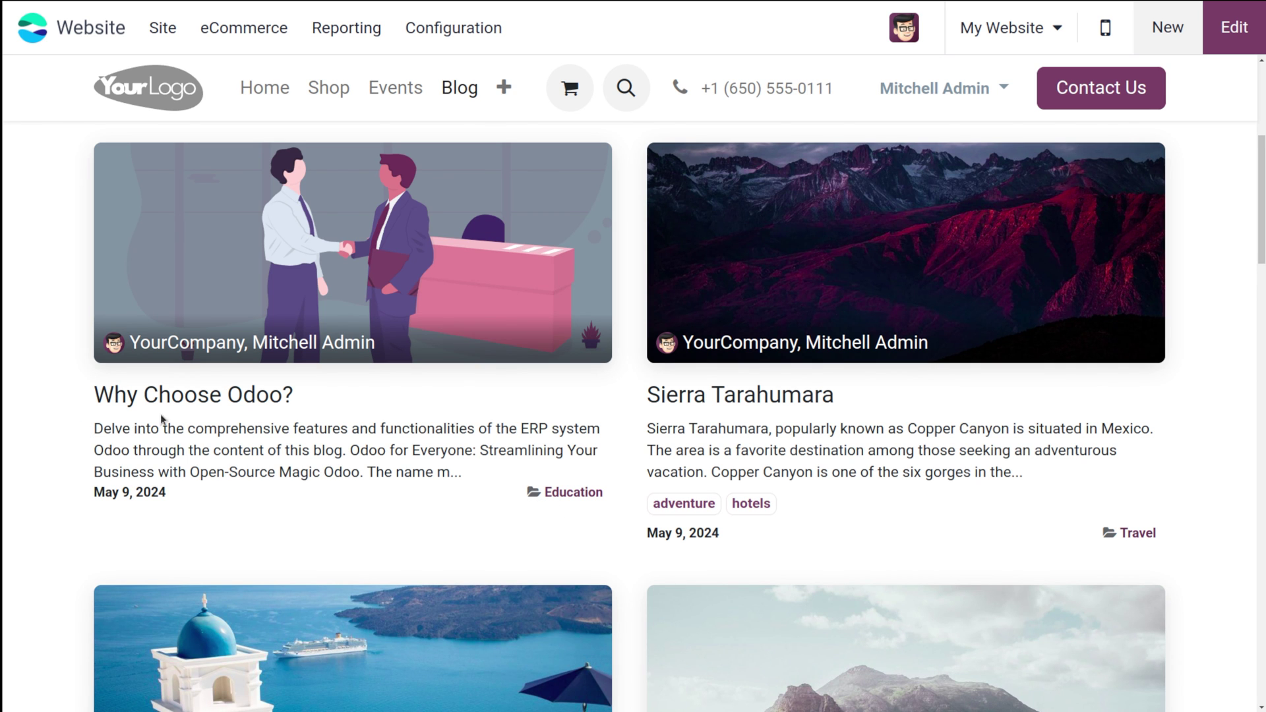
pyautogui.scroll(3, 326, 289)
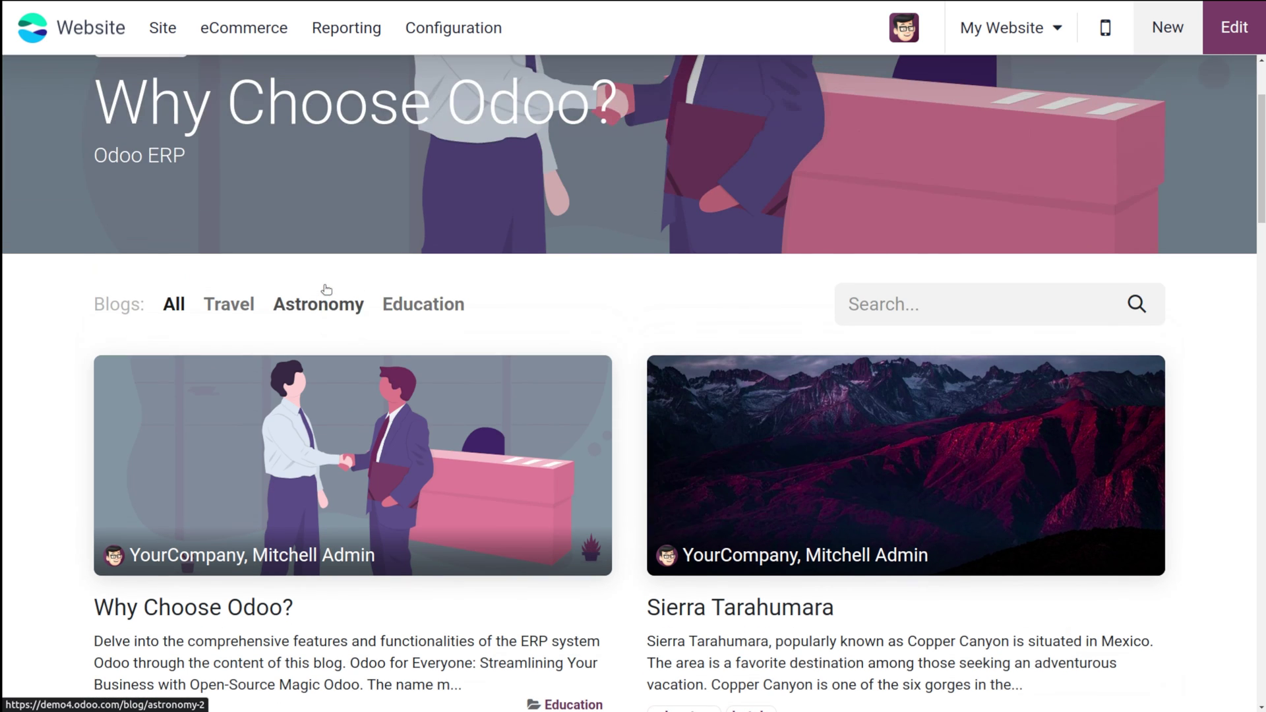
pyautogui.scroll(-4, 327, 289)
pyautogui.scroll(1, 326, 289)
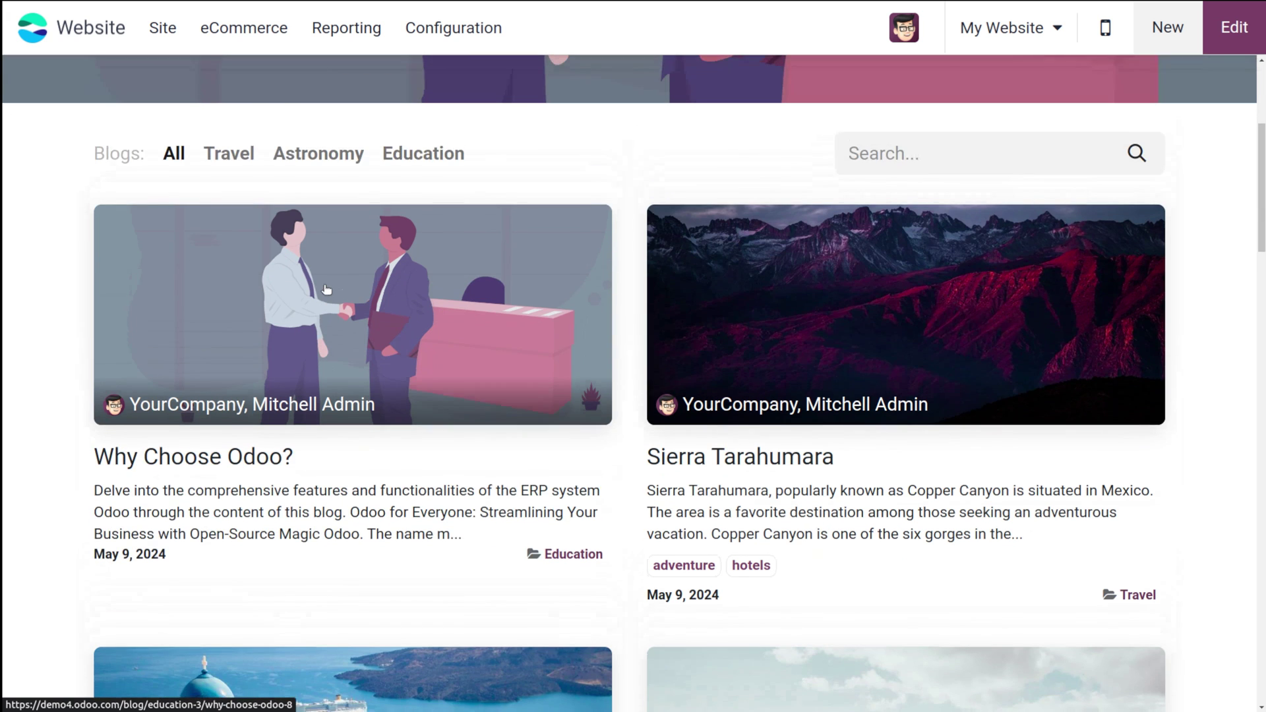